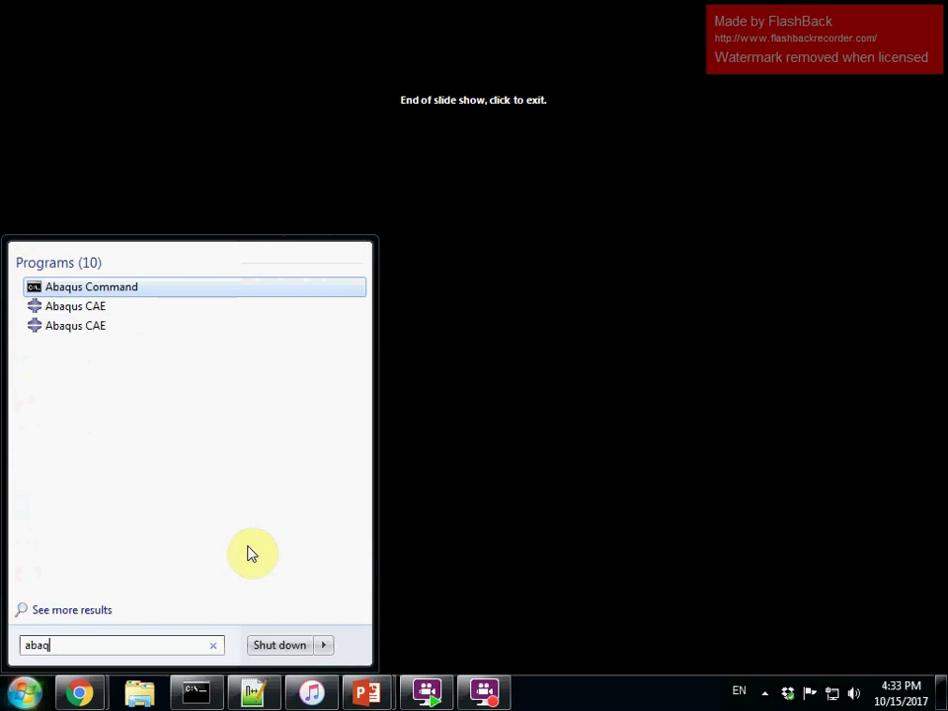
- Launch Abaqus/CAE and create a model database with a Standard/Explicit model
{"action": "left_click", "coordinate": [102, 332]}
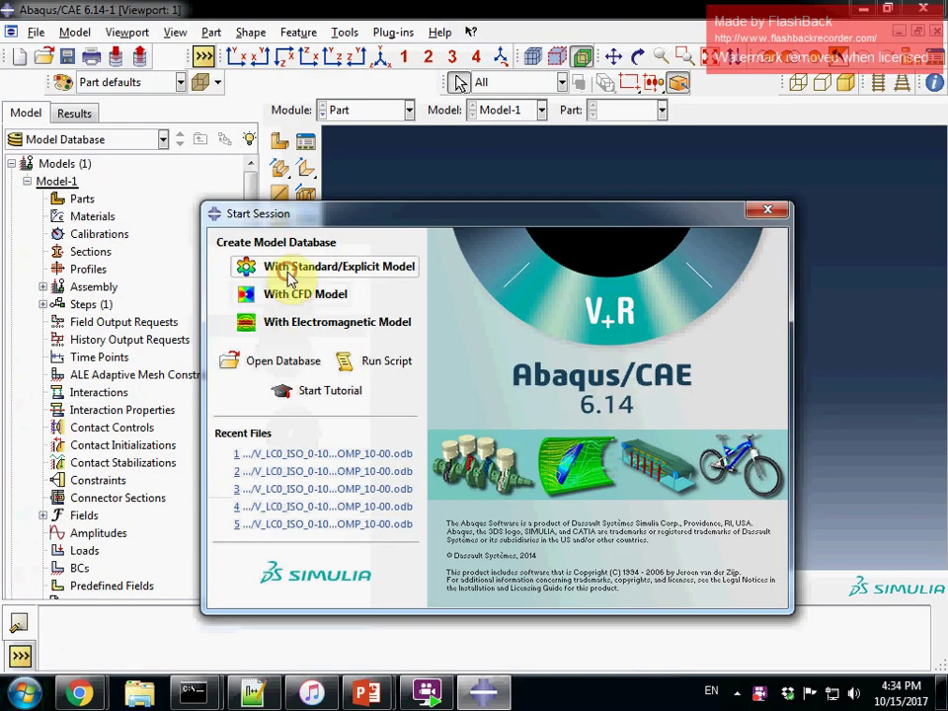
{"action": "left_click", "coordinate": [289, 277]}
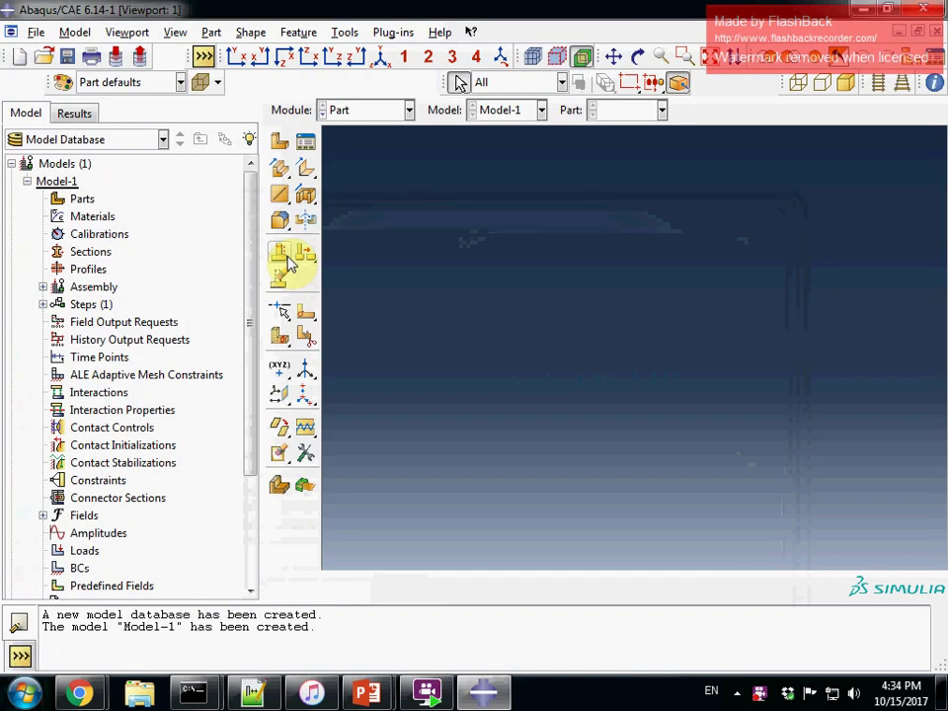
- Create a 2D planar deformable shell part named Plate with an approximate size of 2
{"action": "double_click", "coordinate": [96, 197]}
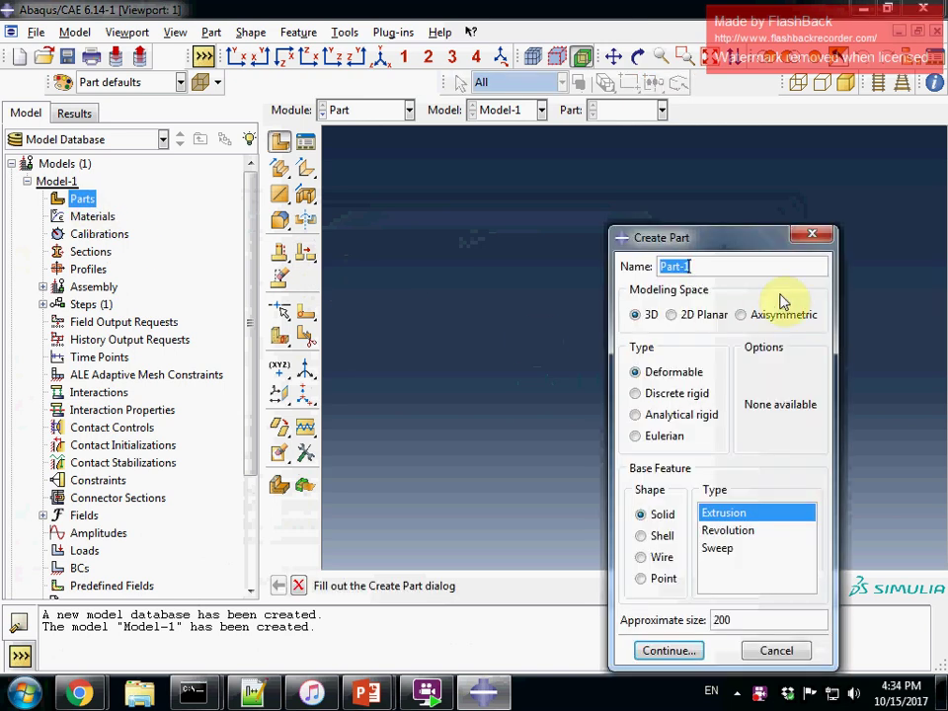
{"action": "type", "text": "P"}
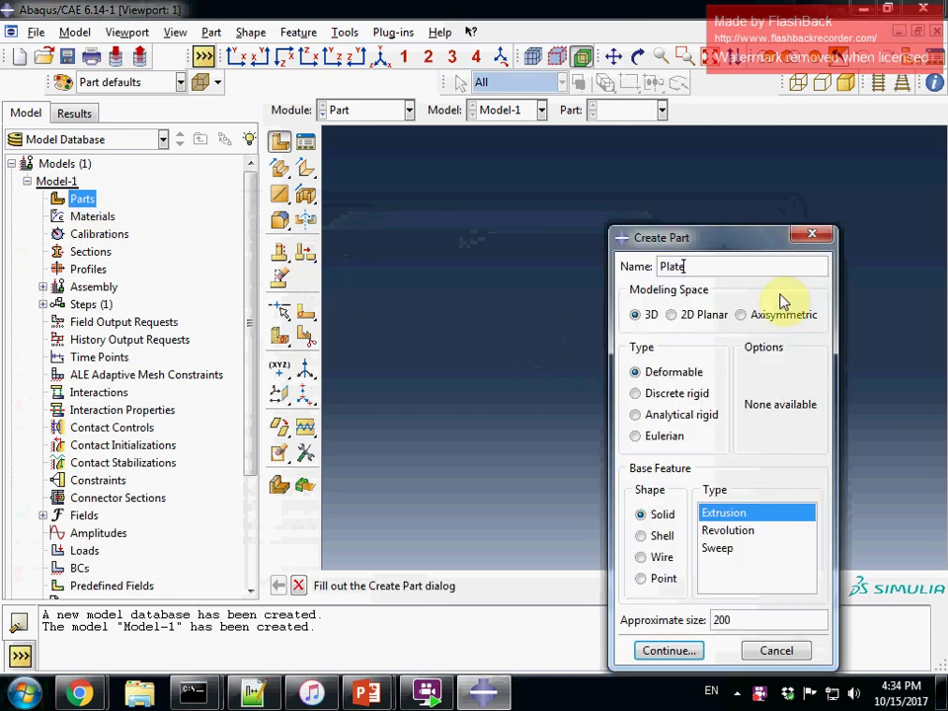
{"action": "left_click", "coordinate": [681, 314]}
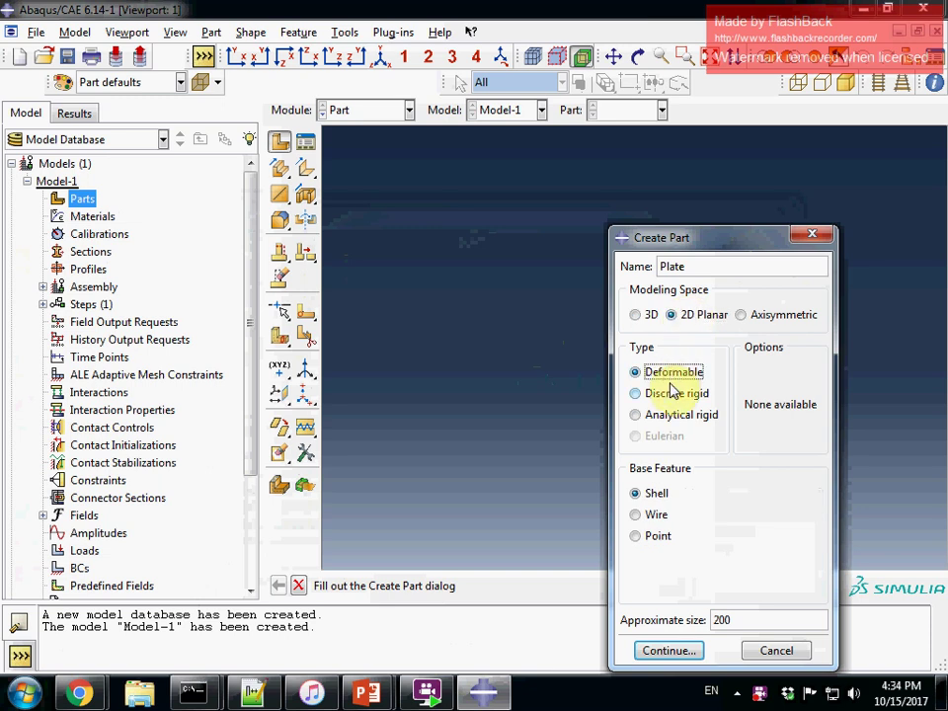
{"action": "left_click_drag", "start_coordinate": [758, 622], "coordinate": [620, 624]}
{"action": "key", "text": "BackSpace"}
{"action": "type", "text": "2"}
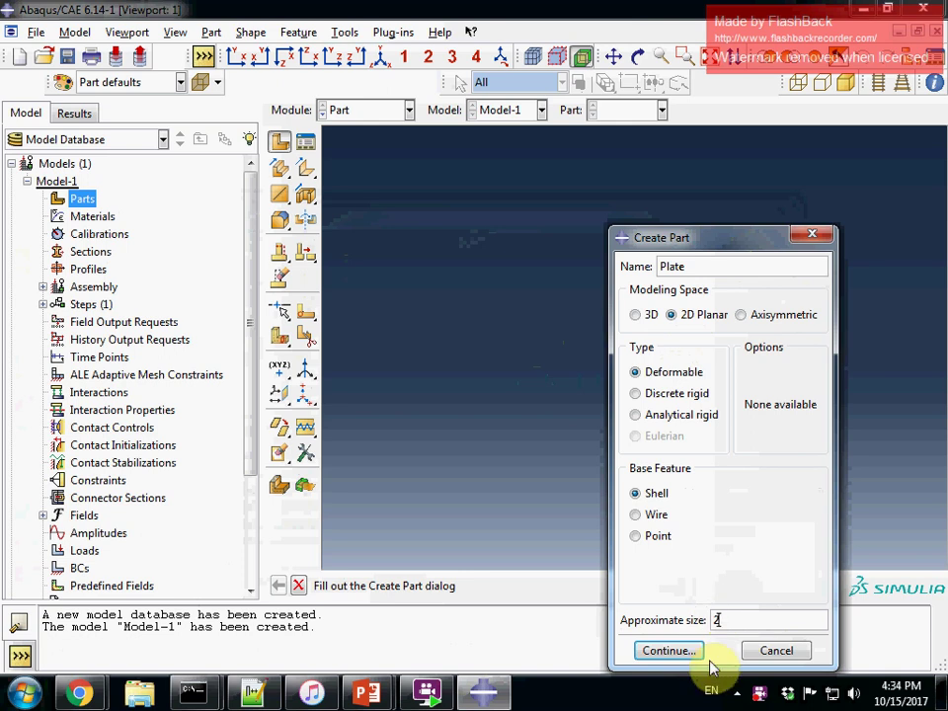
{"action": "left_click", "coordinate": [691, 650]}
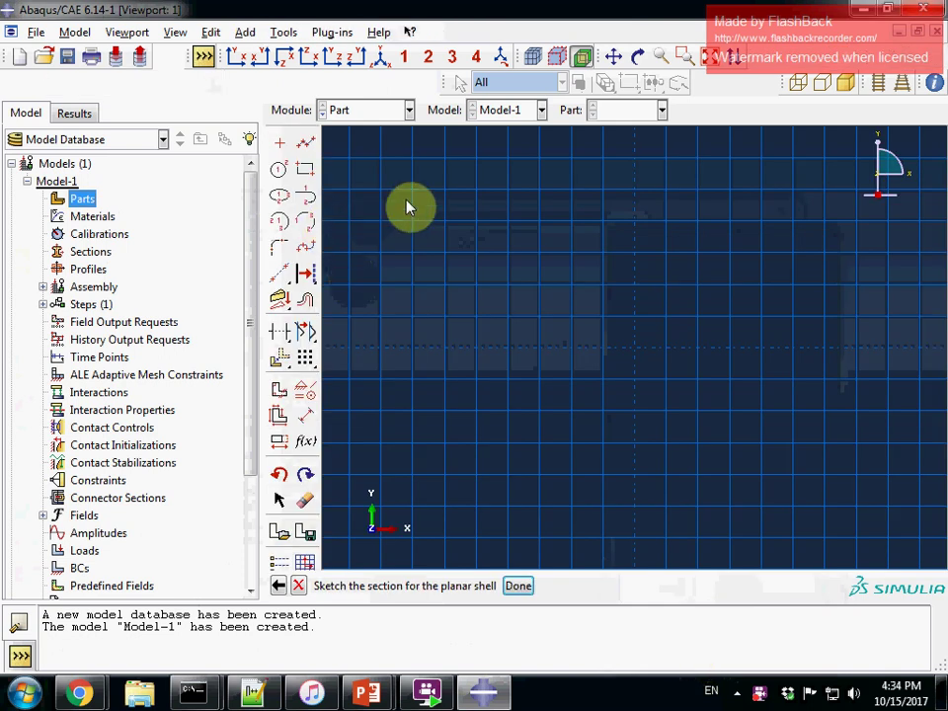
- Sketch a rectangle from the origin to the opposite corner at 0.25,0.75
{"action": "left_click", "coordinate": [307, 172]}
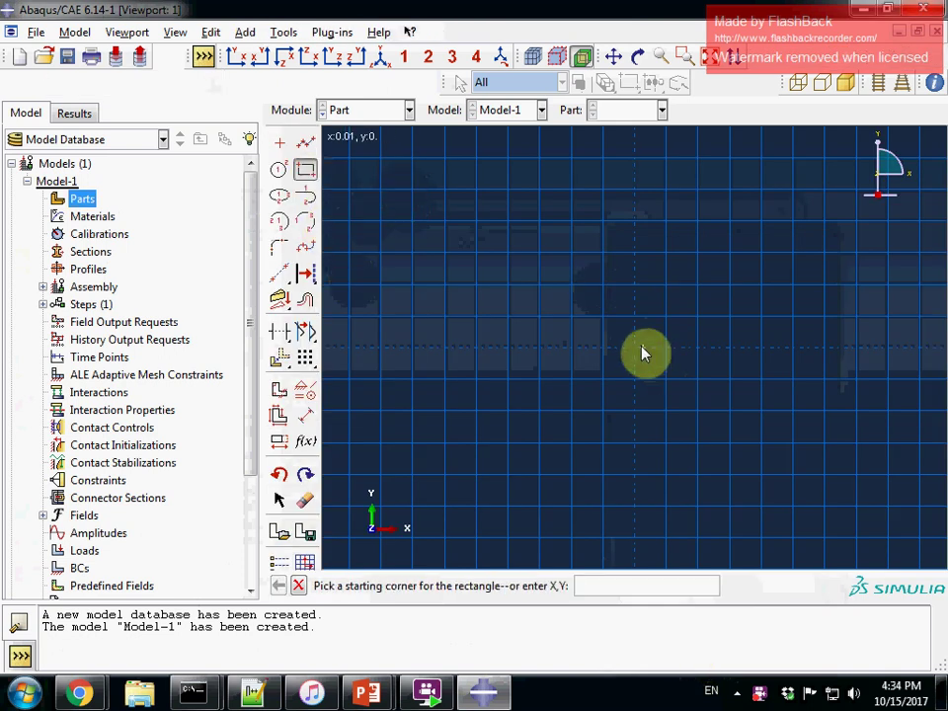
{"action": "left_click", "coordinate": [636, 348]}
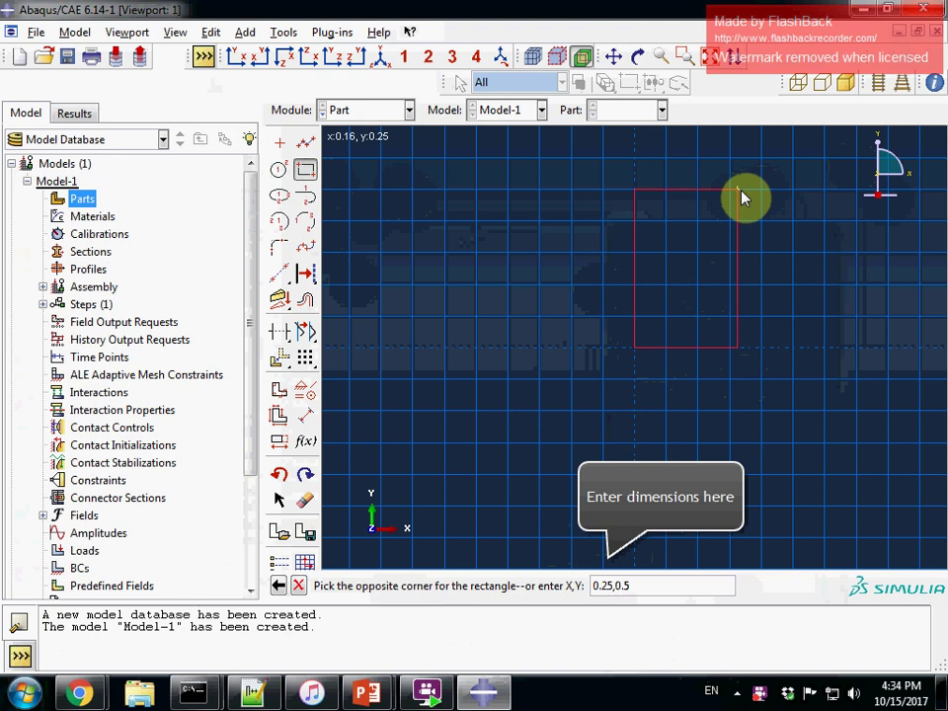
{"action": "type", "text": ".75"}
{"action": "key", "text": "Return"}
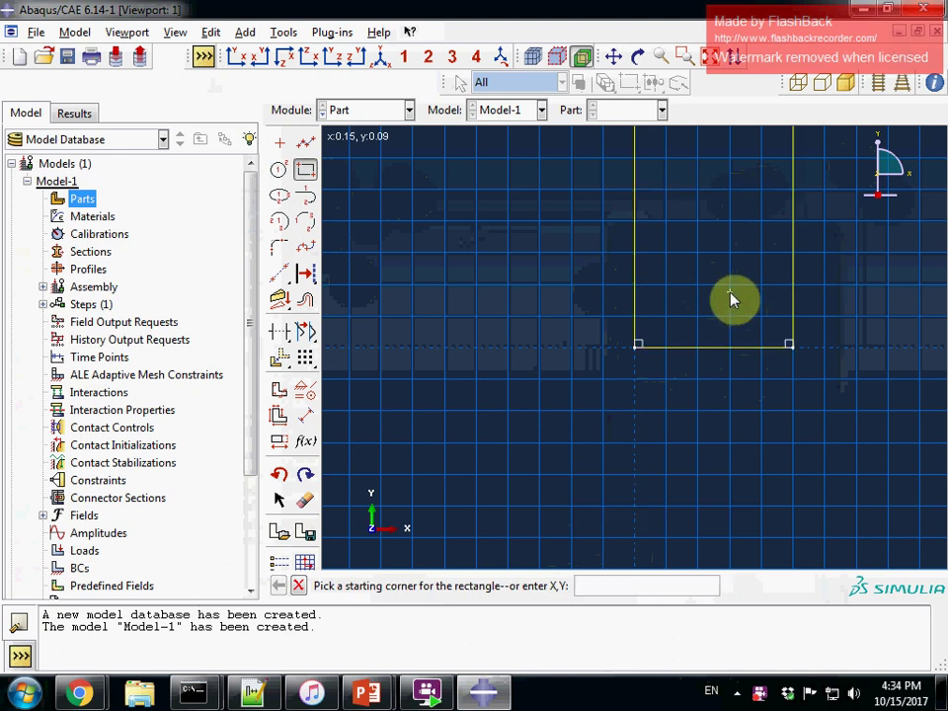
{"action": "mouse_move", "coordinate": [815, 350]}
{"action": "right_mouse_down", "text": "ctrl+alt"}
{"action": "mouse_move", "coordinate": [670, 341]}
{"action": "mouse_move", "coordinate": [581, 322]}
{"action": "right_mouse_up", "text": "ctrl+alt"}
{"action": "middle_click_drag", "start_coordinate": [582, 322], "coordinate": [528, 437], "text": "ctrl+alt"}
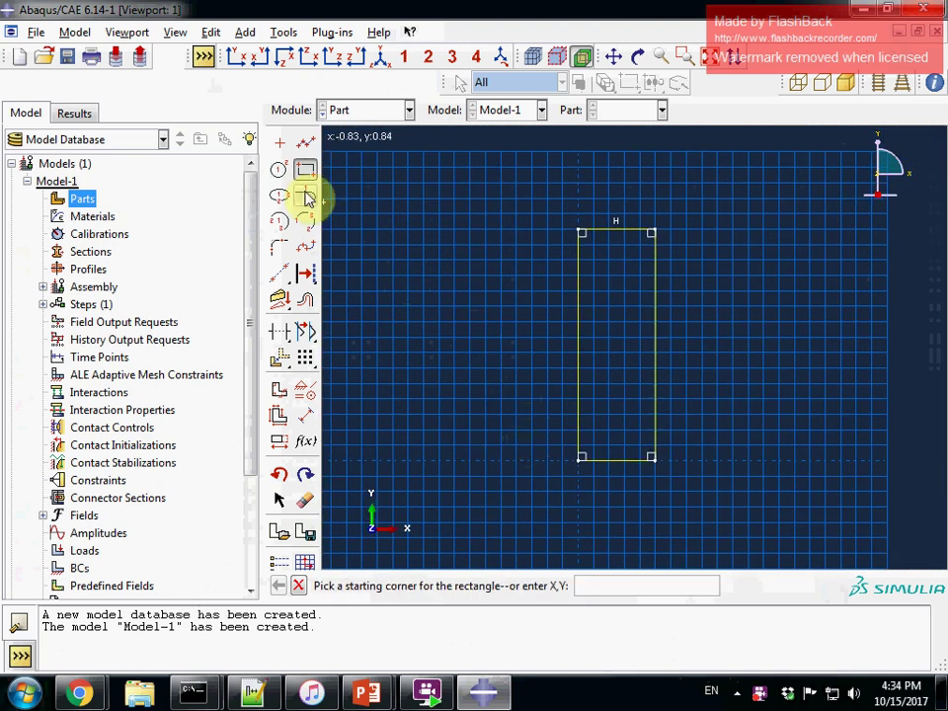
- Sketch a circle of radius 0.1 centred on the rectangle's corner at the origin
{"action": "left_click", "coordinate": [279, 171]}
{"action": "left_click", "coordinate": [579, 460]}
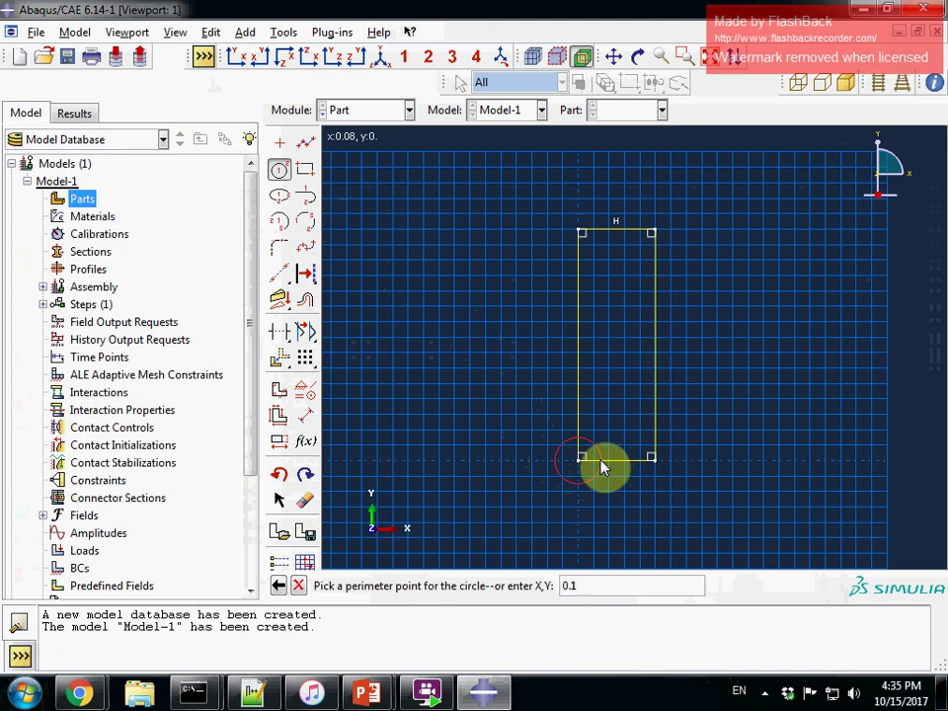
{"action": "left_click", "coordinate": [604, 466]}
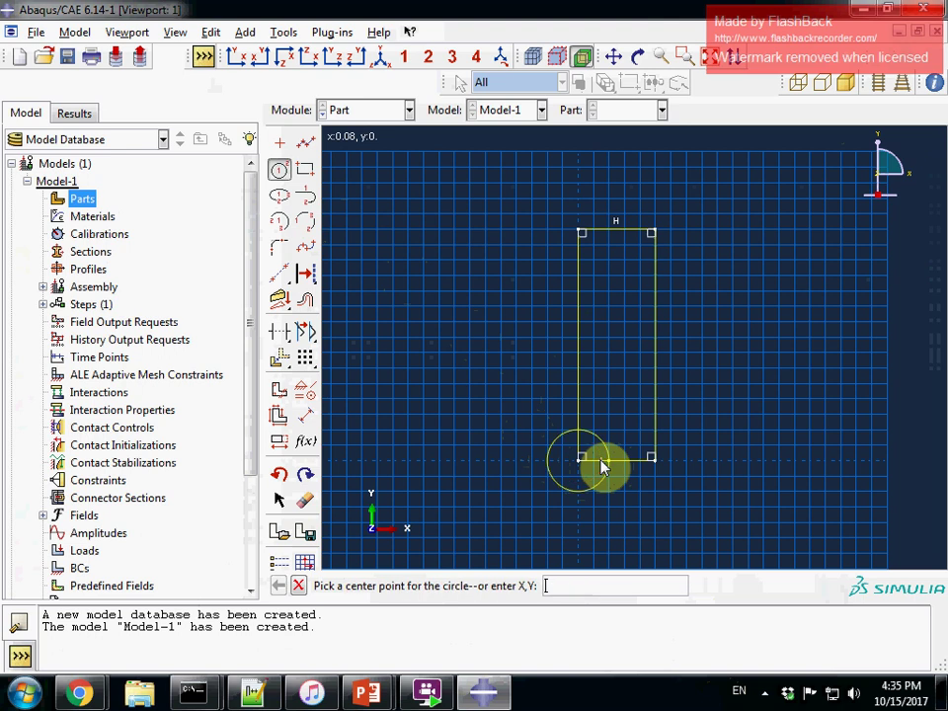
- Trim the outer arc and the rectangle segments inside the circle to leave a quarter-circle cutout, and finish the part sketch
{"action": "left_click", "coordinate": [277, 334]}
{"action": "left_click", "coordinate": [554, 455]}
{"action": "left_click", "coordinate": [579, 446]}
{"action": "left_click", "coordinate": [589, 460]}
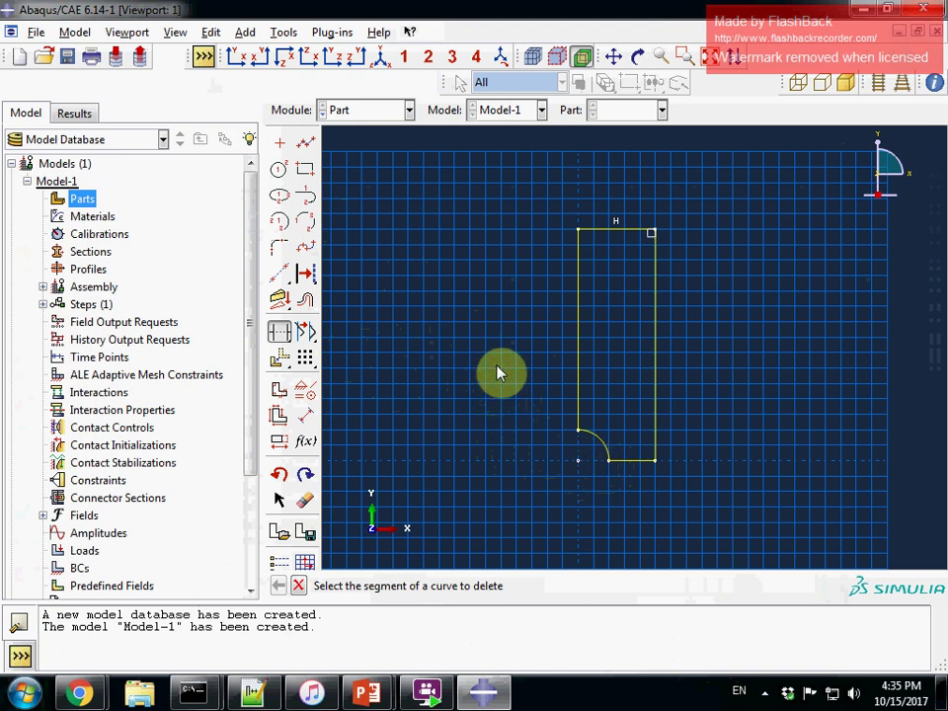
{"action": "middle_click", "coordinate": [498, 372]}
{"action": "middle_click", "coordinate": [499, 372]}
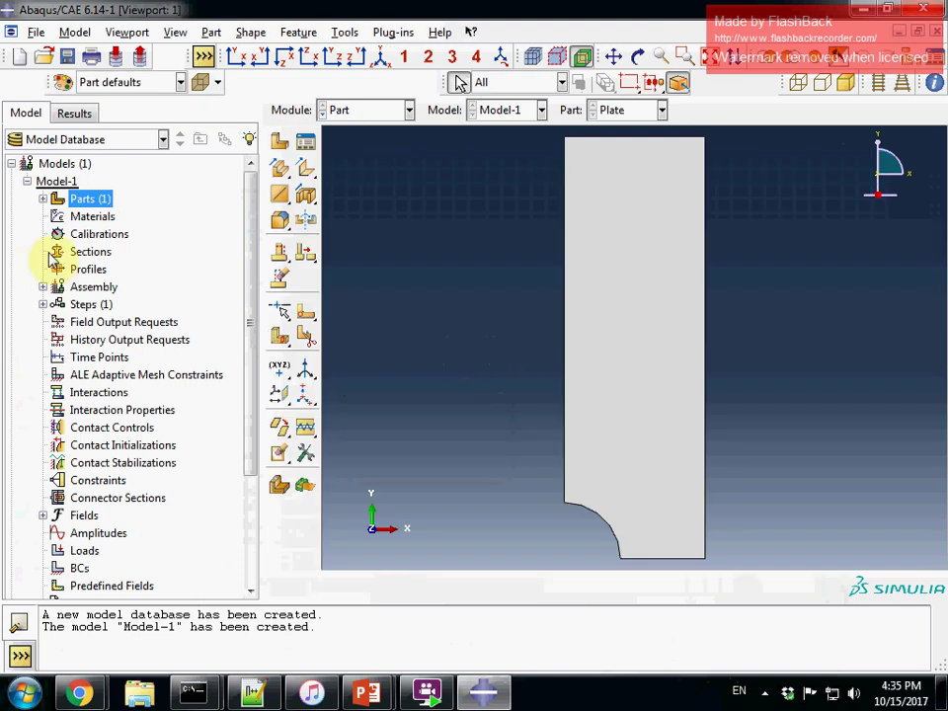
- Create a material named Steel with isotropic elastic behavior, Young's modulus 200e9 and Poisson's ratio 0.3
{"action": "double_click", "coordinate": [88, 217]}
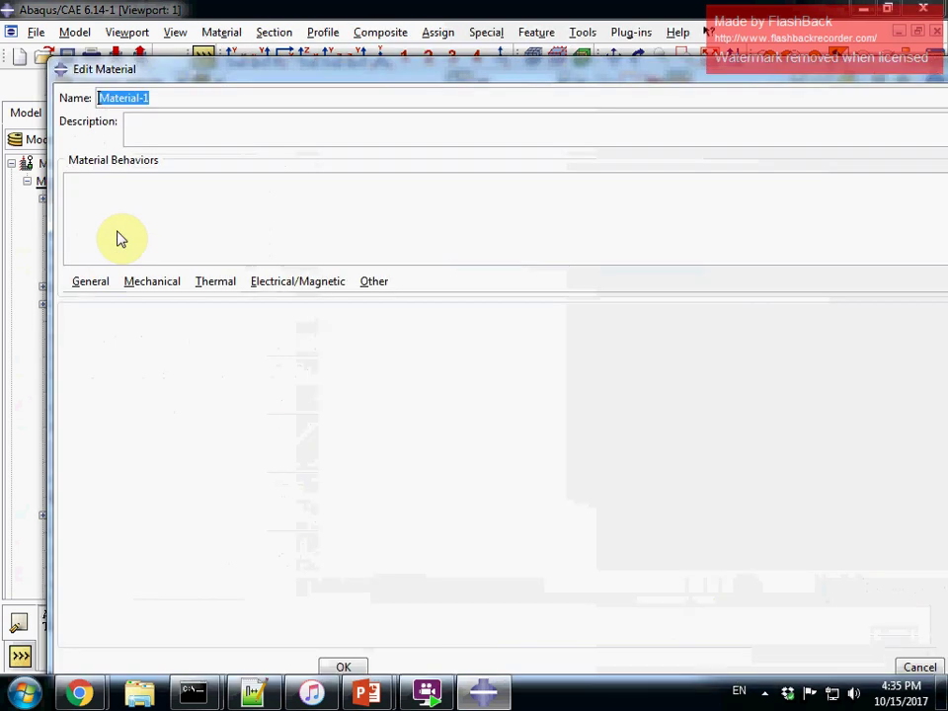
{"action": "type", "text": "Steel"}
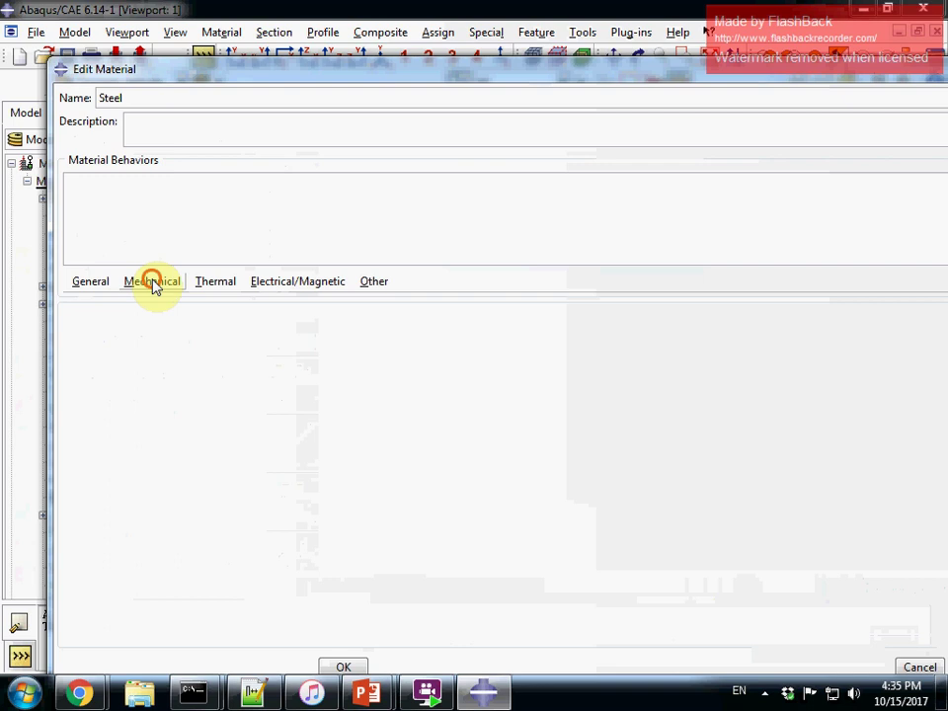
{"action": "left_click", "coordinate": [152, 281]}
{"action": "mouse_move", "coordinate": [161, 298]}
{"action": "left_click", "coordinate": [383, 302]}
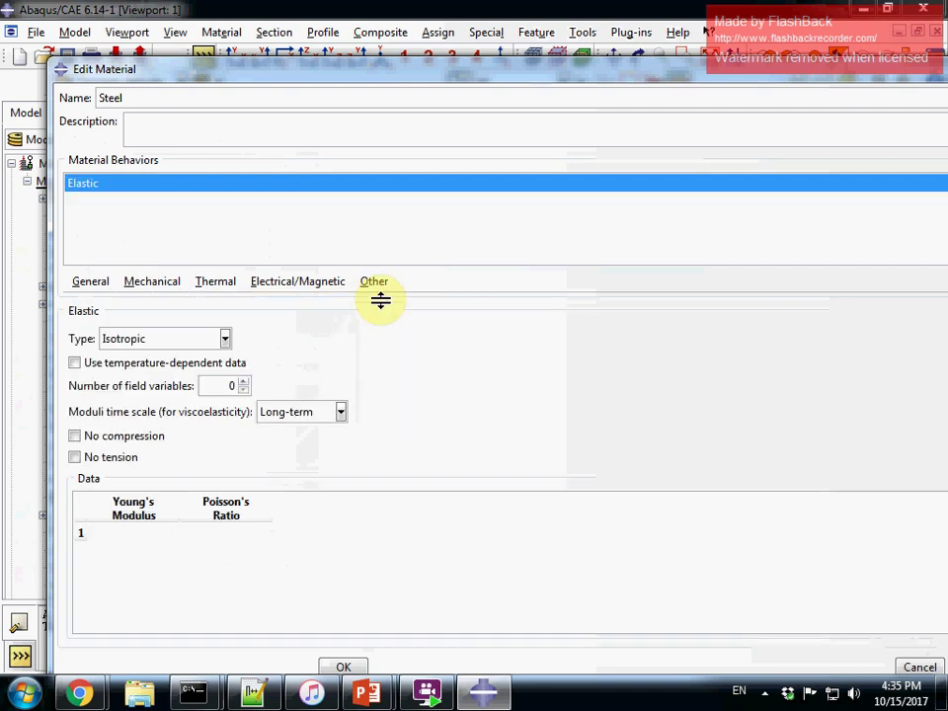
{"action": "left_click", "coordinate": [134, 534]}
{"action": "type", "text": "200e9"}
{"action": "left_click", "coordinate": [215, 534]}
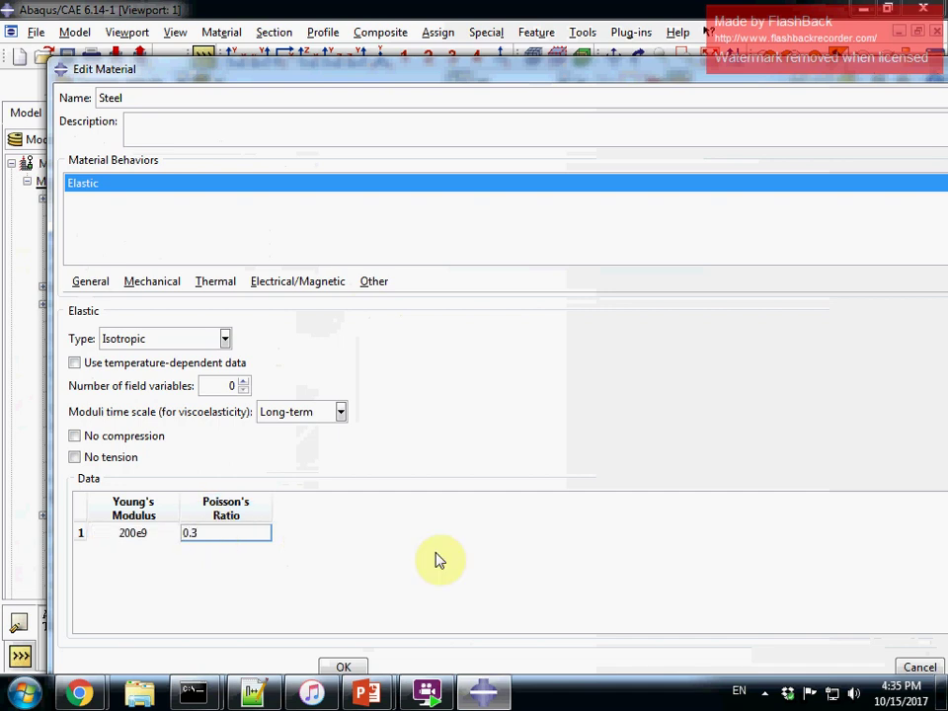
{"action": "left_click_drag", "start_coordinate": [424, 71], "coordinate": [400, 49]}
{"action": "left_click", "coordinate": [314, 642]}
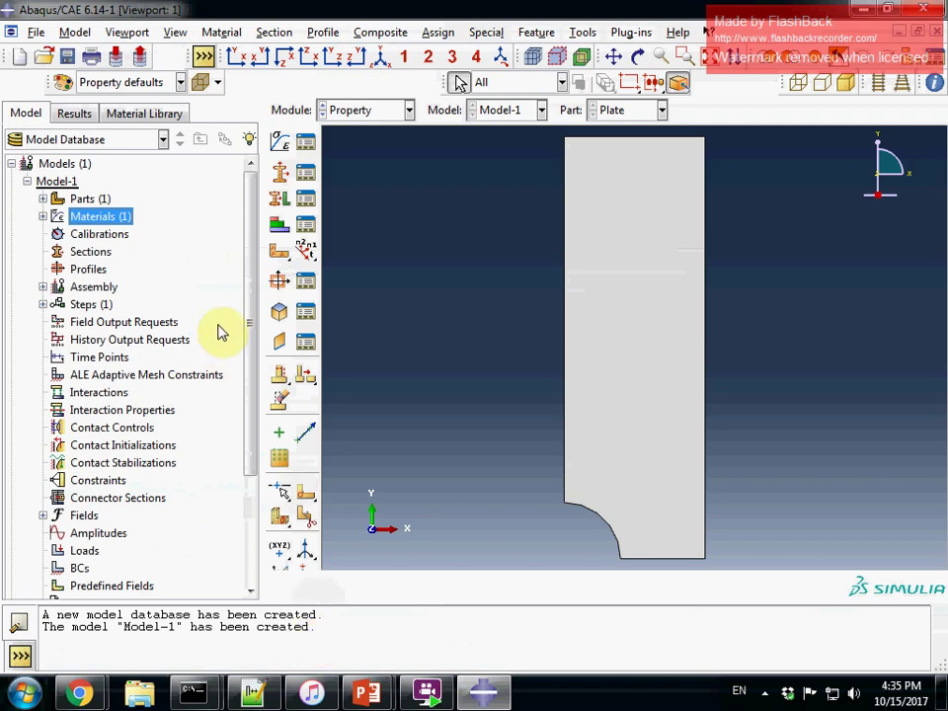
- Create a solid homogeneous section named SteelSection using Steel, with a plane stress/strain thickness of 0.01
{"action": "double_click", "coordinate": [91, 253]}
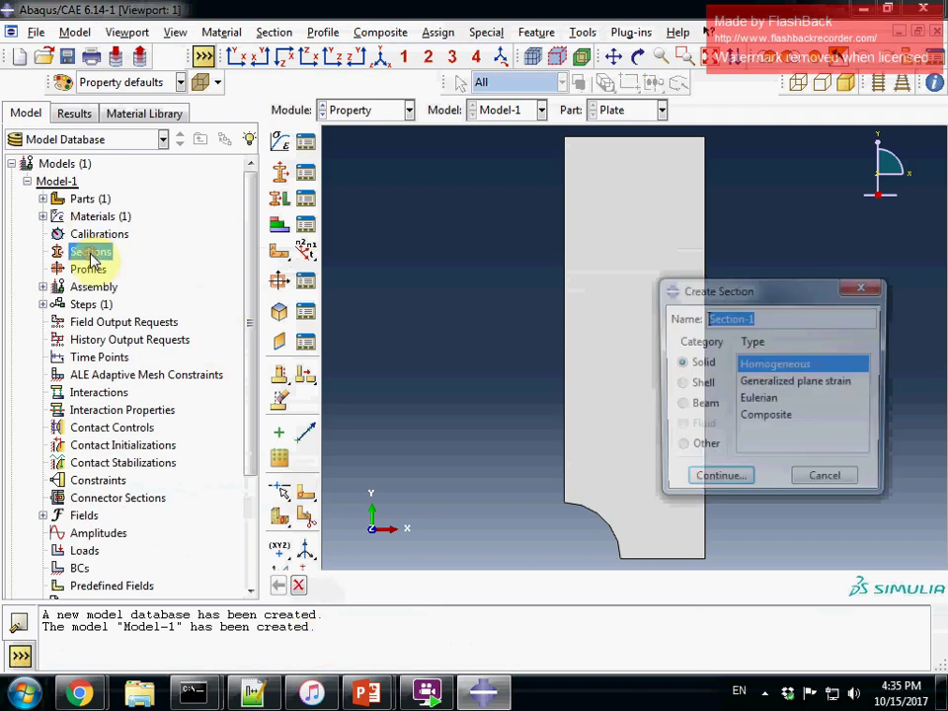
{"action": "type", "text": "Steel"}
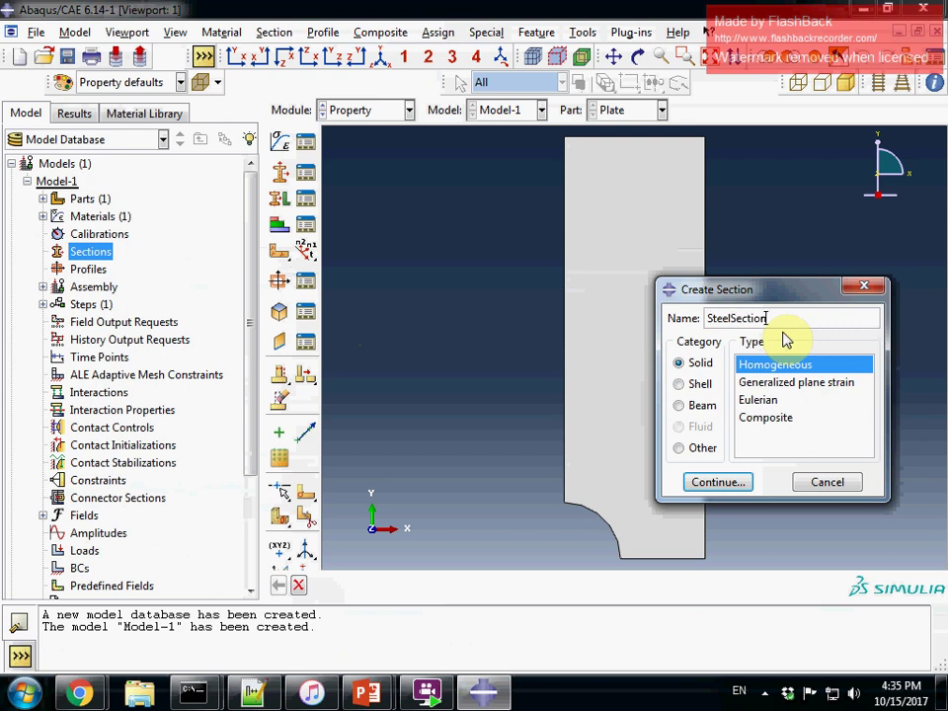
{"action": "left_click", "coordinate": [774, 367]}
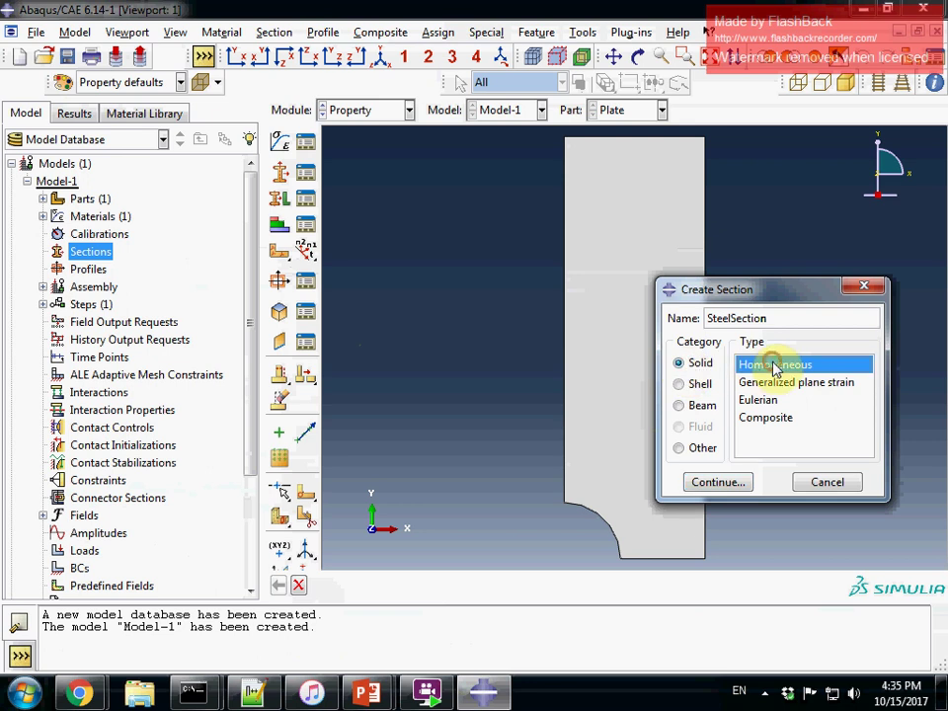
{"action": "left_click", "coordinate": [717, 480]}
{"action": "left_click", "coordinate": [719, 480]}
{"action": "left_click", "coordinate": [882, 480]}
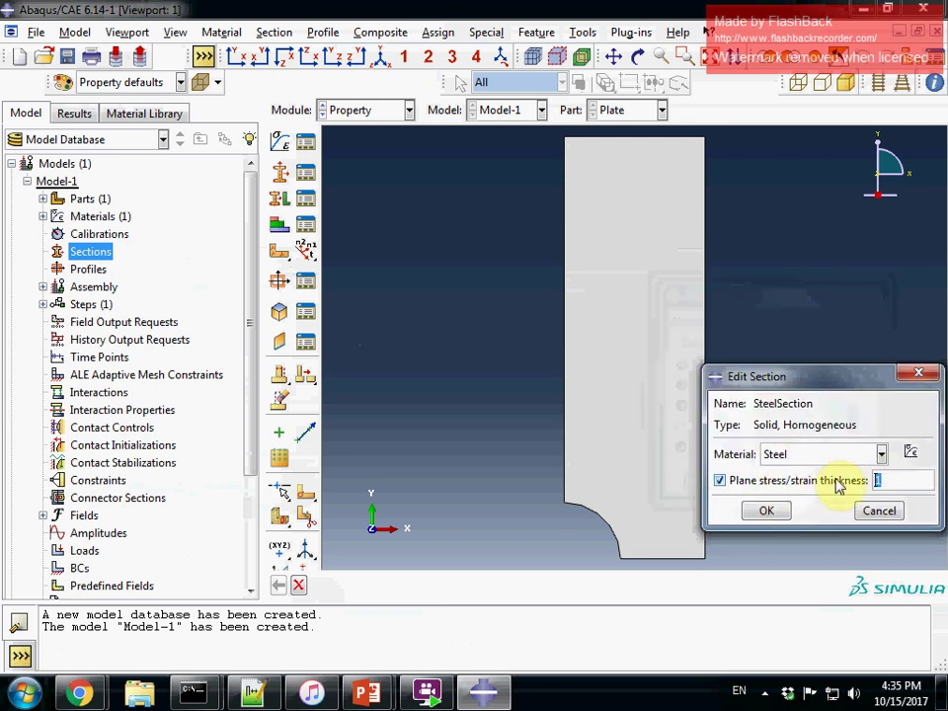
{"action": "type", "text": "0.01"}
{"action": "left_click", "coordinate": [766, 512]}
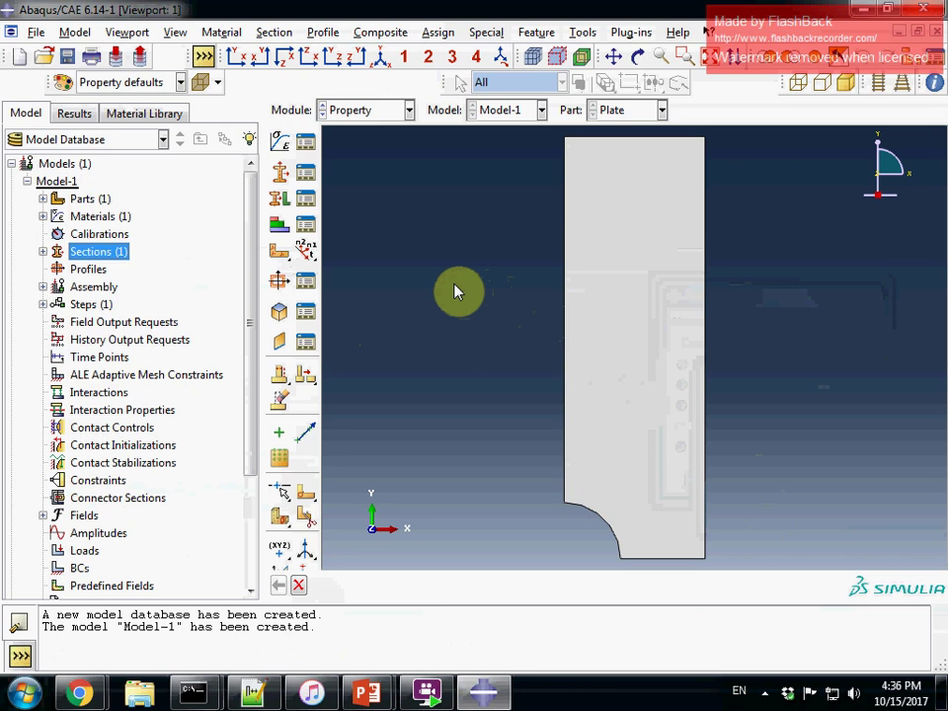
- Assign SteelSection to the whole Plate face, saving the region as a set named all
{"action": "left_click", "coordinate": [42, 199]}
{"action": "left_click", "coordinate": [58, 216]}
{"action": "double_click", "coordinate": [148, 329]}
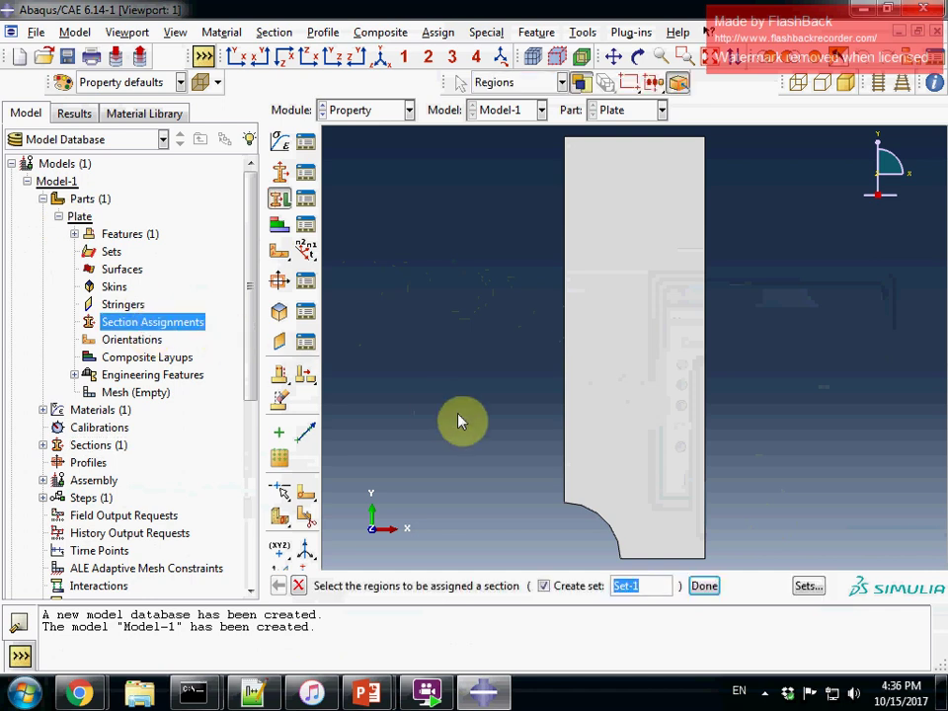
{"action": "key", "text": "BackSpace"}
{"action": "left_click", "coordinate": [656, 424]}
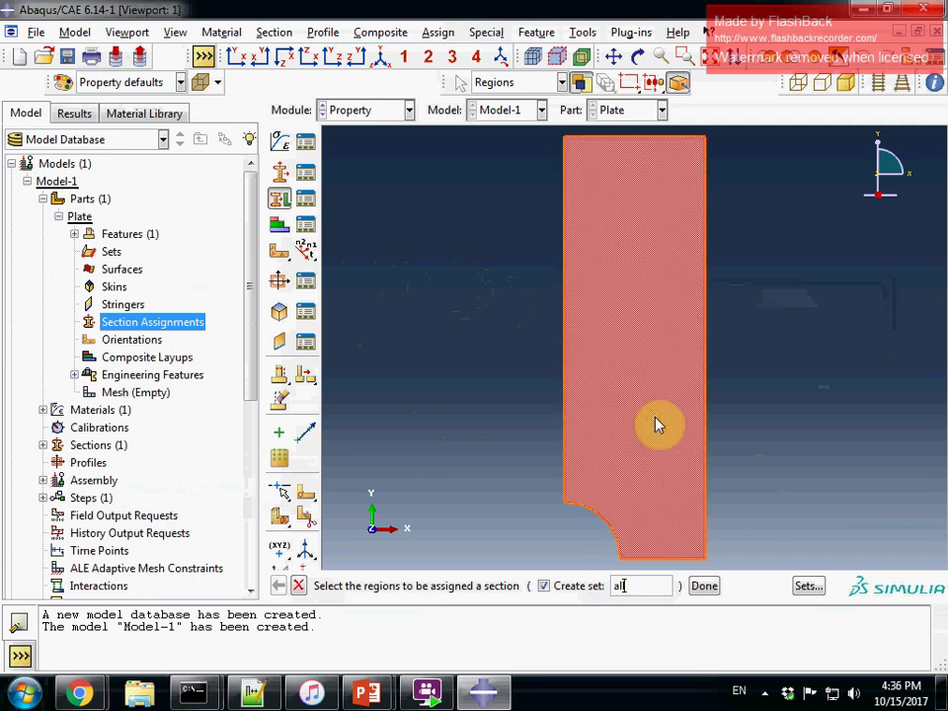
{"action": "left_click", "coordinate": [707, 588]}
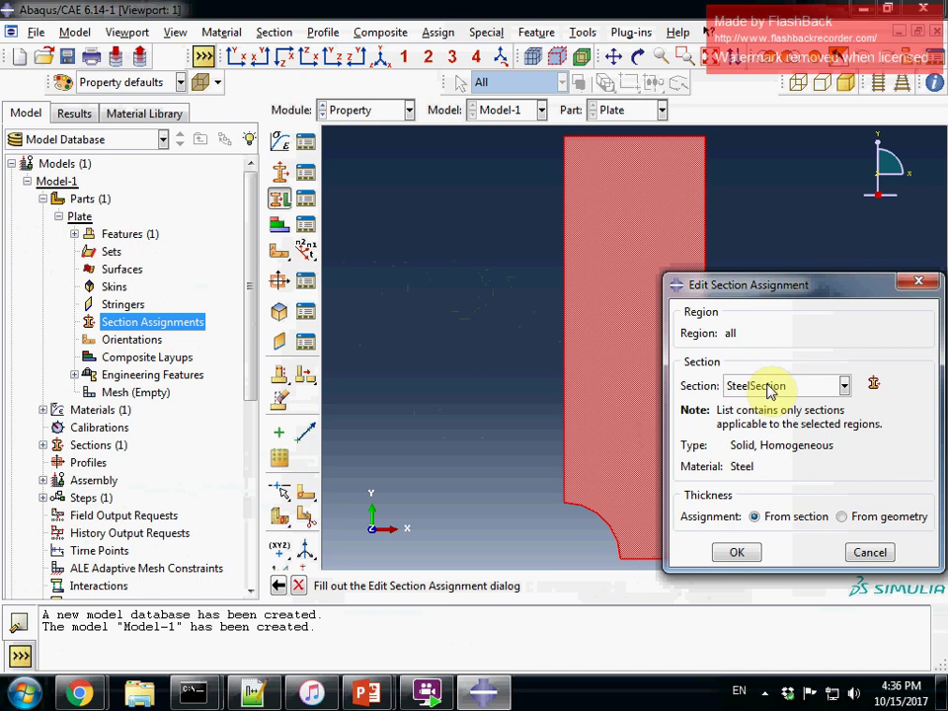
{"action": "left_click", "coordinate": [769, 387]}
{"action": "left_click", "coordinate": [776, 413]}
{"action": "left_click", "coordinate": [743, 558]}
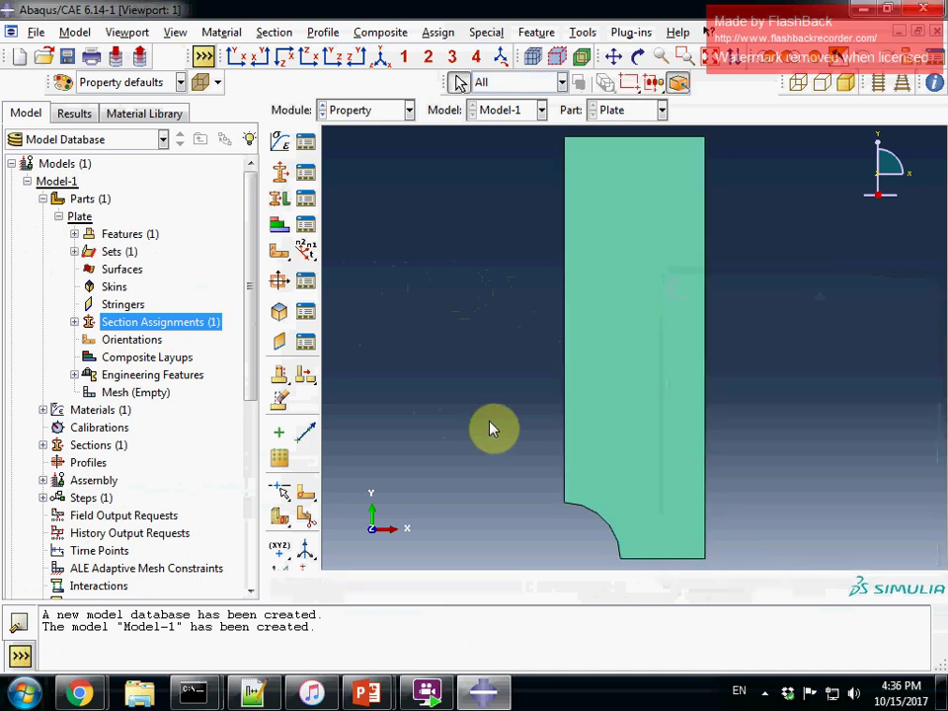
- Create a geometry set named left from the plate's left vertical edge
{"action": "left_click", "coordinate": [74, 252]}
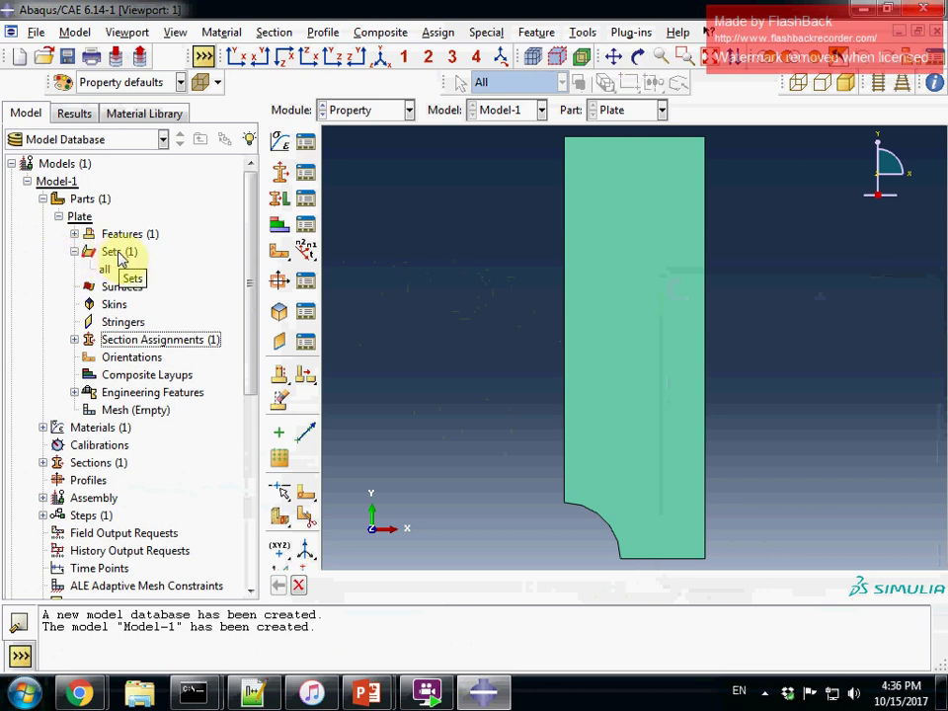
{"action": "double_click", "coordinate": [119, 255]}
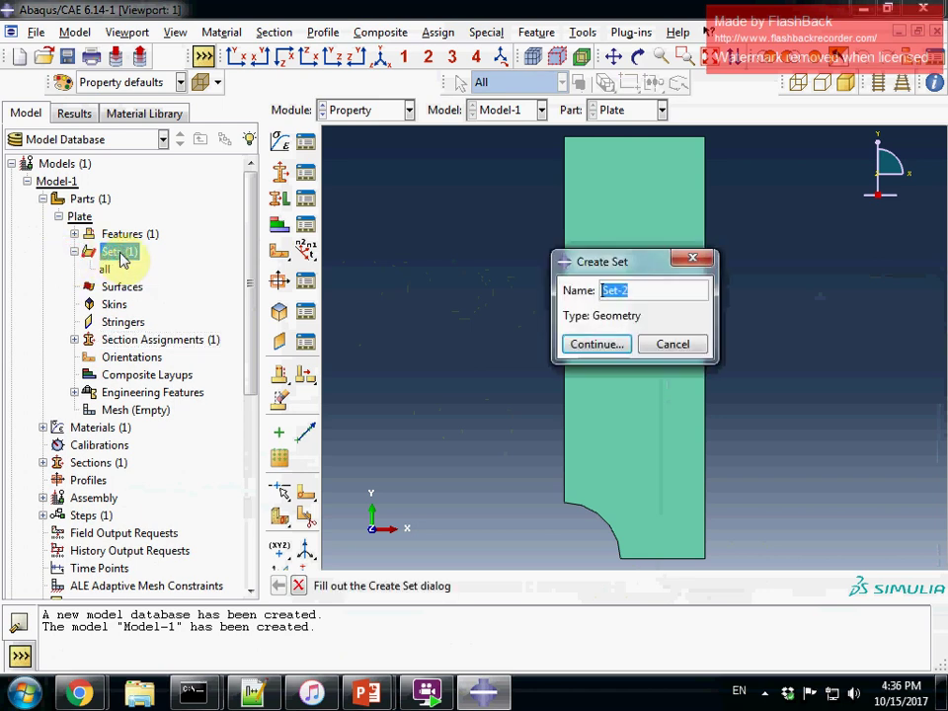
{"action": "type", "text": "left"}
{"action": "key", "text": "Return"}
{"action": "left_click", "coordinate": [566, 370]}
{"action": "middle_click", "coordinate": [467, 334]}
- Create a geometry set named bot from the plate's bottom edge
{"action": "double_click", "coordinate": [118, 255]}
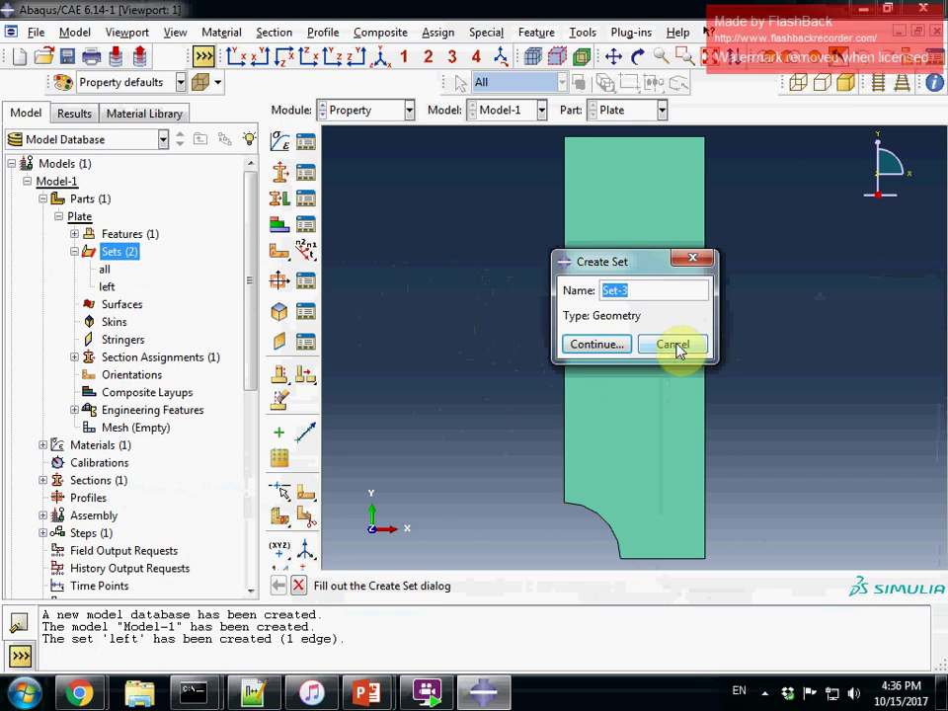
{"action": "type", "text": "bot"}
{"action": "left_click", "coordinate": [595, 347]}
{"action": "left_click", "coordinate": [650, 553]}
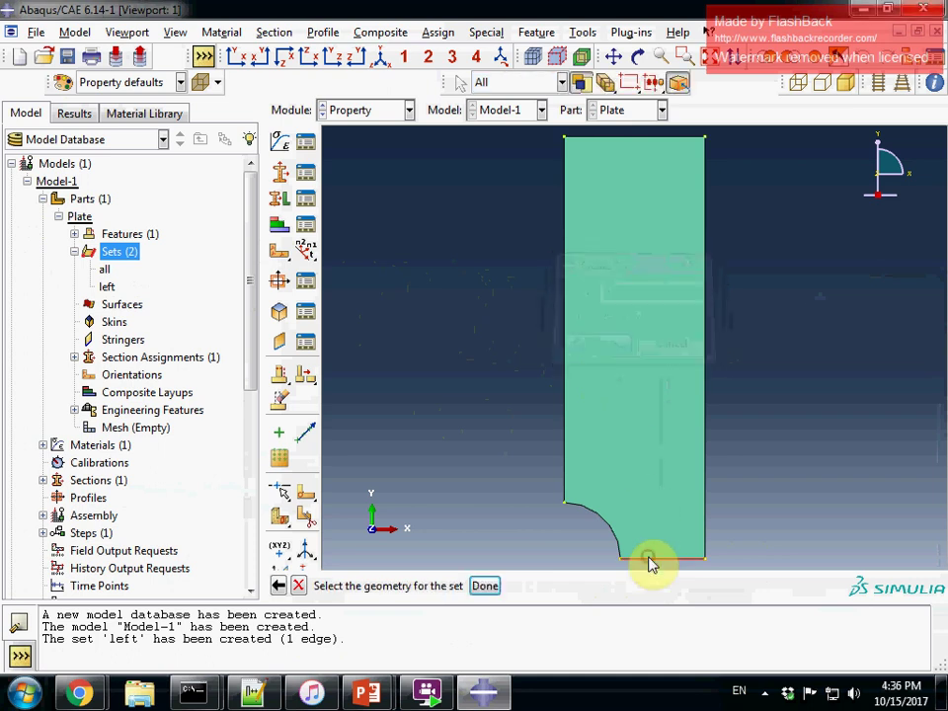
{"action": "left_click", "coordinate": [484, 584]}
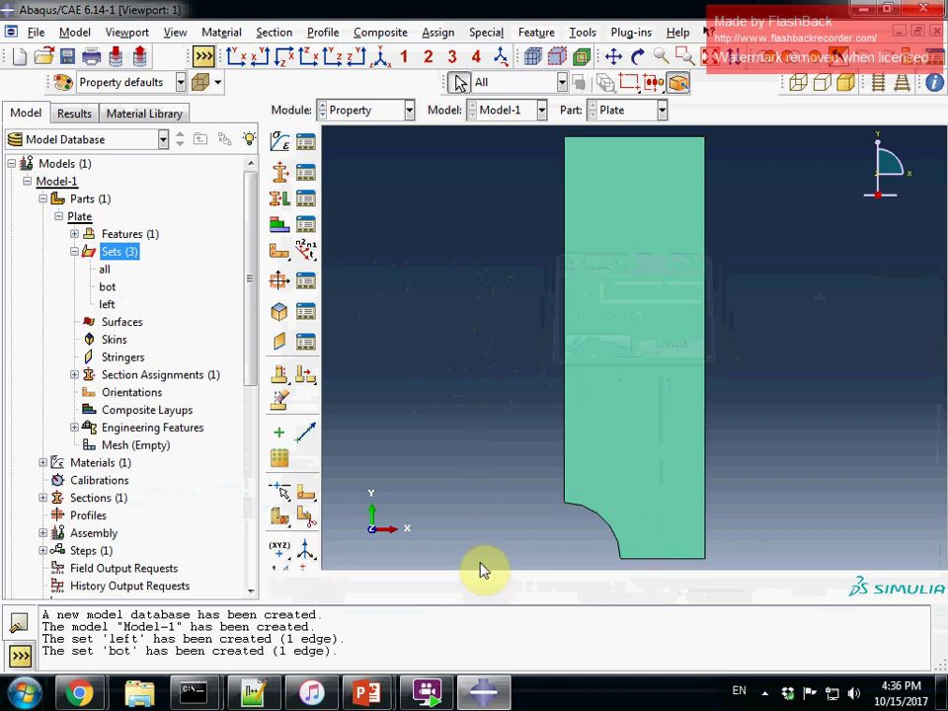
- Create a geometry surface named top from the plate's top edge
{"action": "double_click", "coordinate": [121, 323]}
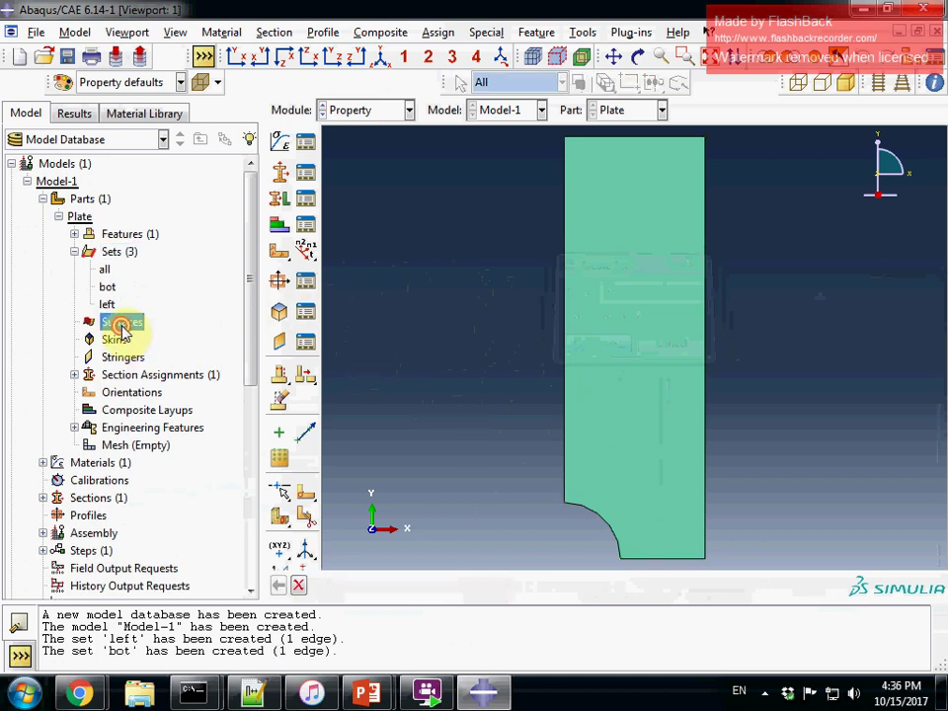
{"action": "type", "text": "top"}
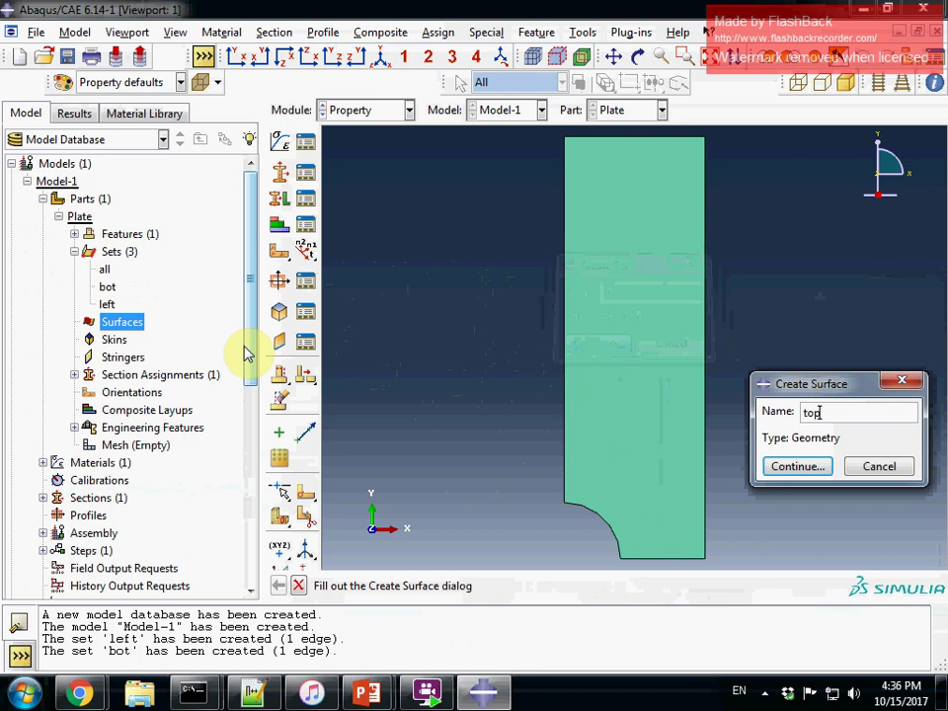
{"action": "left_click", "coordinate": [790, 466]}
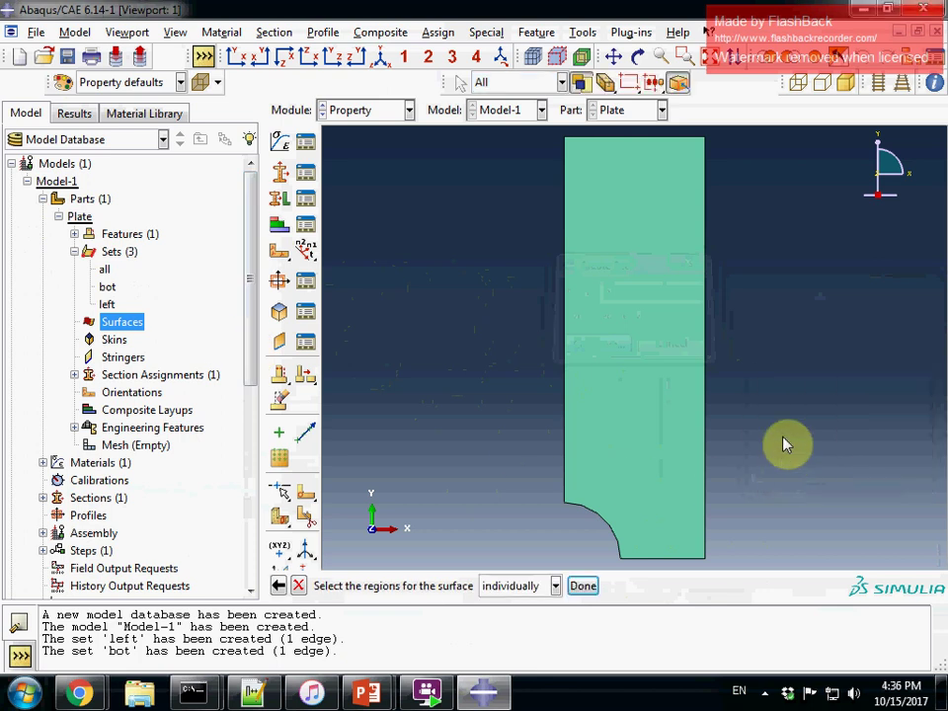
{"action": "left_click", "coordinate": [669, 138]}
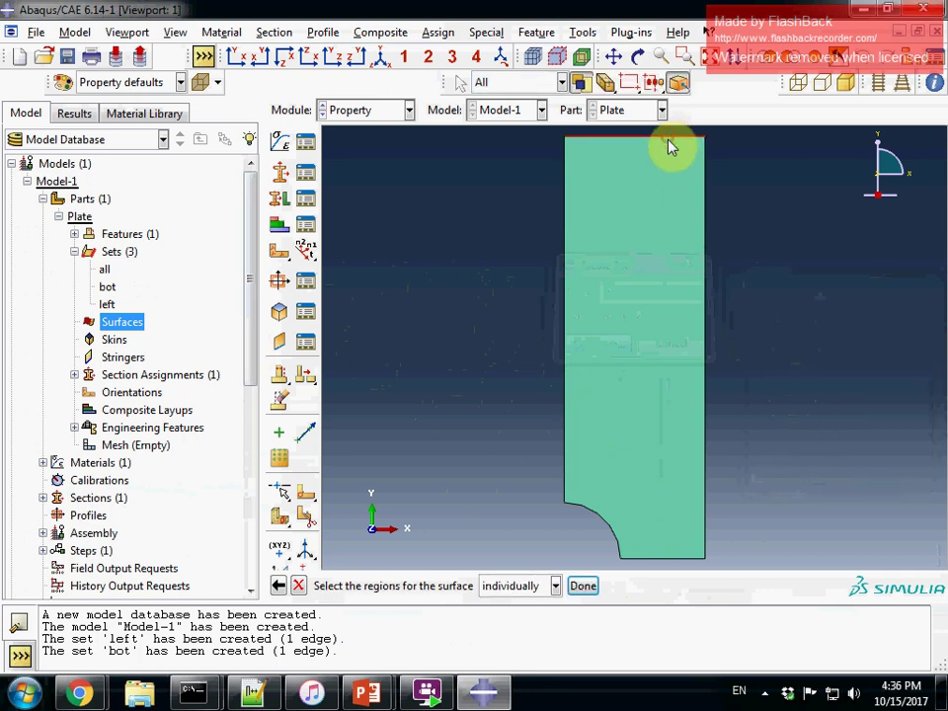
{"action": "left_click", "coordinate": [582, 585]}
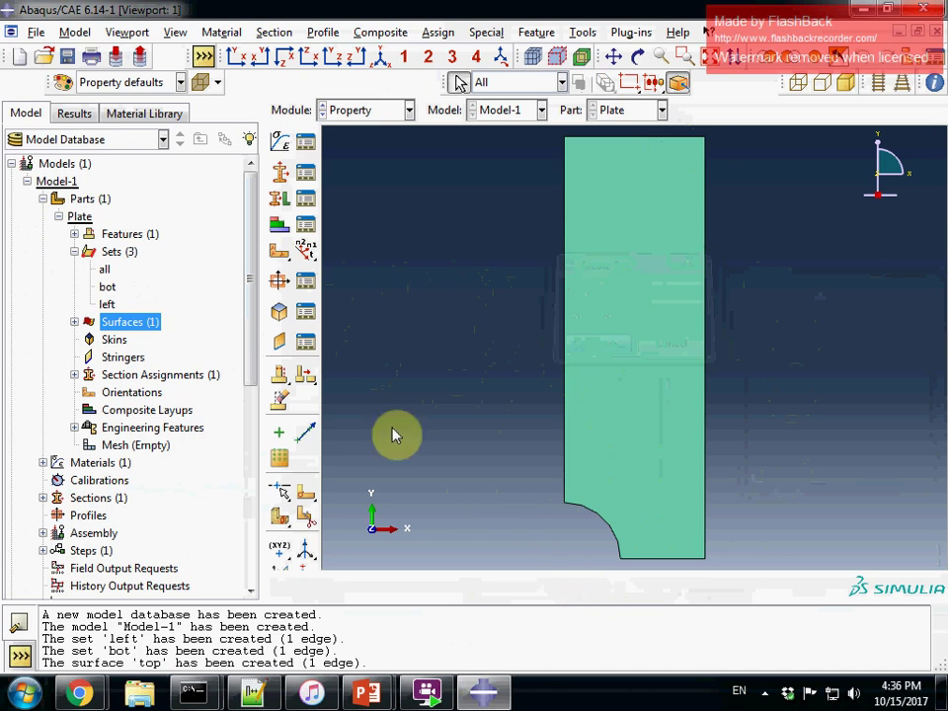
{"action": "left_click", "coordinate": [74, 322]}
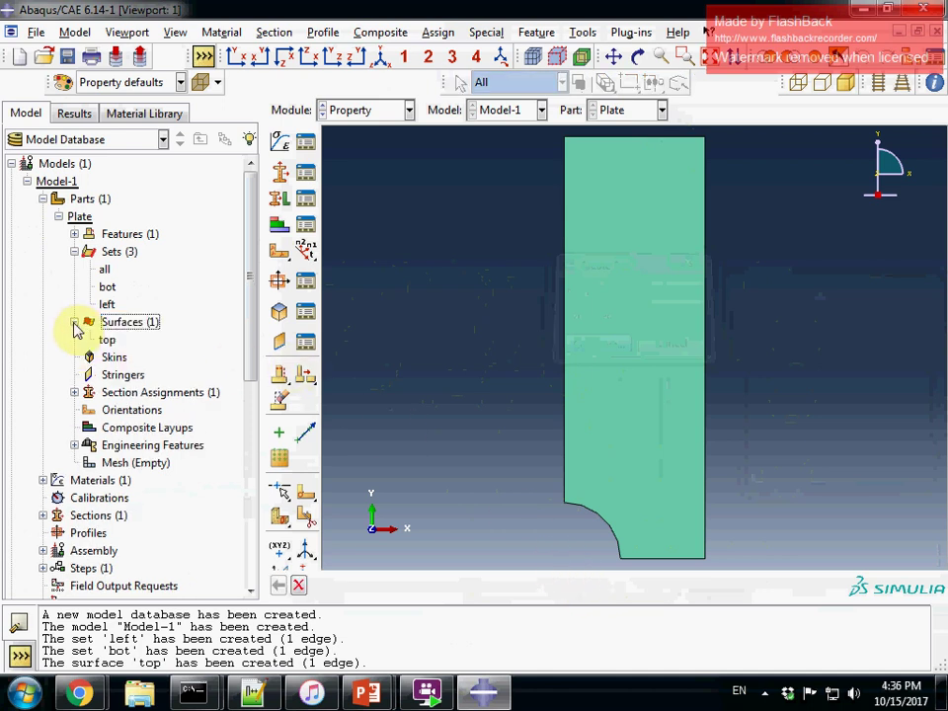
- Create a Static, General step named Traction after Initial, with the description "Traction on plate with hole"
{"action": "left_click", "coordinate": [42, 199]}
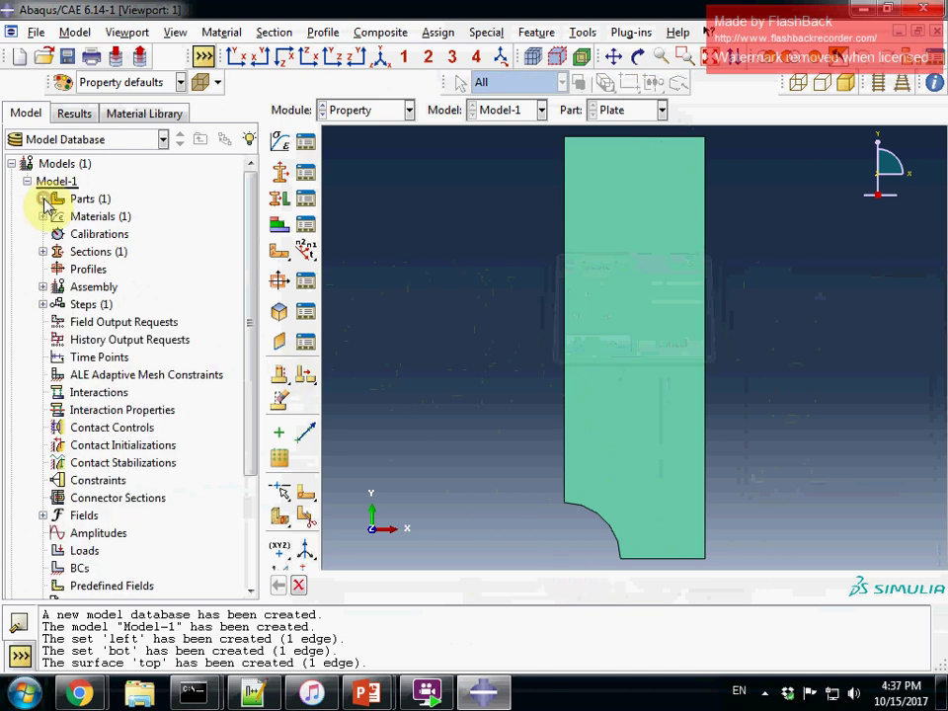
{"action": "left_click", "coordinate": [43, 305]}
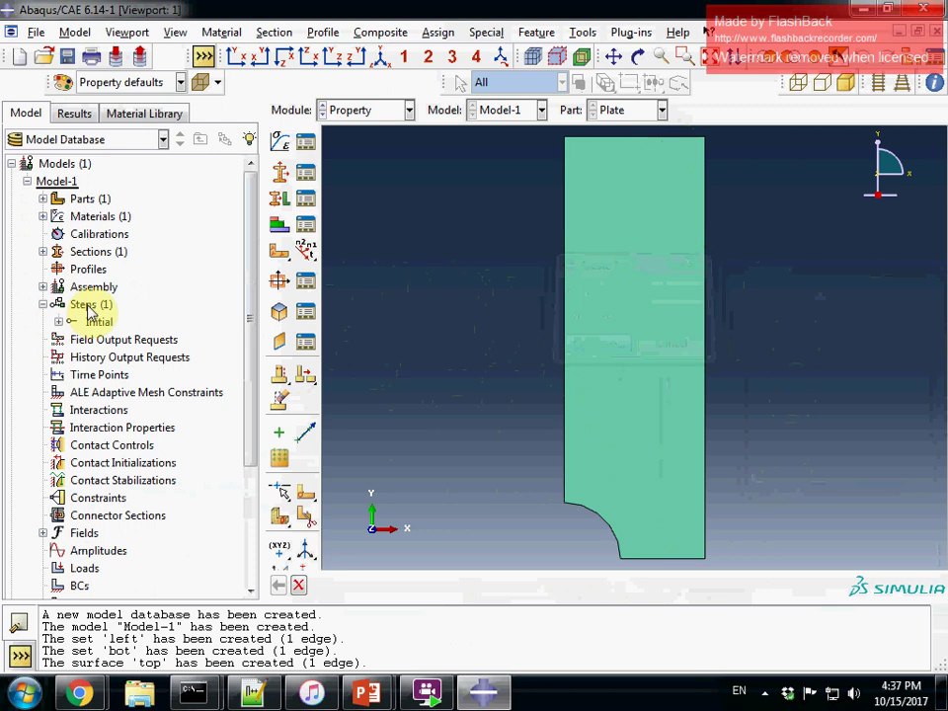
{"action": "double_click", "coordinate": [86, 305]}
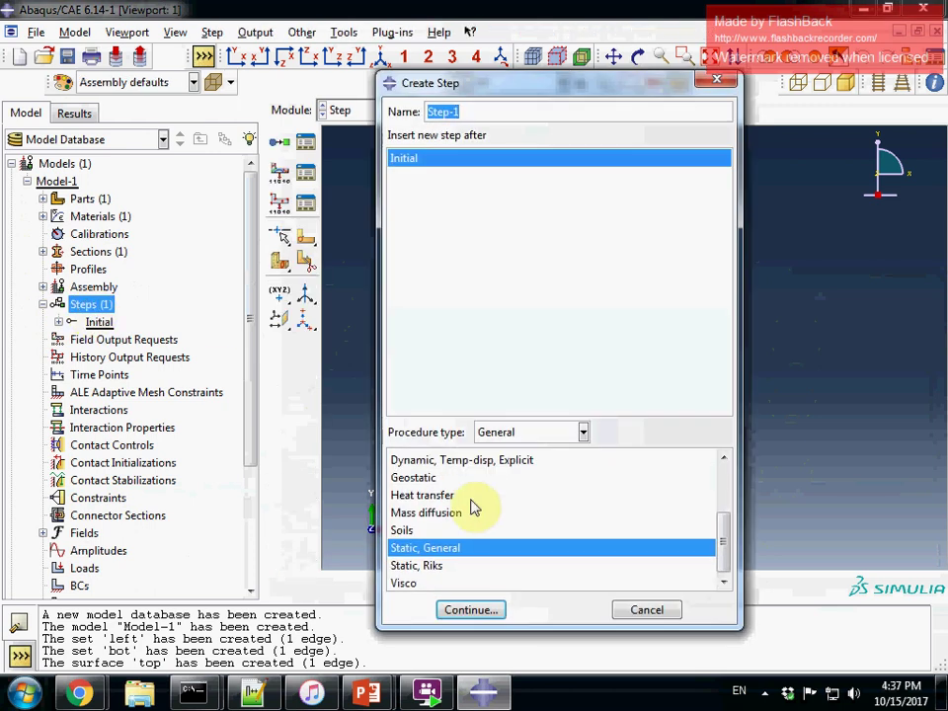
{"action": "left_click_drag", "start_coordinate": [469, 110], "coordinate": [420, 115]}
{"action": "type", "text": "Traction"}
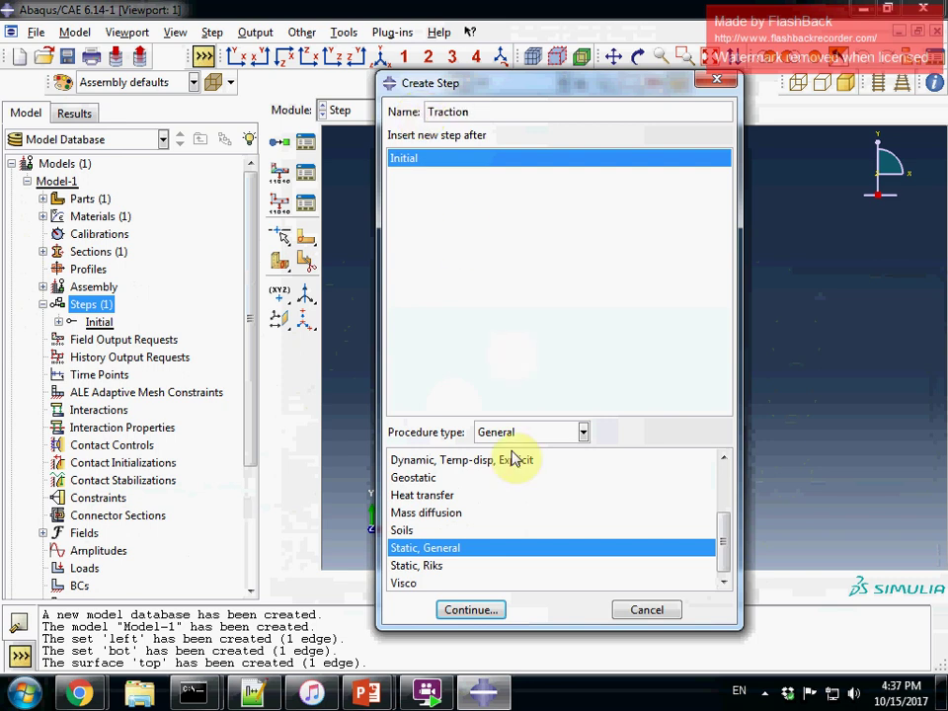
{"action": "left_click", "coordinate": [469, 609]}
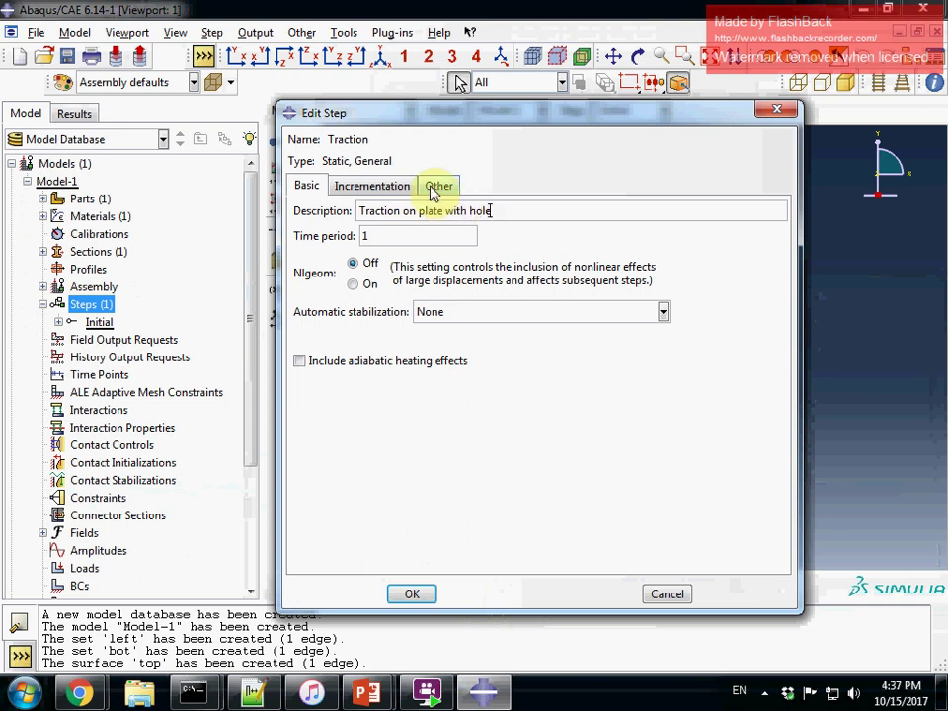
{"action": "left_click", "coordinate": [416, 595]}
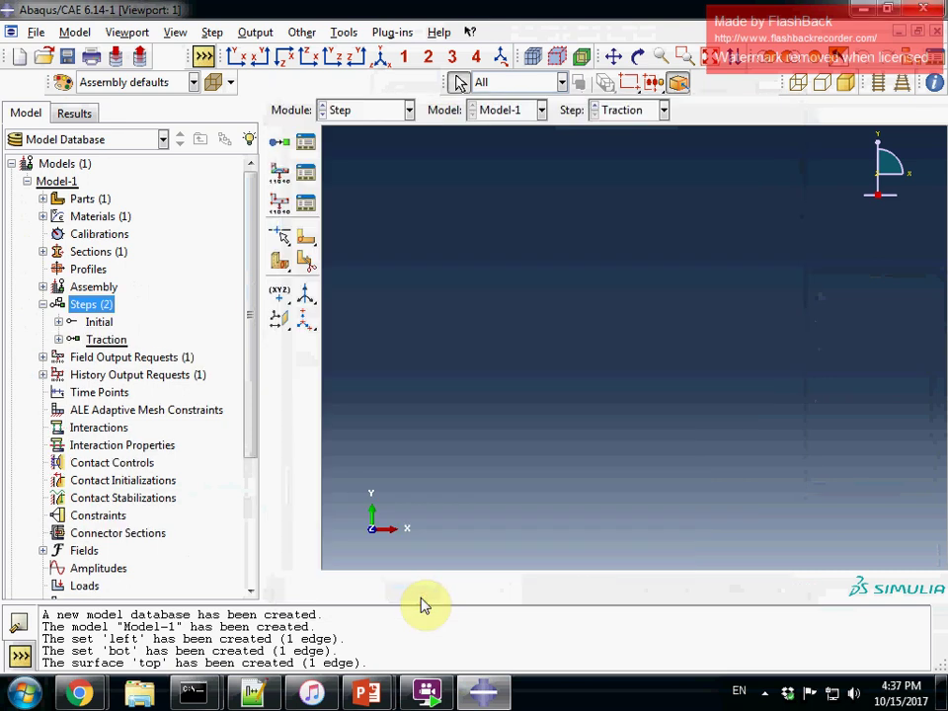
- Make the Initial step current and create a dependent instance of the Plate part in the assembly
{"action": "right_click", "coordinate": [98, 321]}
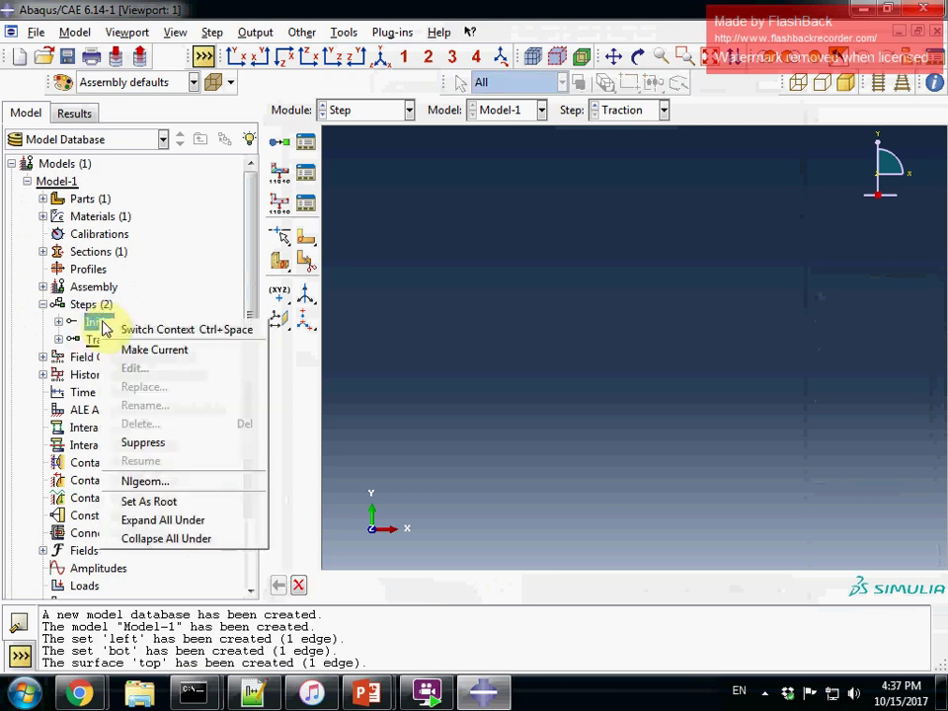
{"action": "left_click", "coordinate": [177, 351]}
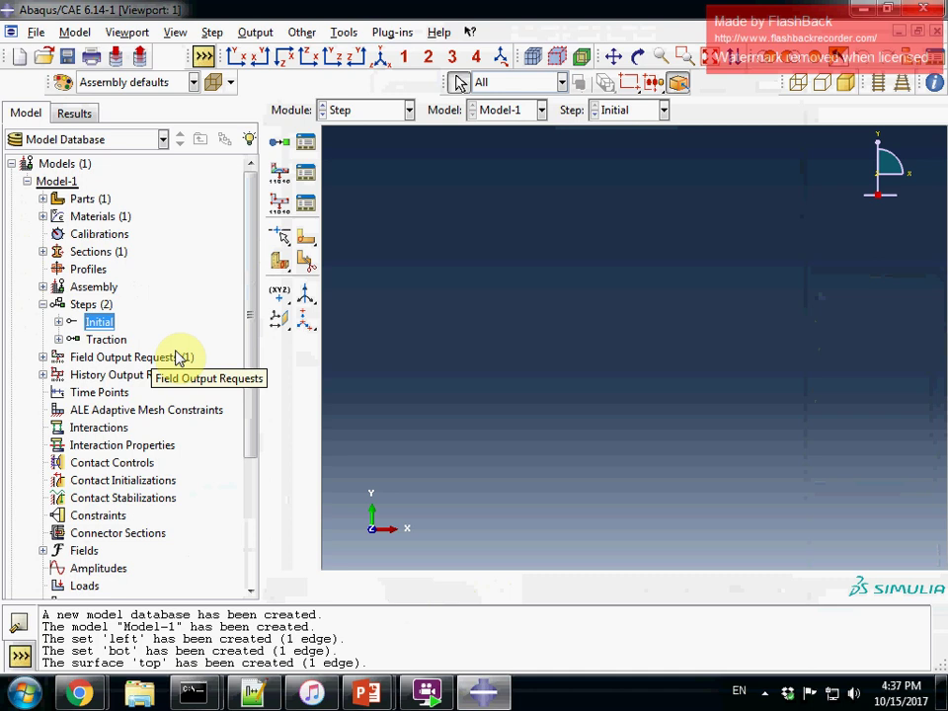
{"action": "left_click", "coordinate": [43, 287]}
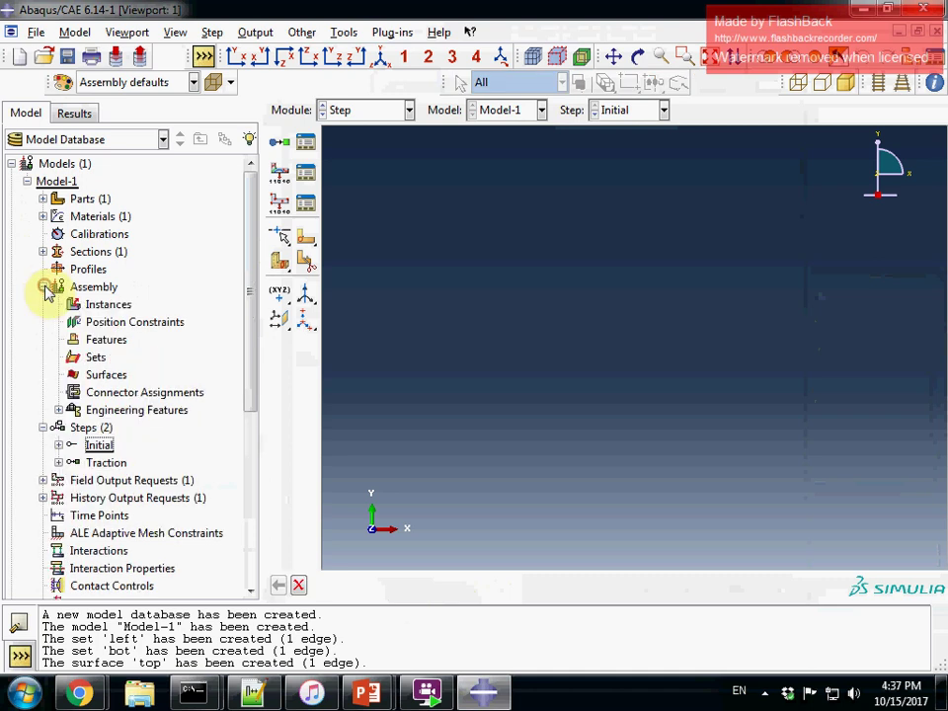
{"action": "double_click", "coordinate": [107, 306]}
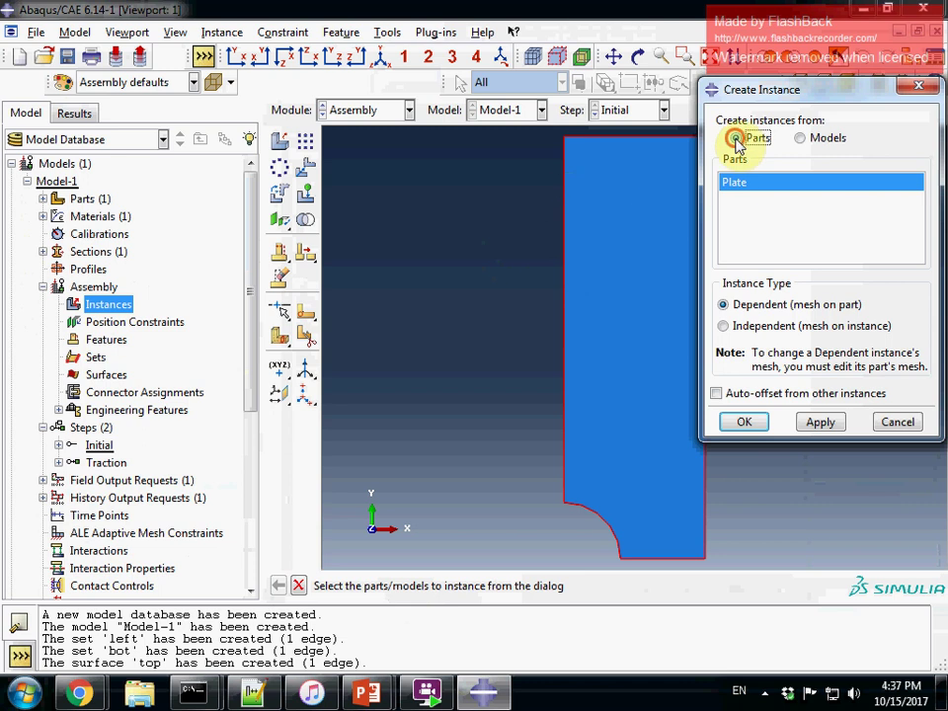
{"action": "left_click", "coordinate": [751, 306]}
{"action": "left_click", "coordinate": [760, 424]}
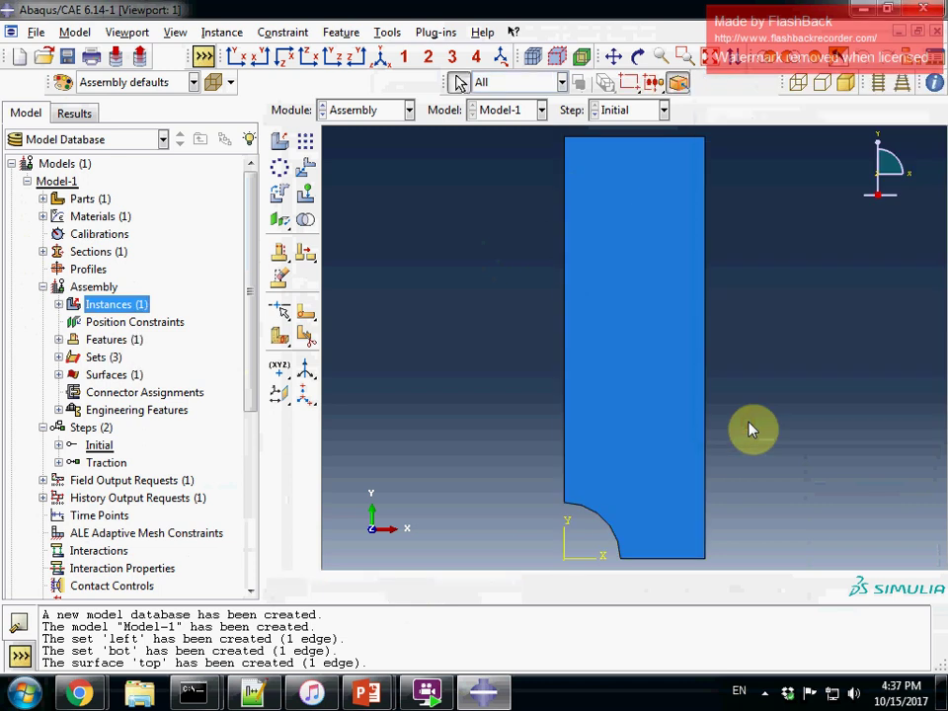
{"action": "left_click", "coordinate": [59, 304]}
- Start a mechanical Symmetry/Antisymmetry/Encastre boundary condition named SymLeft in the Initial step
{"action": "scroll", "coordinate": [99, 354], "scroll_direction": "down", "scroll_amount": 1}
{"action": "scroll", "coordinate": [104, 353], "scroll_direction": "down", "scroll_amount": 2}
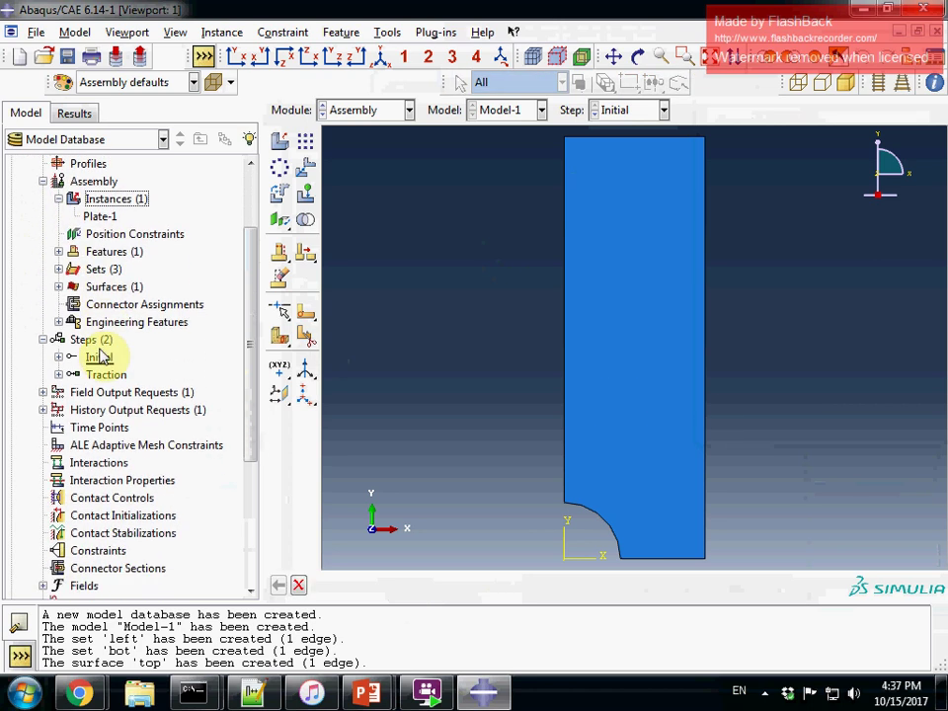
{"action": "scroll", "coordinate": [103, 358], "scroll_direction": "down", "scroll_amount": 1}
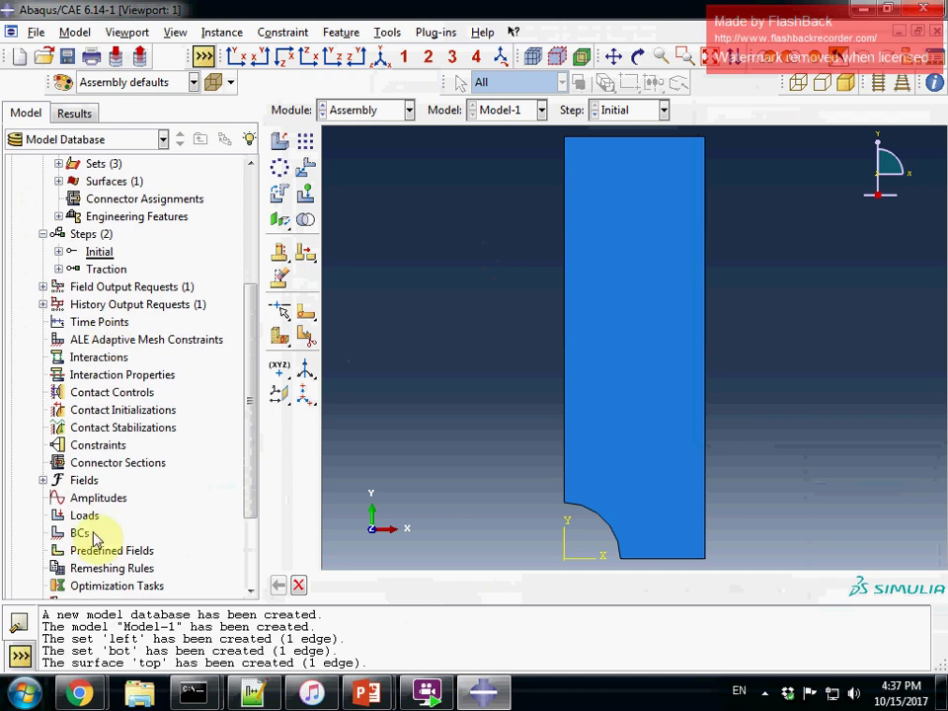
{"action": "left_click", "coordinate": [79, 533]}
{"action": "double_click", "coordinate": [79, 533]}
{"action": "left_click", "coordinate": [461, 207]}
{"action": "left_click", "coordinate": [434, 232]}
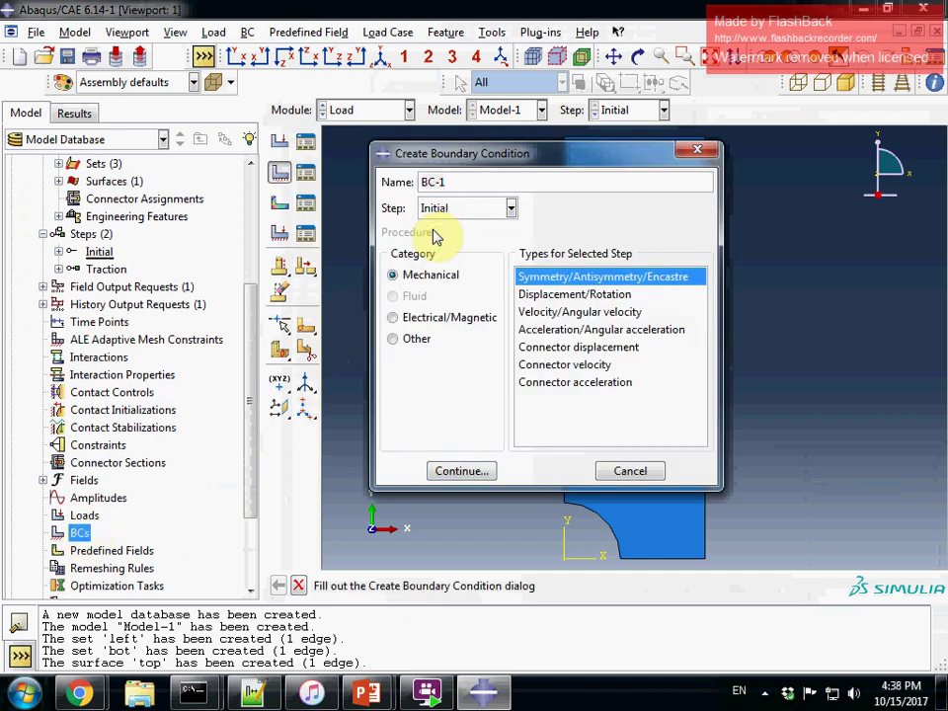
{"action": "double_click", "coordinate": [455, 183]}
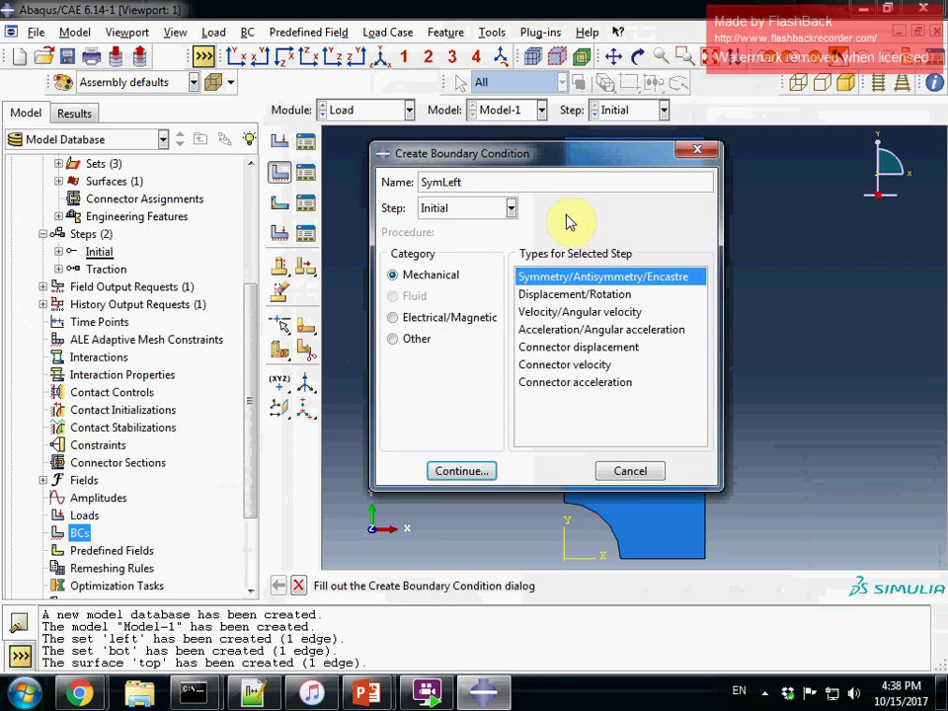
{"action": "left_click", "coordinate": [465, 471]}
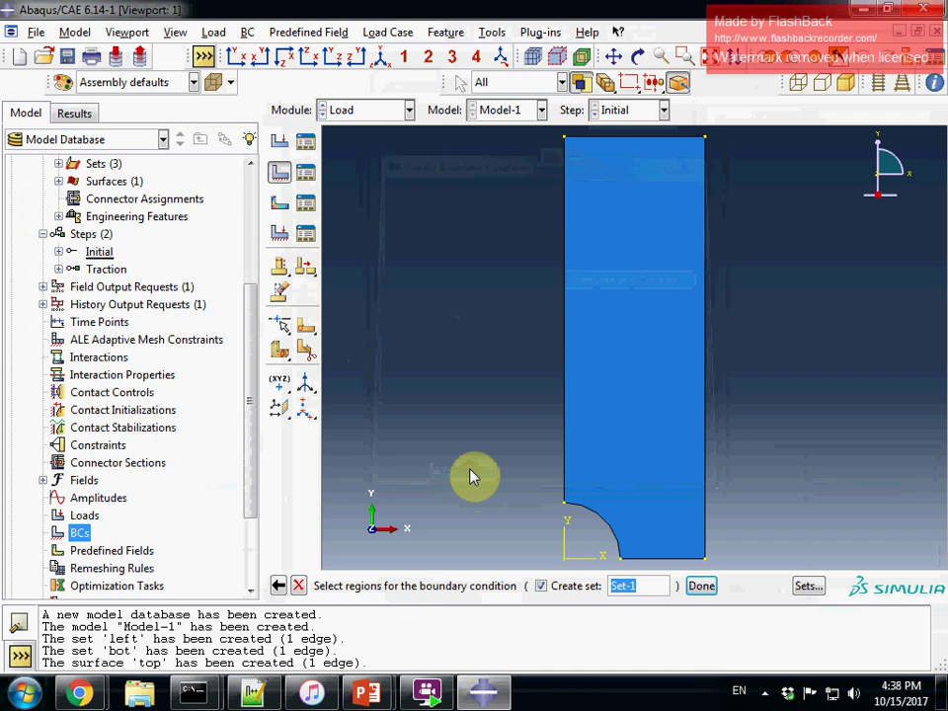
- Apply SymLeft to the set Plate-1.left as XSYMM, with selections highlighted in the viewport
{"action": "left_click", "coordinate": [808, 585]}
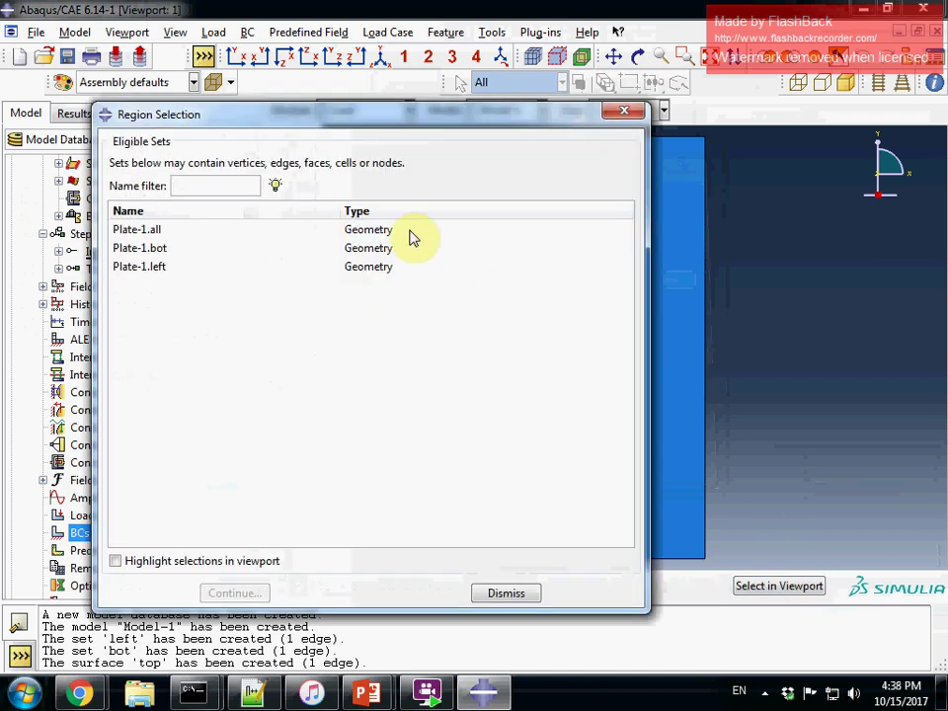
{"action": "left_click", "coordinate": [186, 266]}
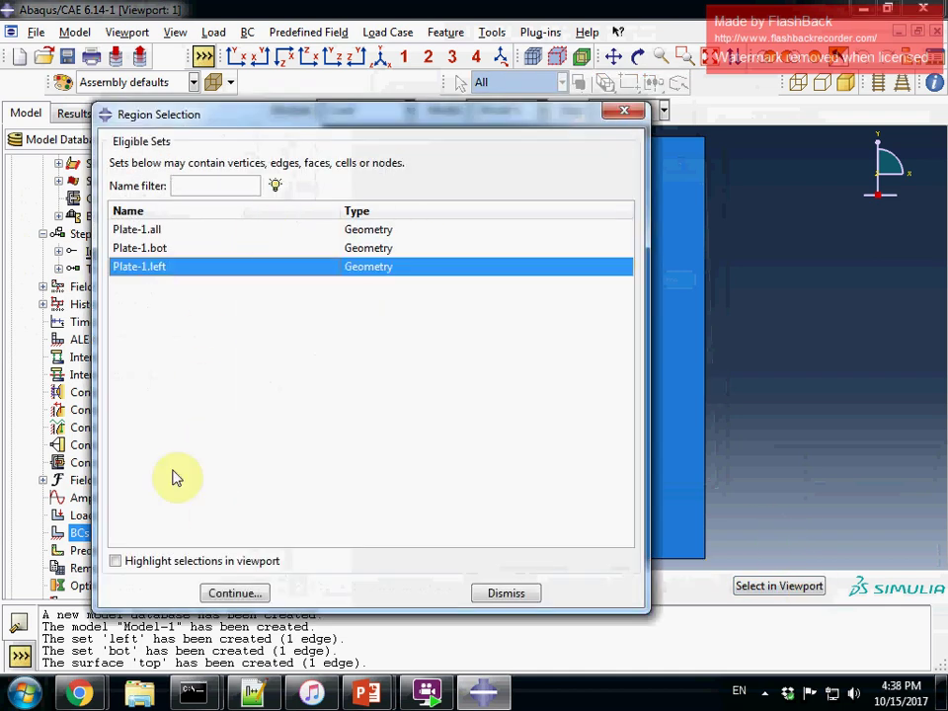
{"action": "left_click", "coordinate": [178, 559]}
{"action": "left_click_drag", "start_coordinate": [431, 123], "coordinate": [312, 122]}
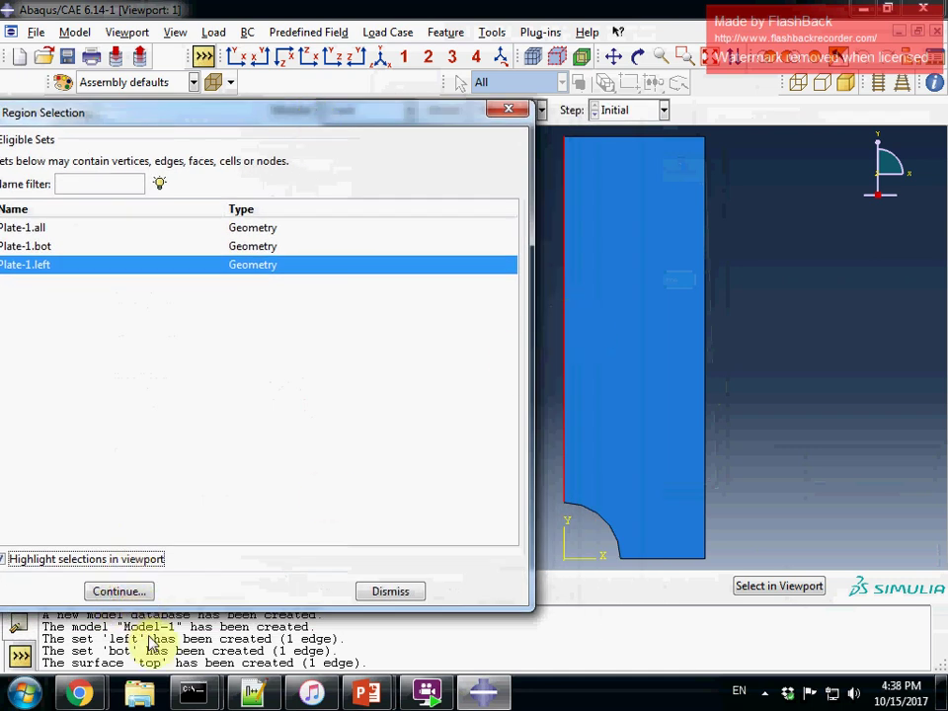
{"action": "left_click", "coordinate": [125, 592]}
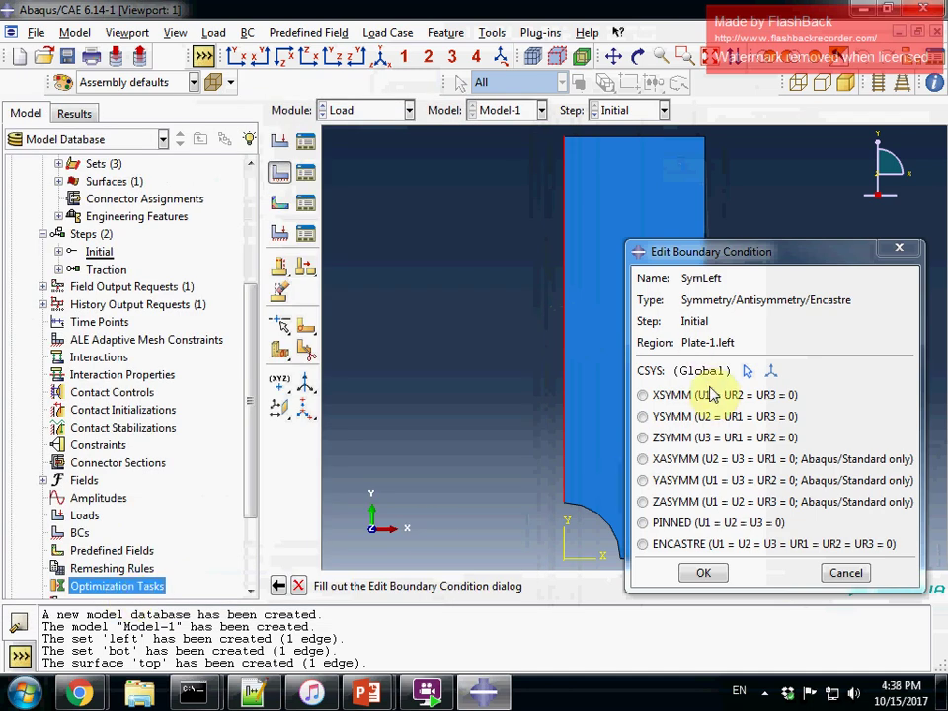
{"action": "left_click", "coordinate": [672, 392]}
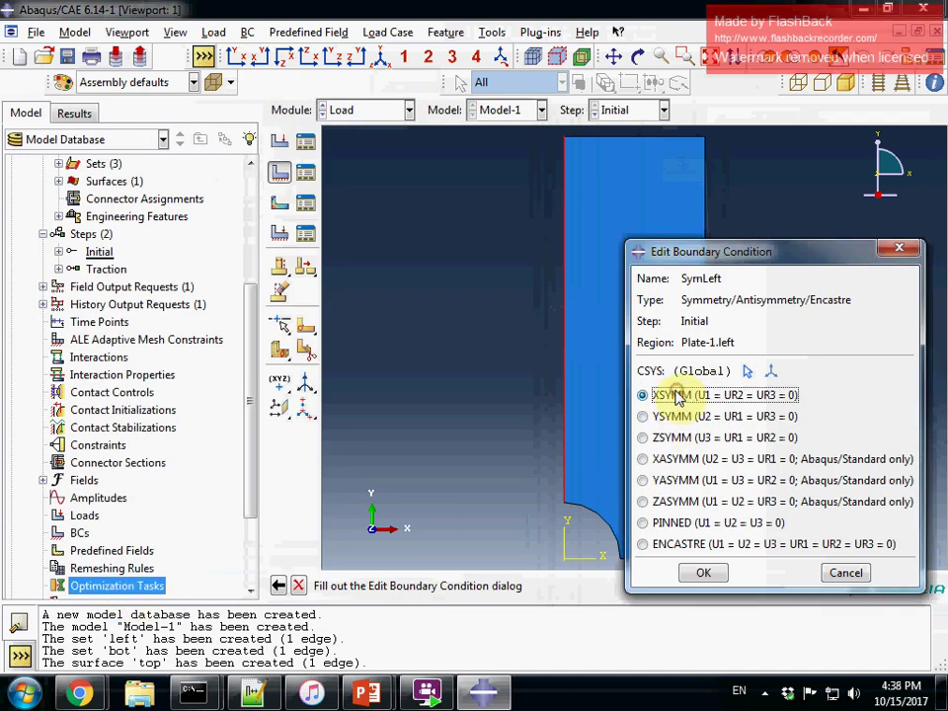
{"action": "left_click", "coordinate": [701, 573]}
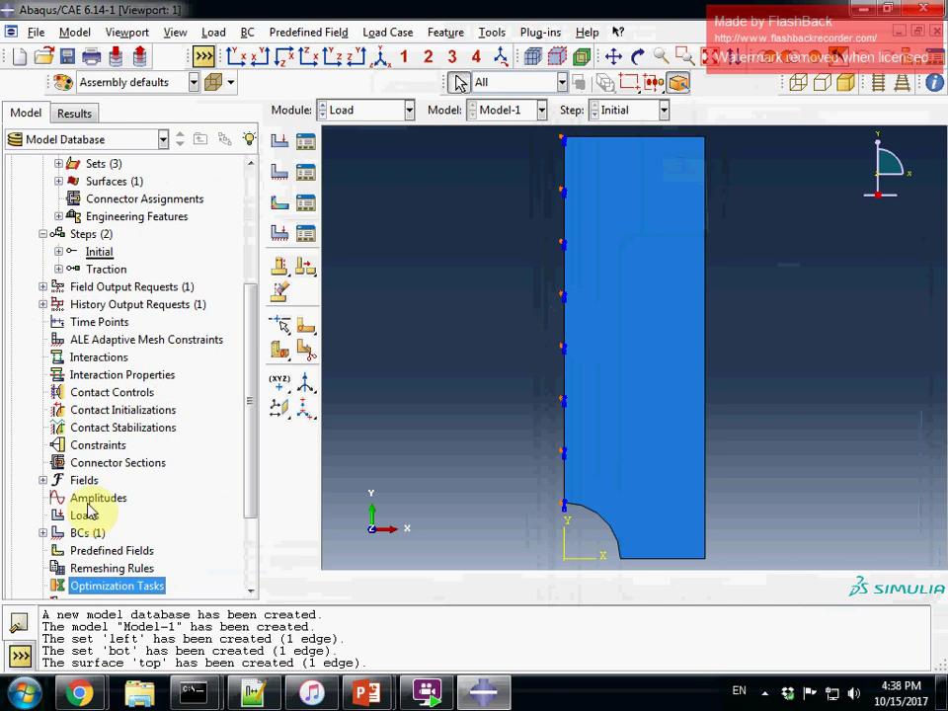
- Create a symmetry boundary condition named SymBot in the Initial step on the set Plate-1.bot, using YSYMM
{"action": "left_click", "coordinate": [44, 532]}
{"action": "double_click", "coordinate": [91, 533]}
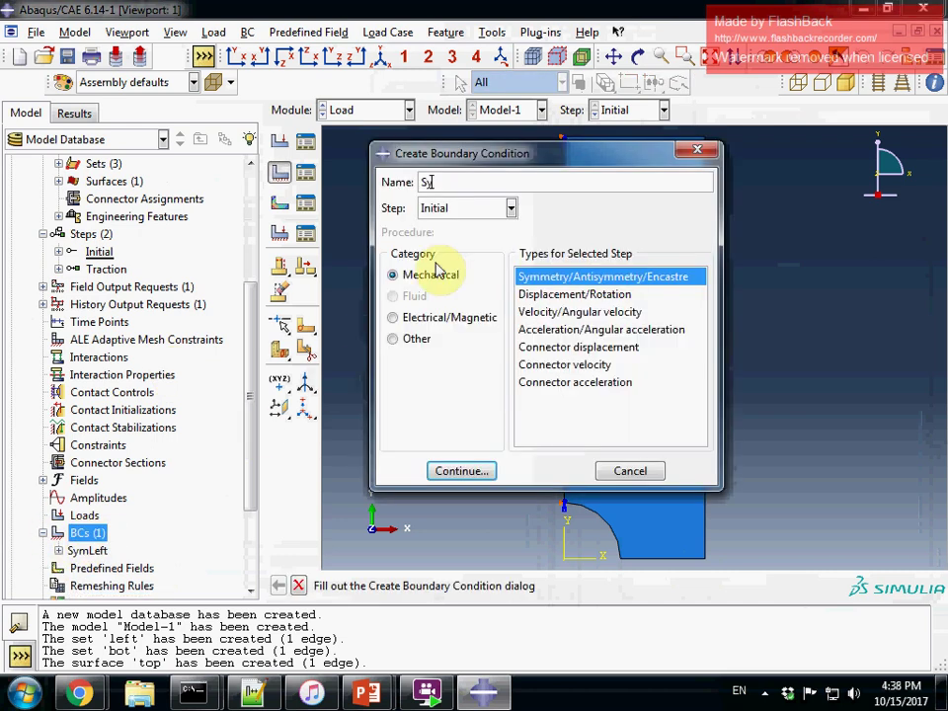
{"action": "left_click", "coordinate": [461, 470]}
{"action": "left_click_drag", "start_coordinate": [94, 119], "coordinate": [140, 105]}
{"action": "left_click", "coordinate": [79, 235]}
{"action": "left_click", "coordinate": [166, 577]}
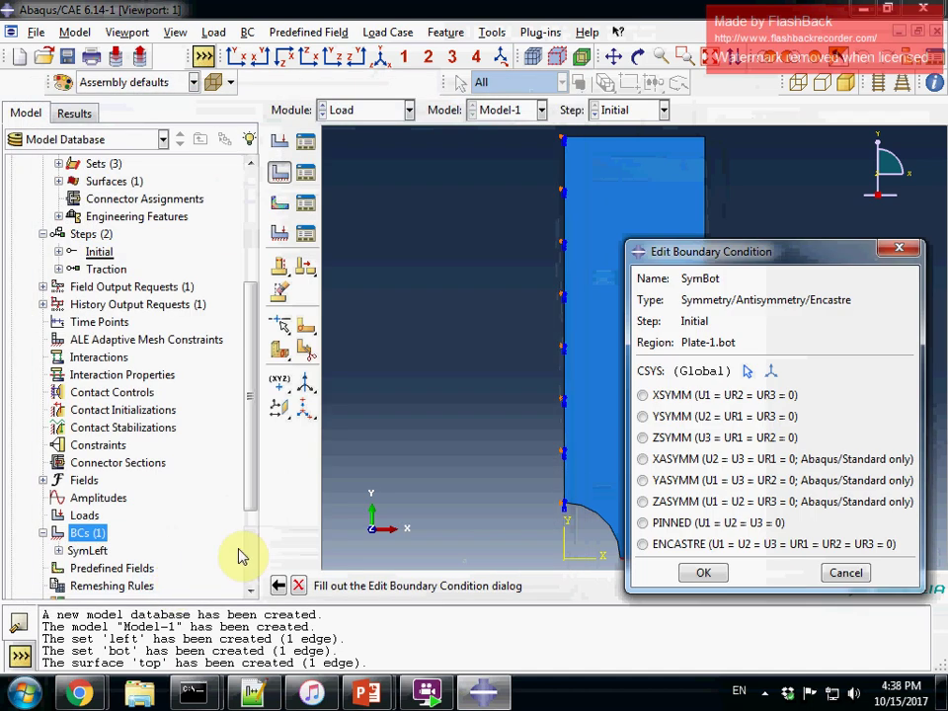
{"action": "left_click", "coordinate": [675, 419]}
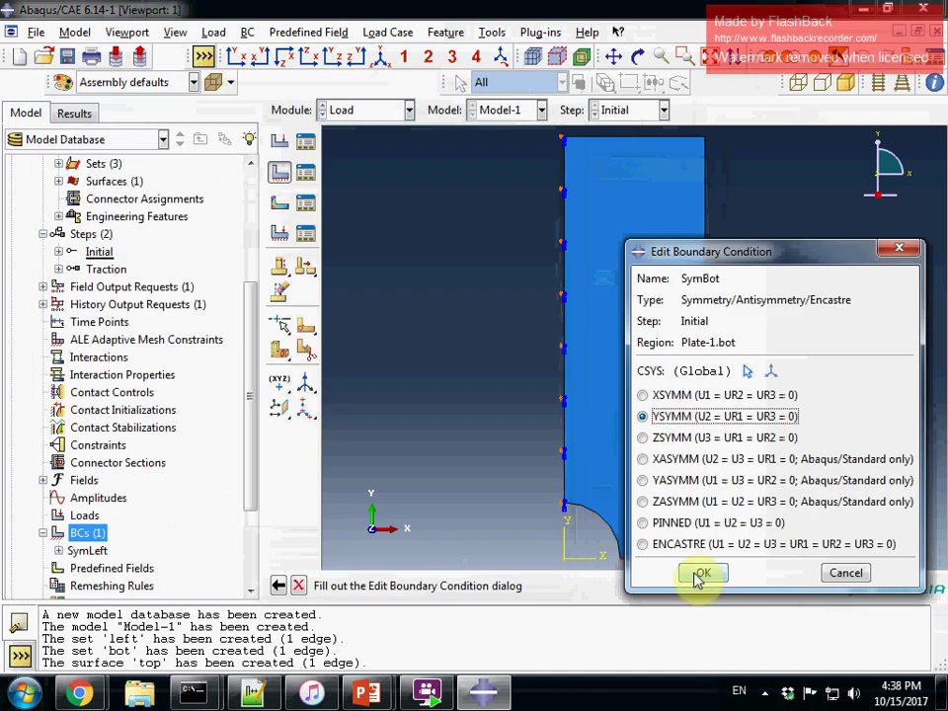
{"action": "left_click", "coordinate": [700, 572]}
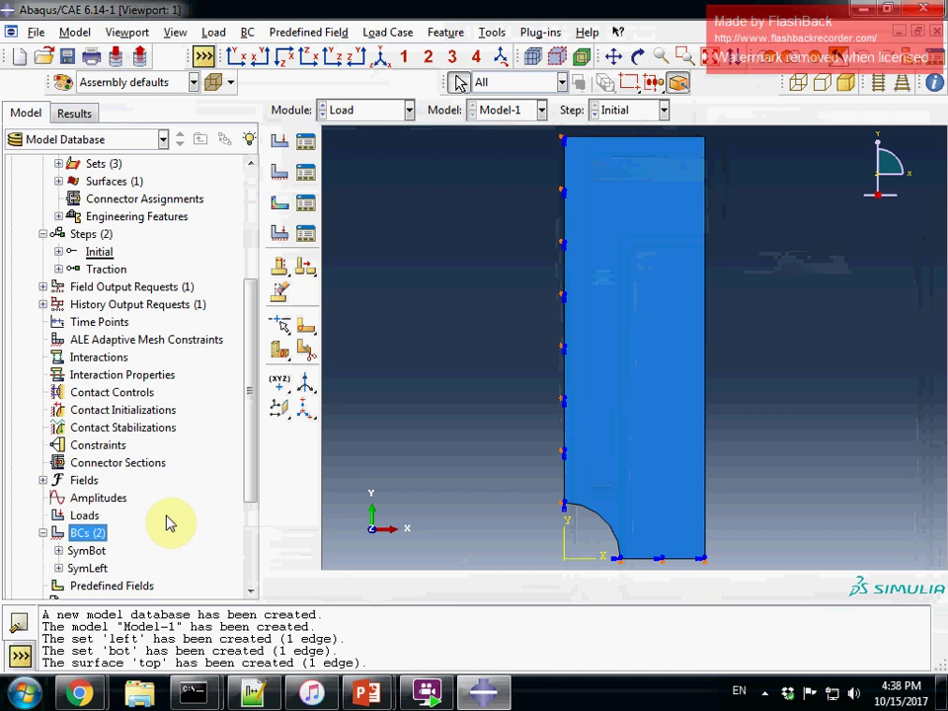
- Create a mechanical Surface traction load named Traction in the Traction step on the surface Plate-1.top
{"action": "double_click", "coordinate": [84, 514]}
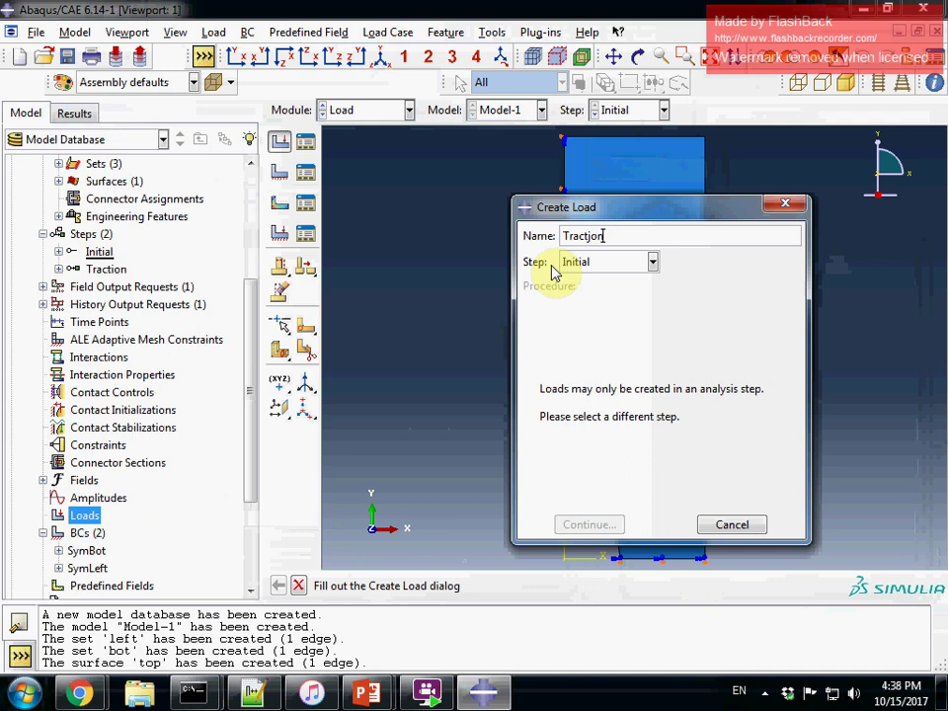
{"action": "left_click", "coordinate": [592, 261]}
{"action": "left_click", "coordinate": [607, 300]}
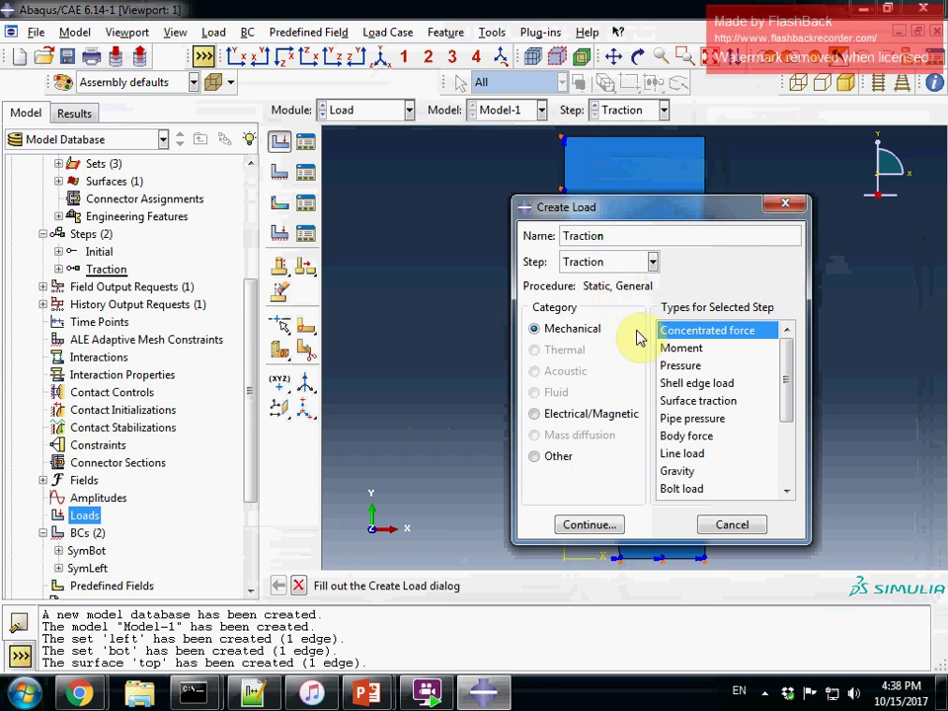
{"action": "left_click", "coordinate": [708, 402]}
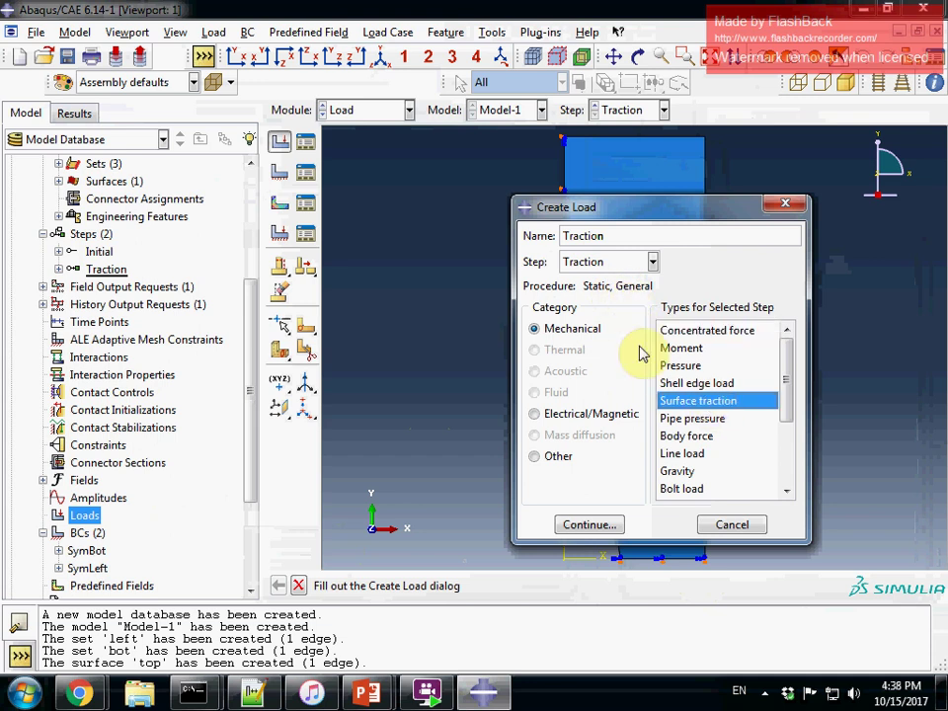
{"action": "left_click", "coordinate": [604, 524]}
{"action": "left_click", "coordinate": [74, 212]}
{"action": "left_click", "coordinate": [163, 575]}
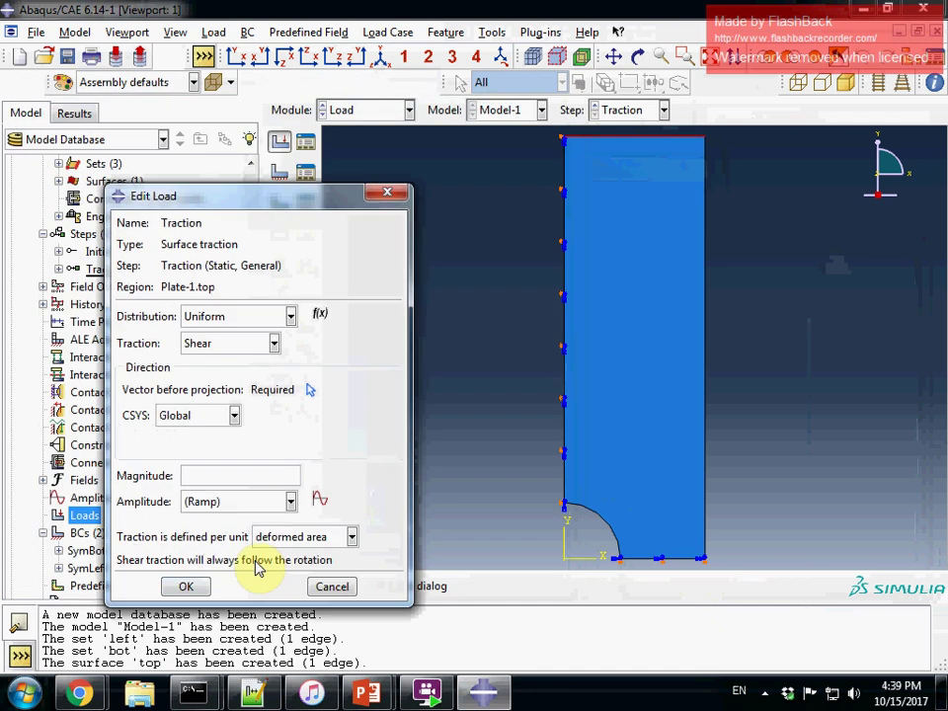
- Set the load's traction type to General with a magnitude of 100
{"action": "left_click", "coordinate": [248, 342]}
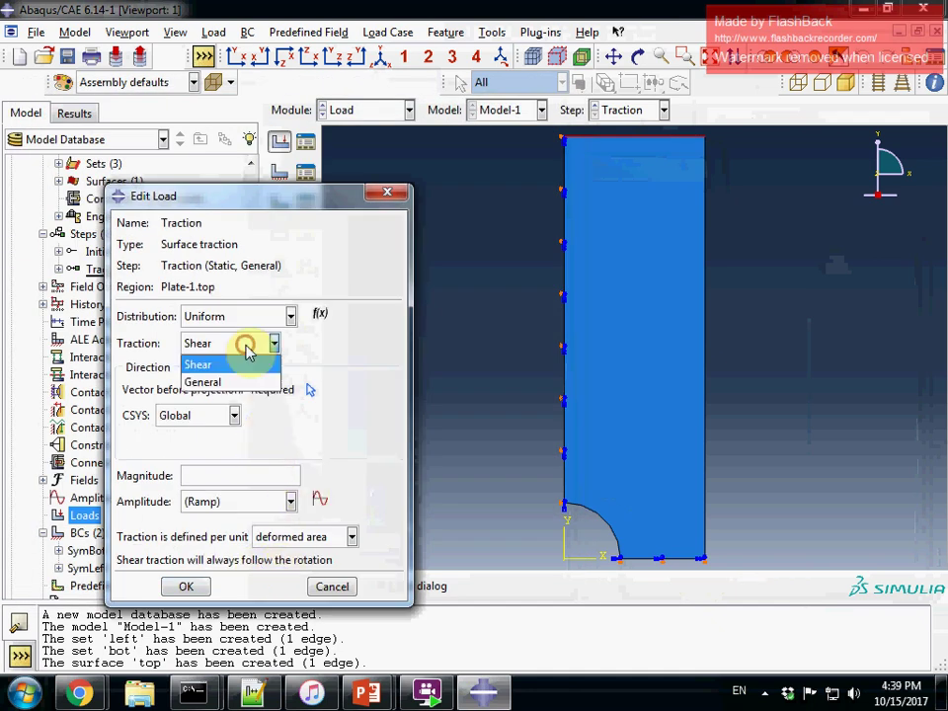
{"action": "left_click", "coordinate": [248, 383]}
{"action": "left_click", "coordinate": [239, 471]}
{"action": "type", "text": "100"}
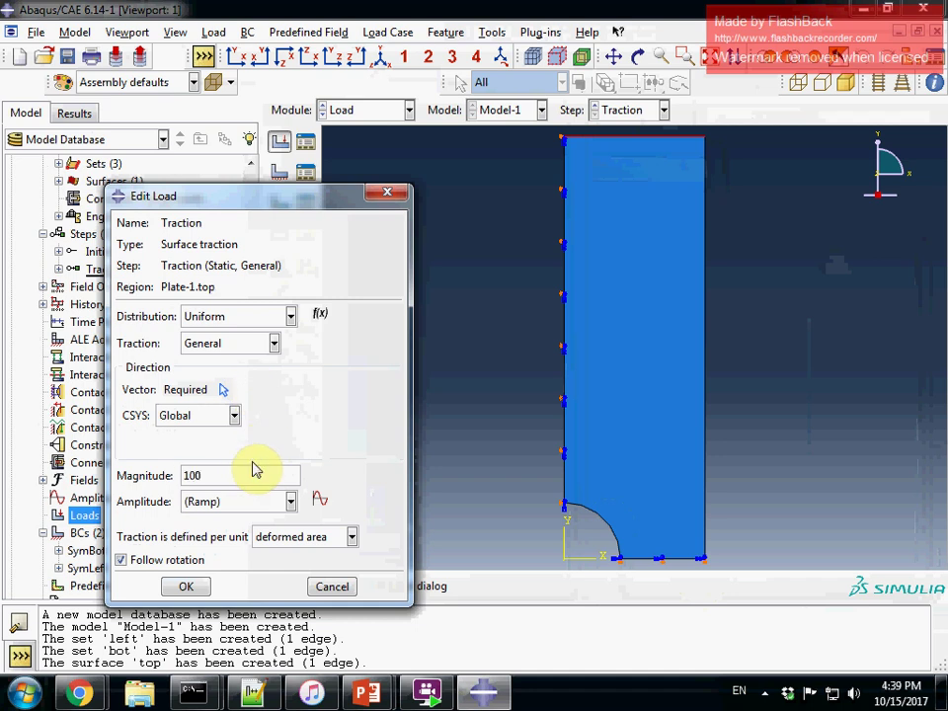
- Define the traction direction vector from 0.0,0.0 to 0.0,1 and accept the load
{"action": "left_click", "coordinate": [223, 390]}
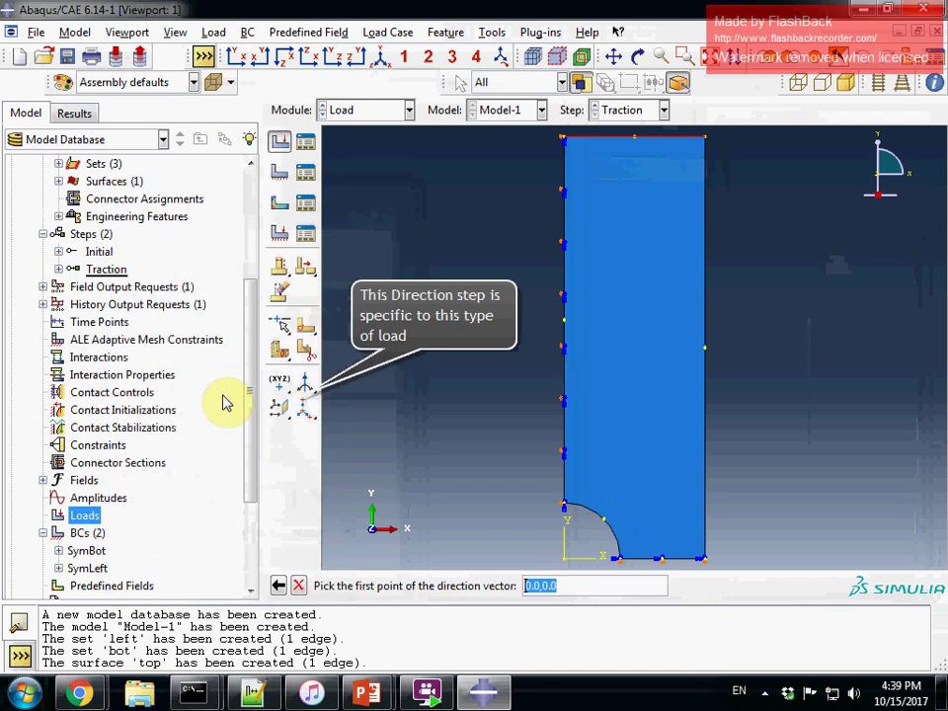
{"action": "left_click", "coordinate": [570, 586]}
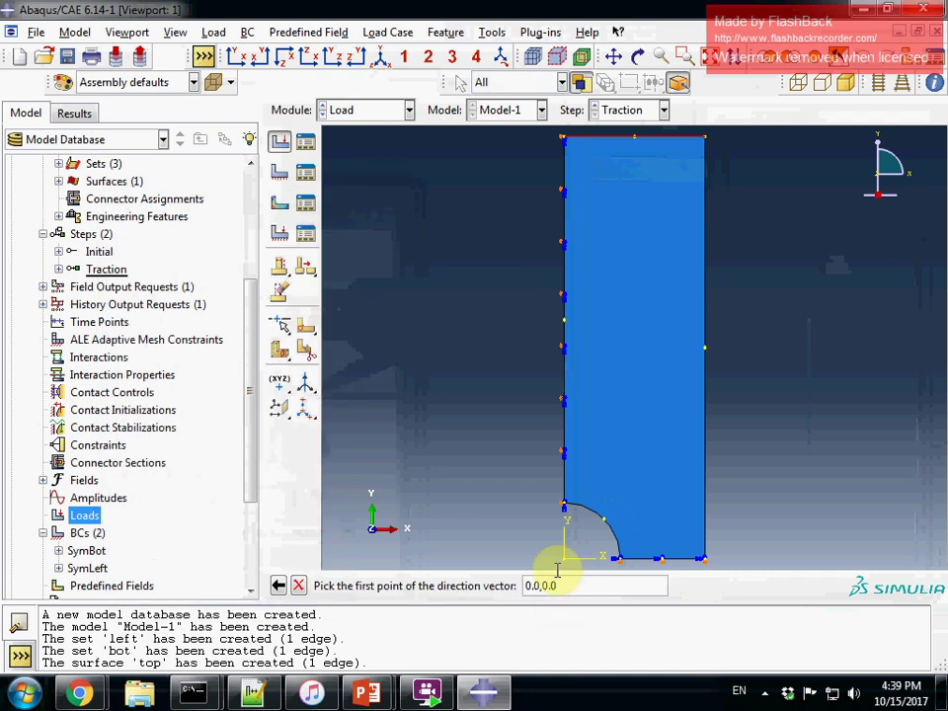
{"action": "key", "text": "Return"}
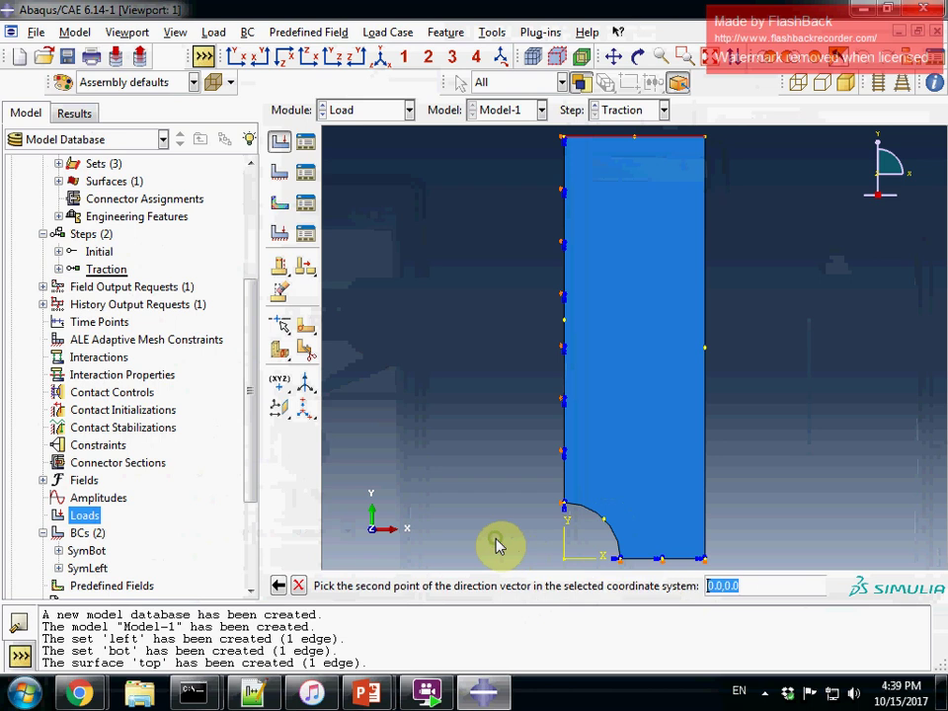
{"action": "left_click", "coordinate": [730, 586]}
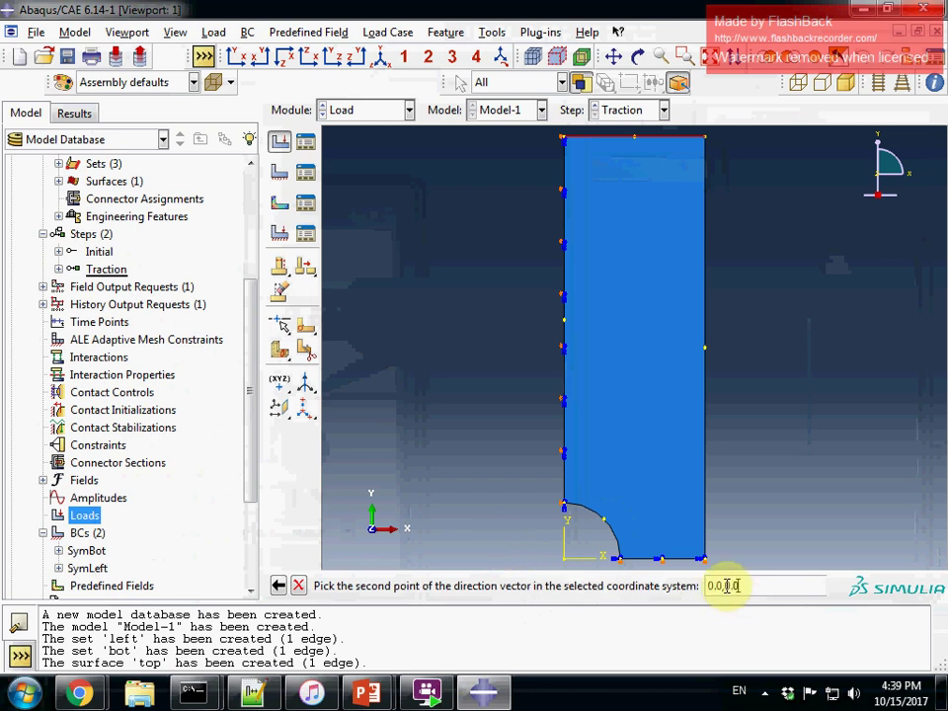
{"action": "double_click", "coordinate": [734, 585]}
{"action": "type", "text": "1"}
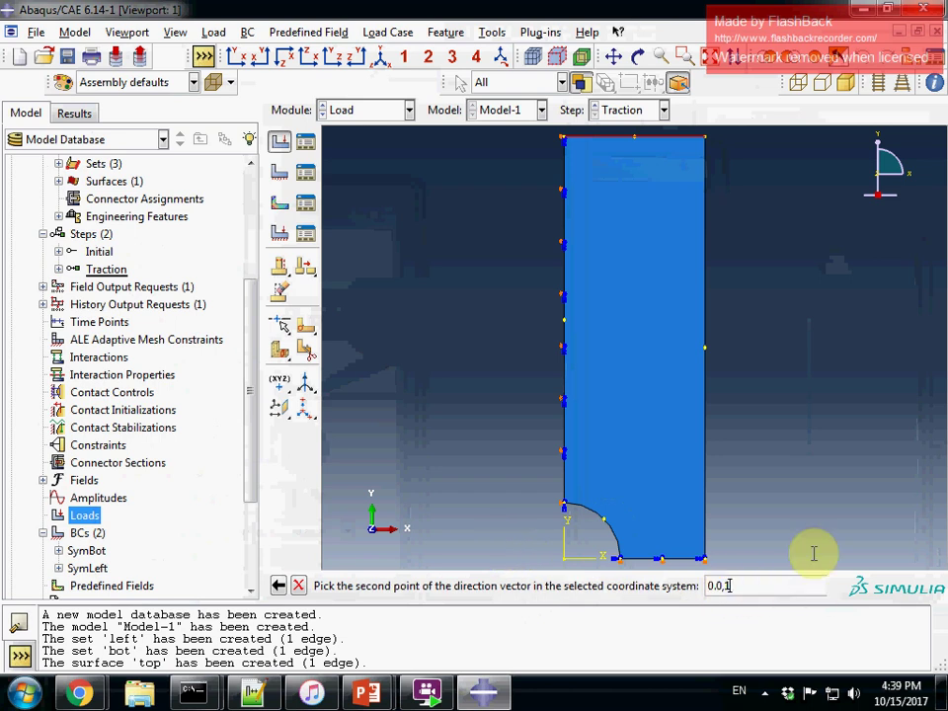
{"action": "key", "text": "Return"}
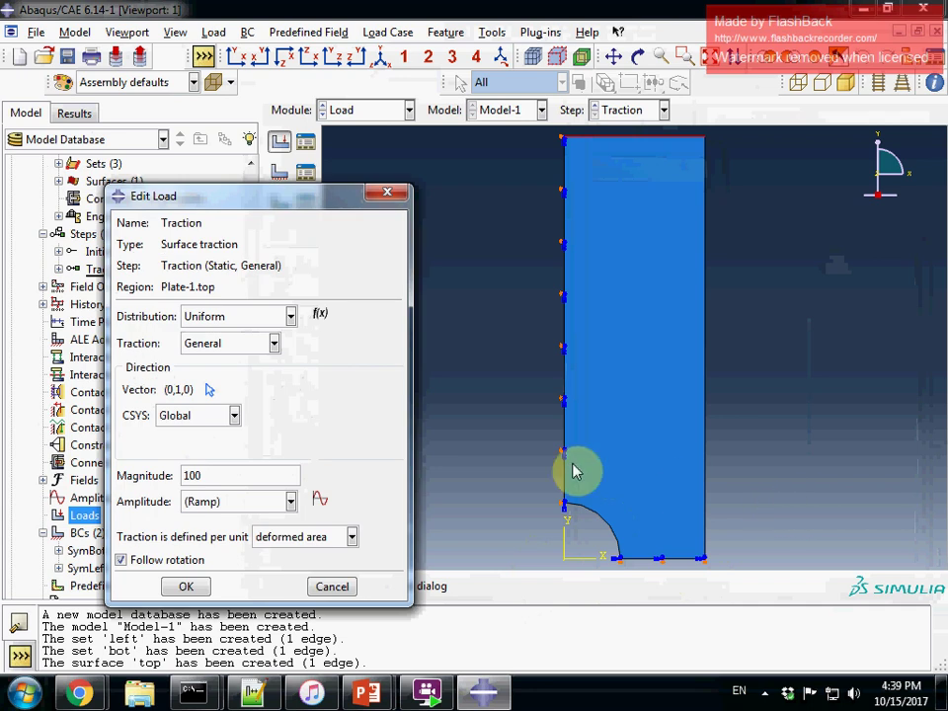
{"action": "left_click", "coordinate": [181, 586]}
{"action": "right_click_drag", "start_coordinate": [799, 385], "coordinate": [652, 387], "text": "ctrl+alt"}
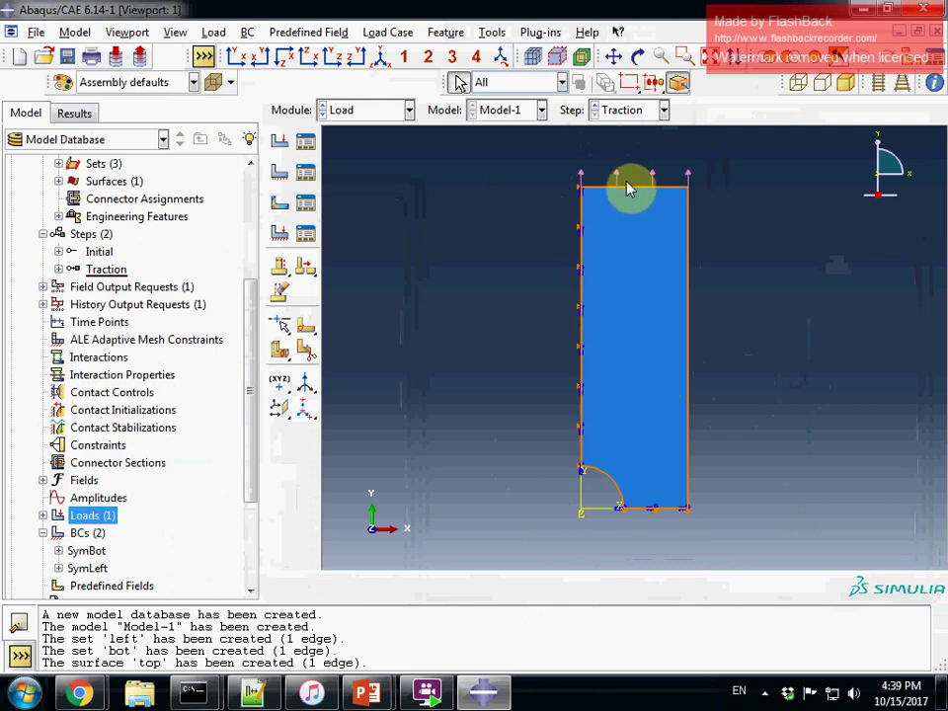
- Collapse the boundary conditions in the model tree and open the Plate part's empty mesh
{"action": "left_click", "coordinate": [42, 533]}
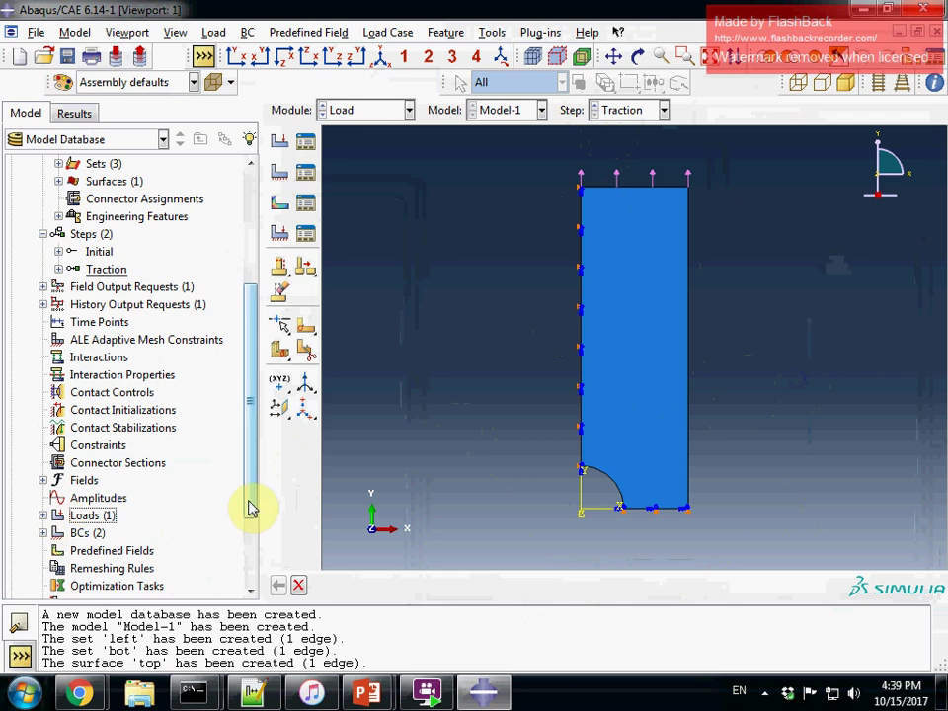
{"action": "left_click_drag", "start_coordinate": [250, 508], "coordinate": [205, 322]}
{"action": "left_click", "coordinate": [43, 199]}
{"action": "left_click", "coordinate": [117, 464]}
{"action": "double_click", "coordinate": [113, 464]}
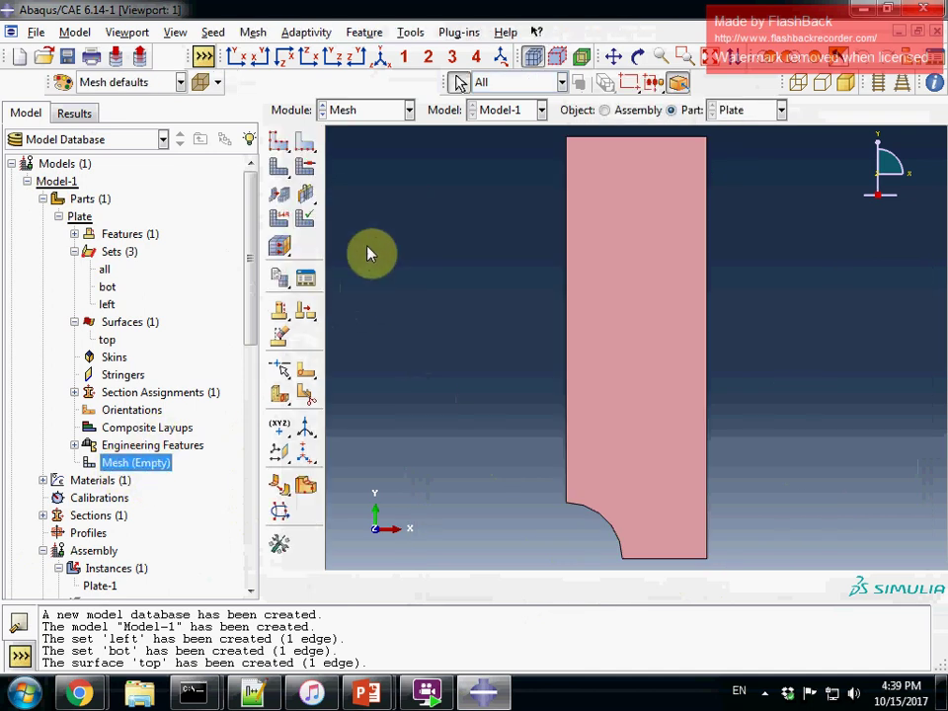
- Seed the Plate part with an approximate global size of 0.05 and generate its mesh
{"action": "left_click", "coordinate": [280, 146]}
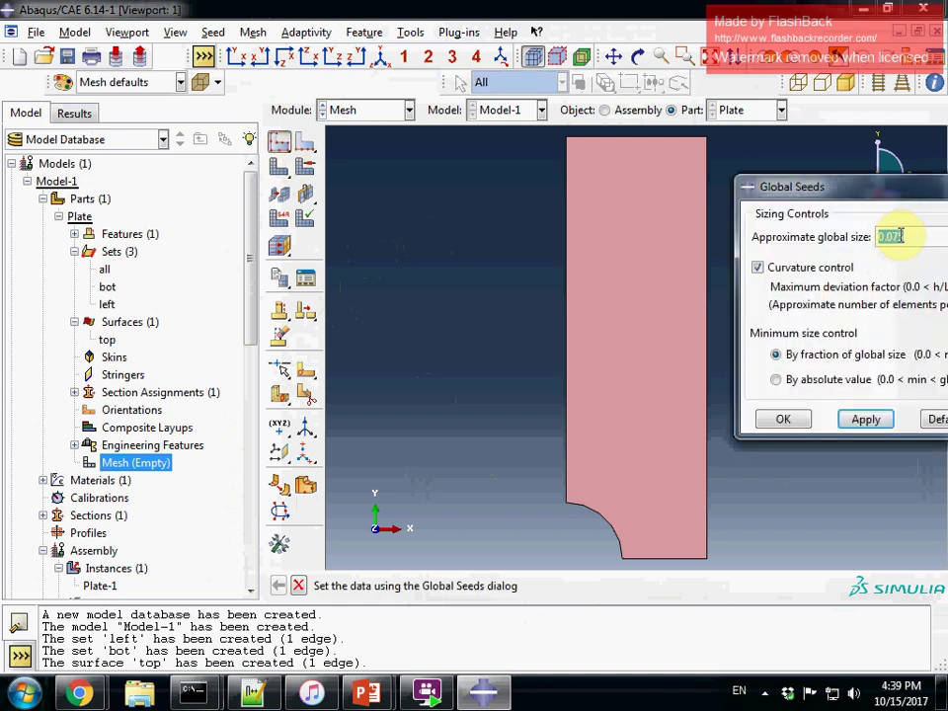
{"action": "left_click", "coordinate": [865, 420]}
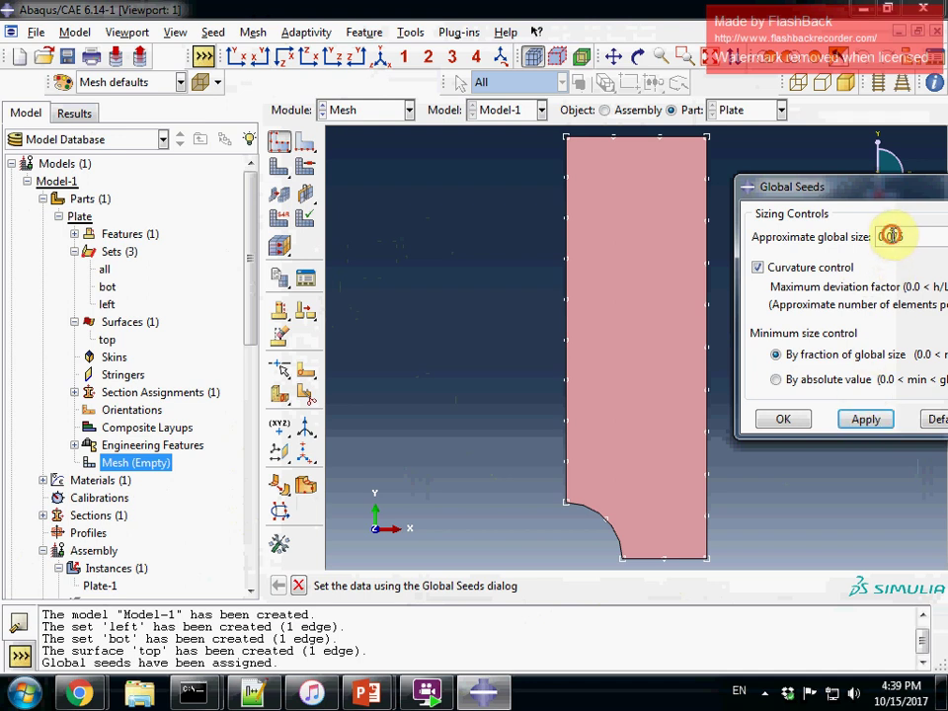
{"action": "type", "text": "5"}
{"action": "left_click", "coordinate": [861, 421]}
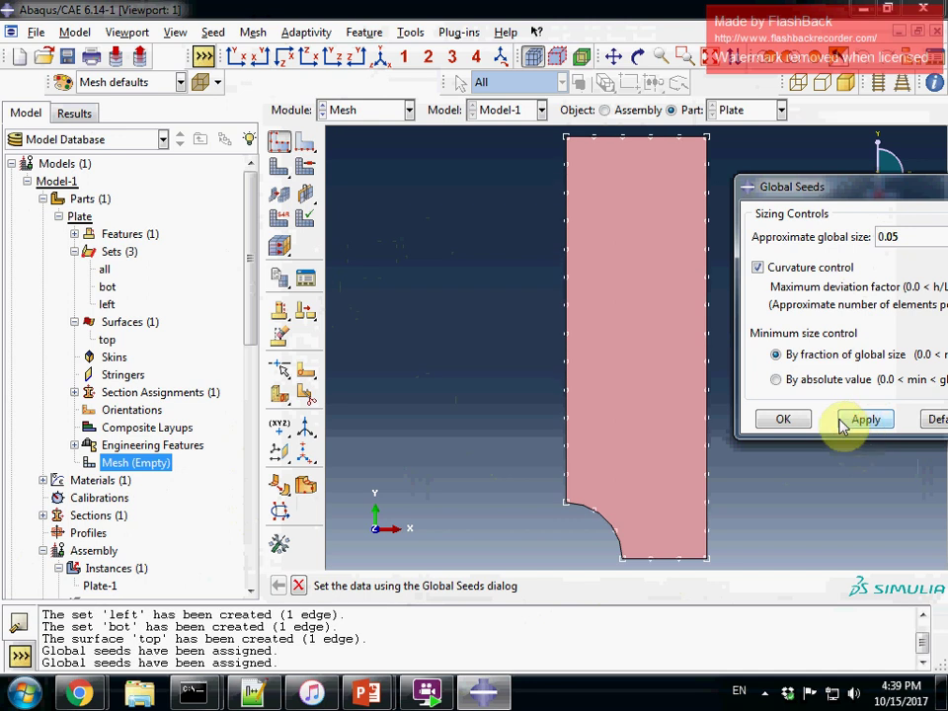
{"action": "left_click", "coordinate": [783, 418]}
{"action": "left_click", "coordinate": [280, 170]}
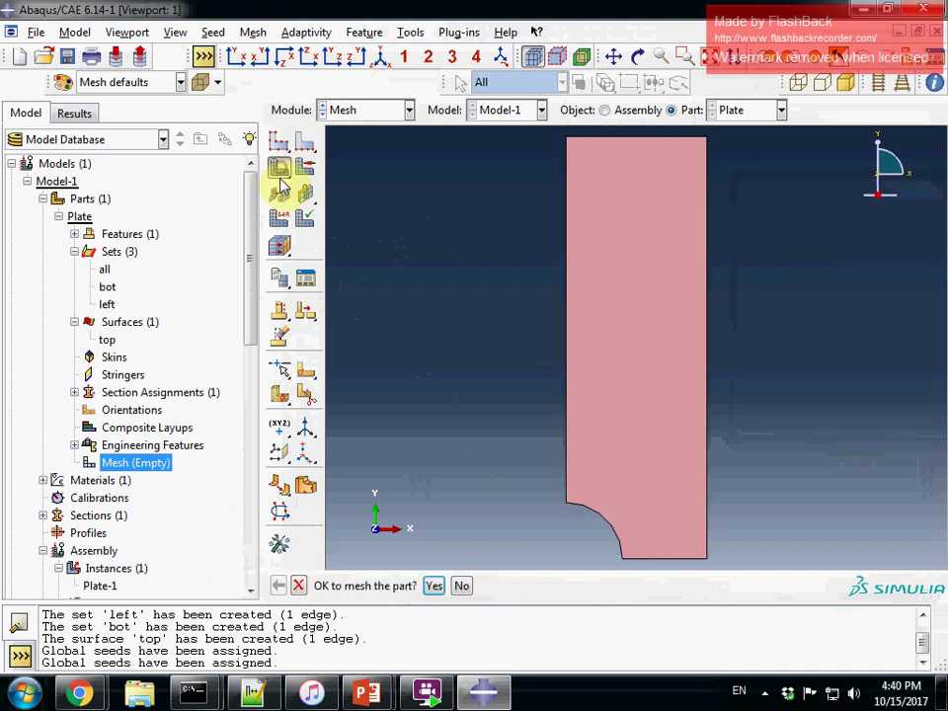
{"action": "left_click", "coordinate": [433, 585]}
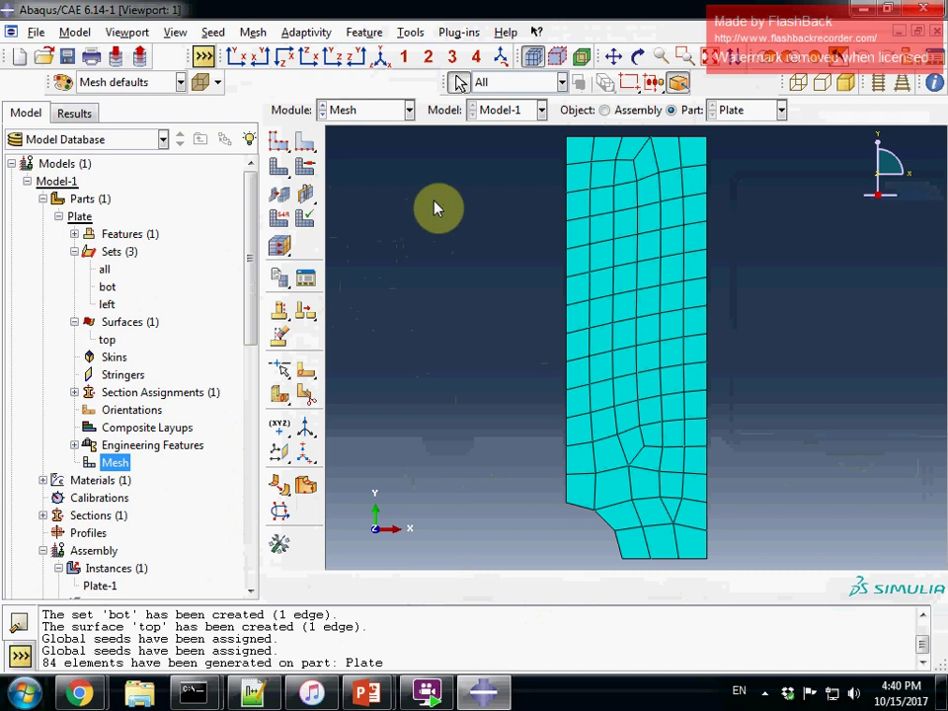
- Start assigning an element type to the plate's geometry set all
{"action": "left_click", "coordinate": [247, 39]}
{"action": "left_click", "coordinate": [266, 85]}
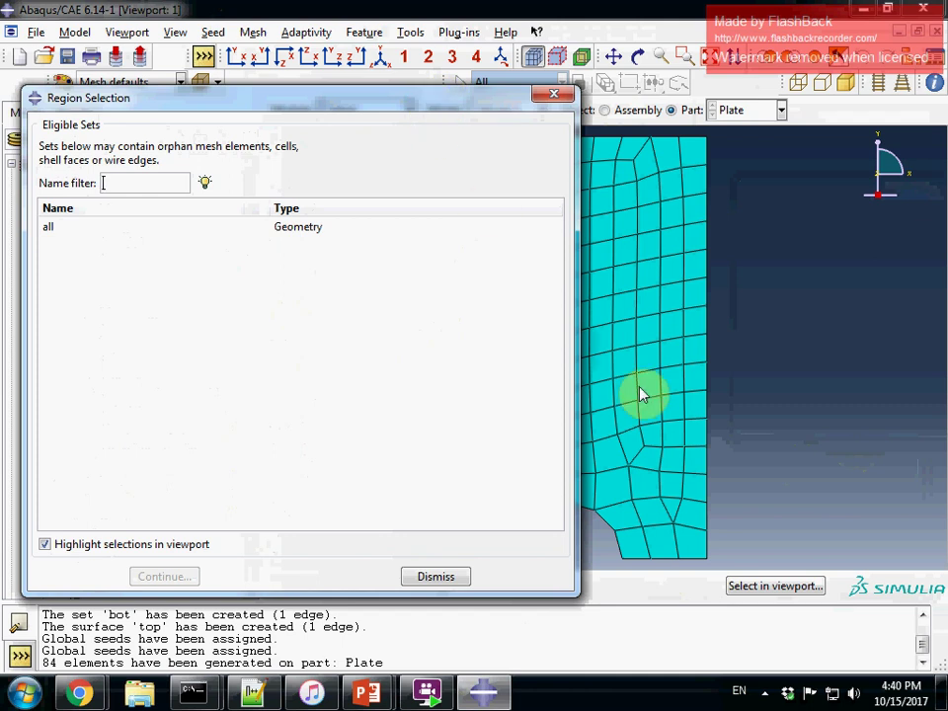
{"action": "left_click", "coordinate": [662, 373]}
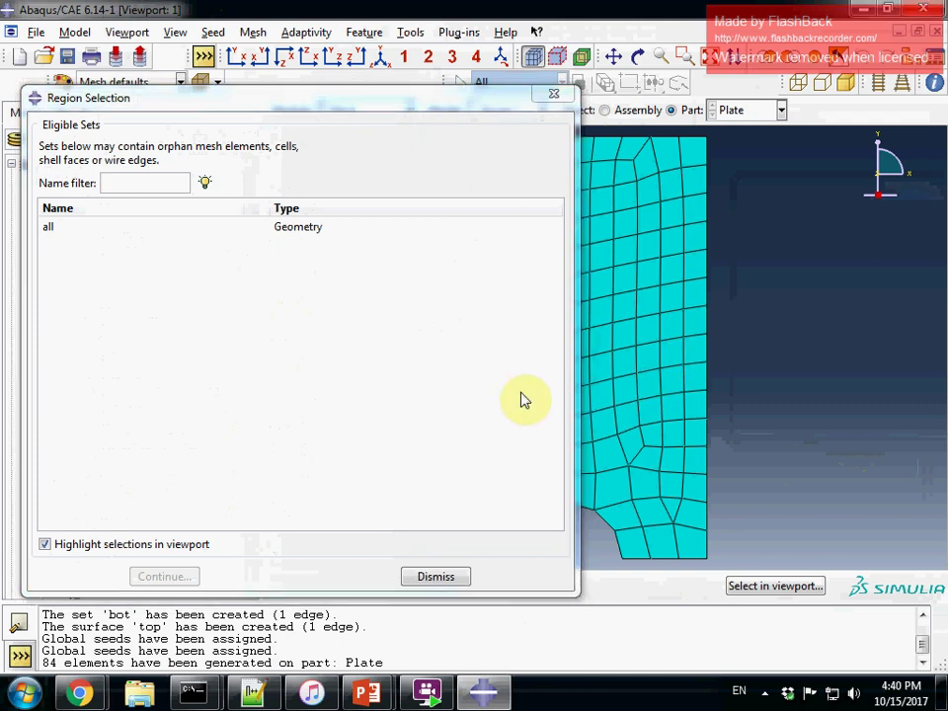
{"action": "left_click", "coordinate": [56, 229]}
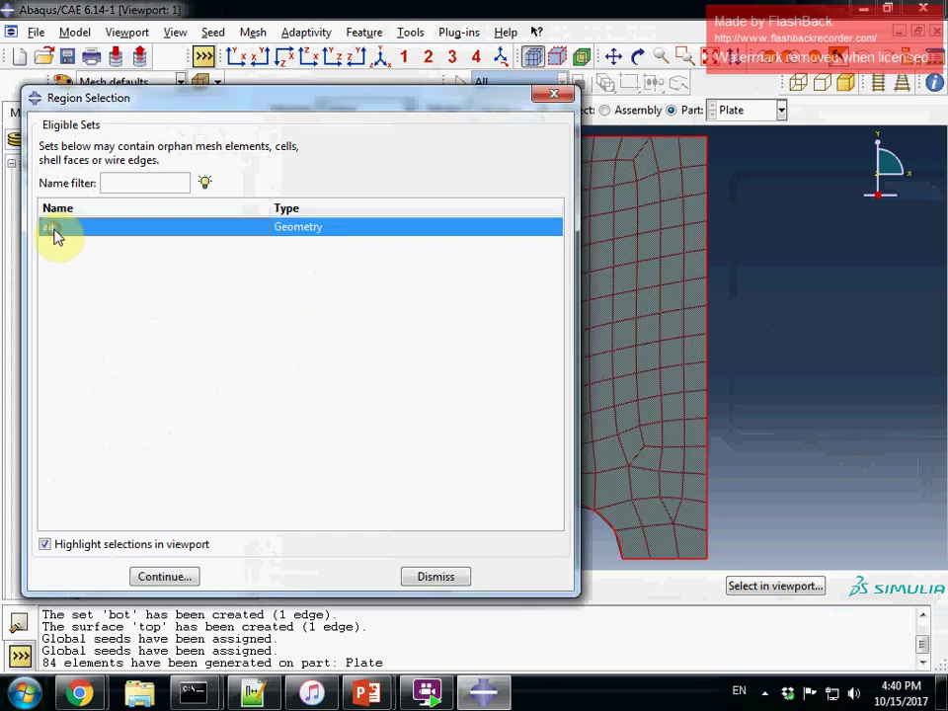
{"action": "left_click", "coordinate": [164, 575]}
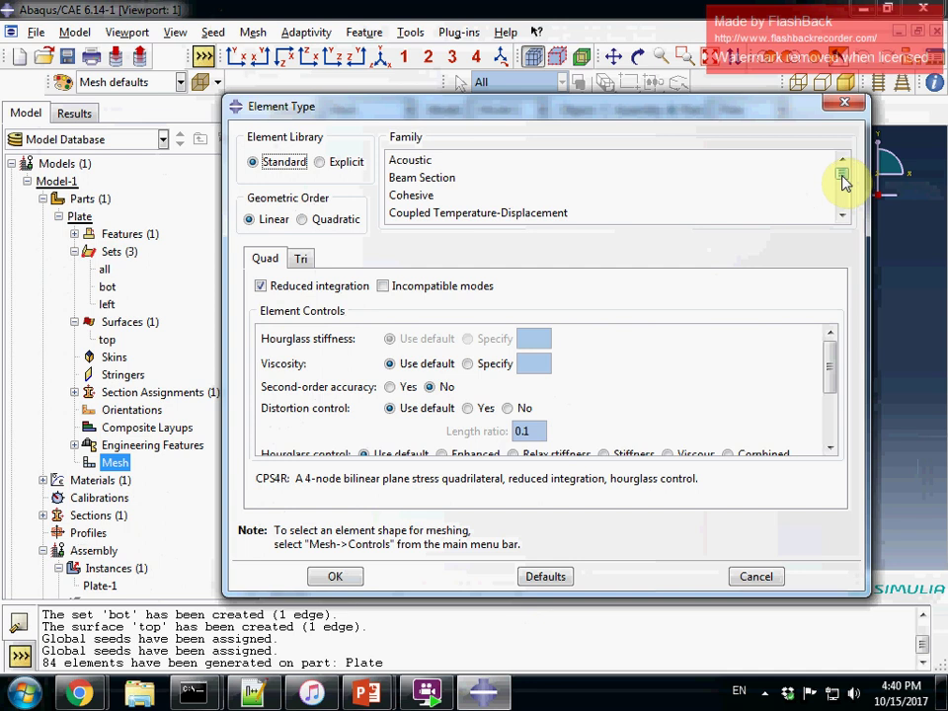
- Assign Standard linear Plane Stress quad elements without reduced integration and end the element type assignment
{"action": "left_click_drag", "start_coordinate": [844, 182], "coordinate": [841, 204]}
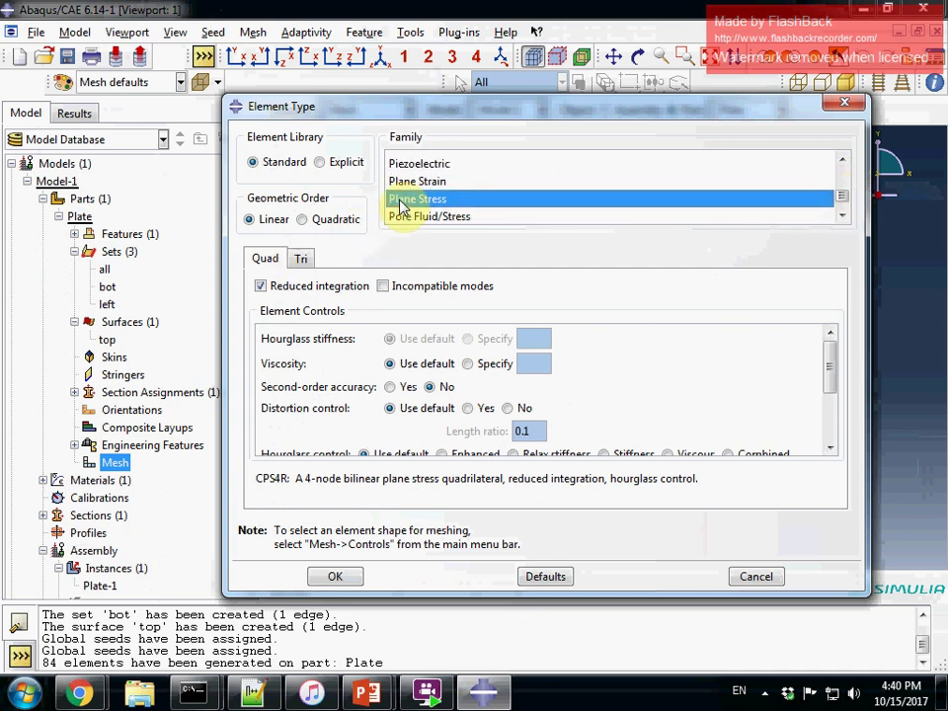
{"action": "left_click", "coordinate": [260, 287]}
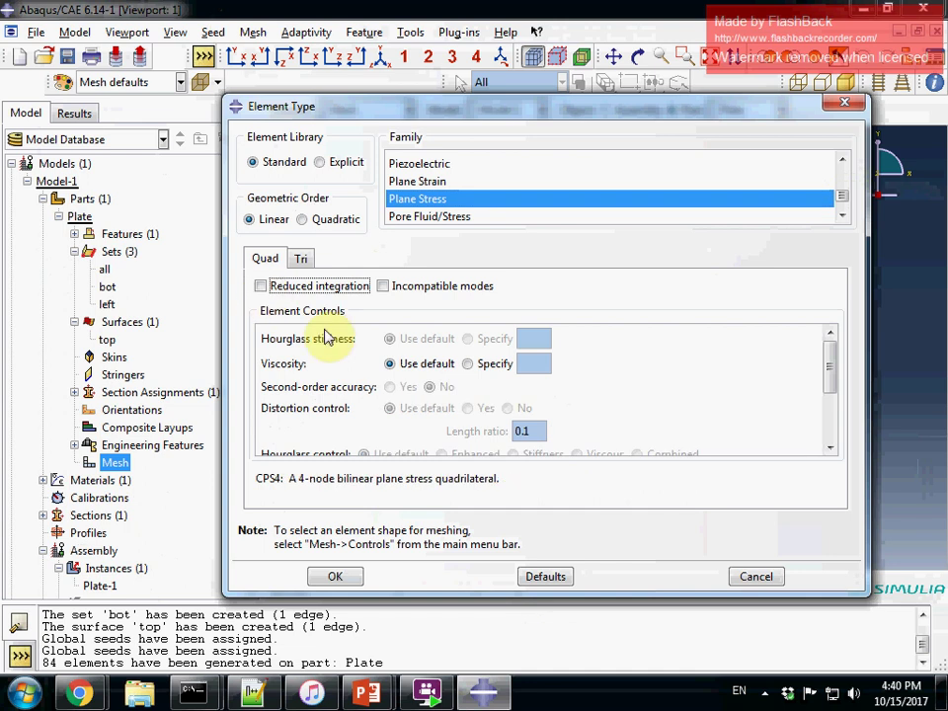
{"action": "left_click", "coordinate": [343, 576]}
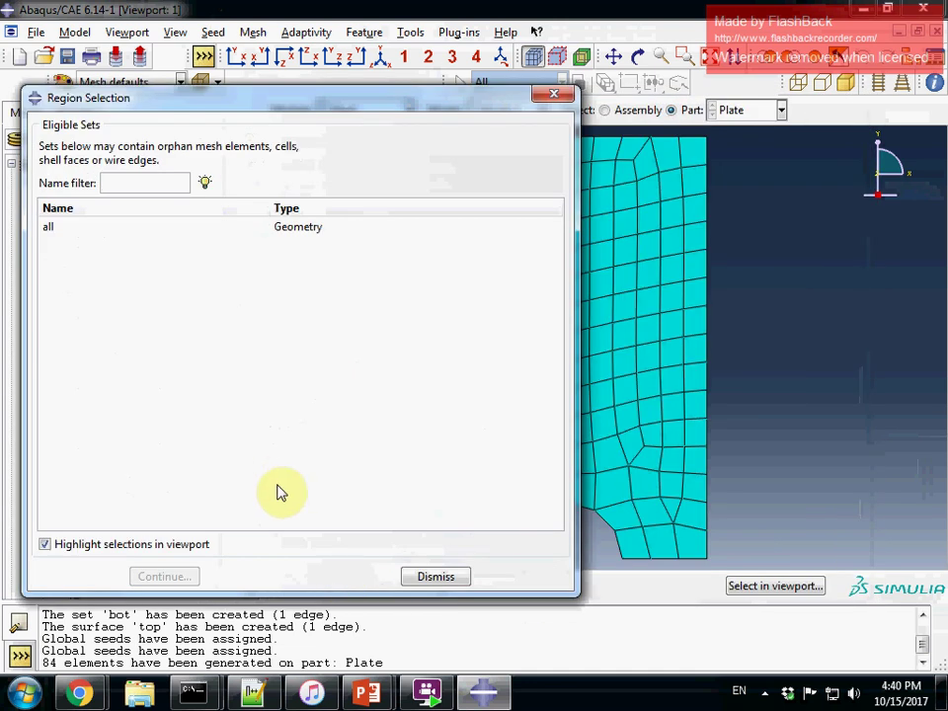
{"action": "left_click", "coordinate": [438, 578]}
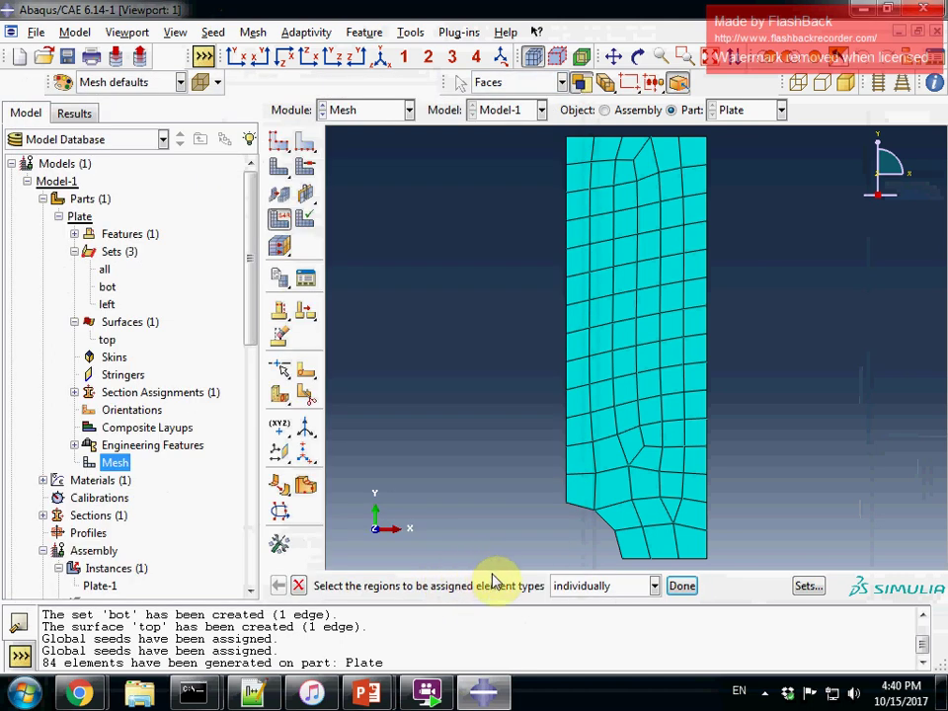
{"action": "left_click", "coordinate": [298, 588]}
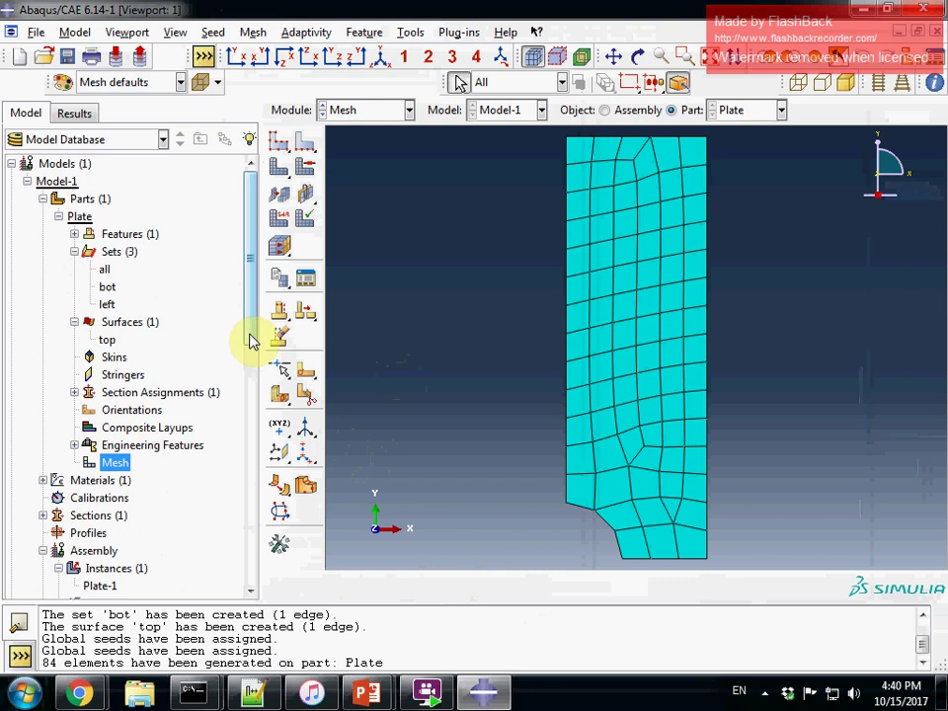
- Switch context to the assembly's instances to view the meshed plate in the assembly
{"action": "scroll", "coordinate": [250, 385], "scroll_direction": "down", "scroll_amount": 4}
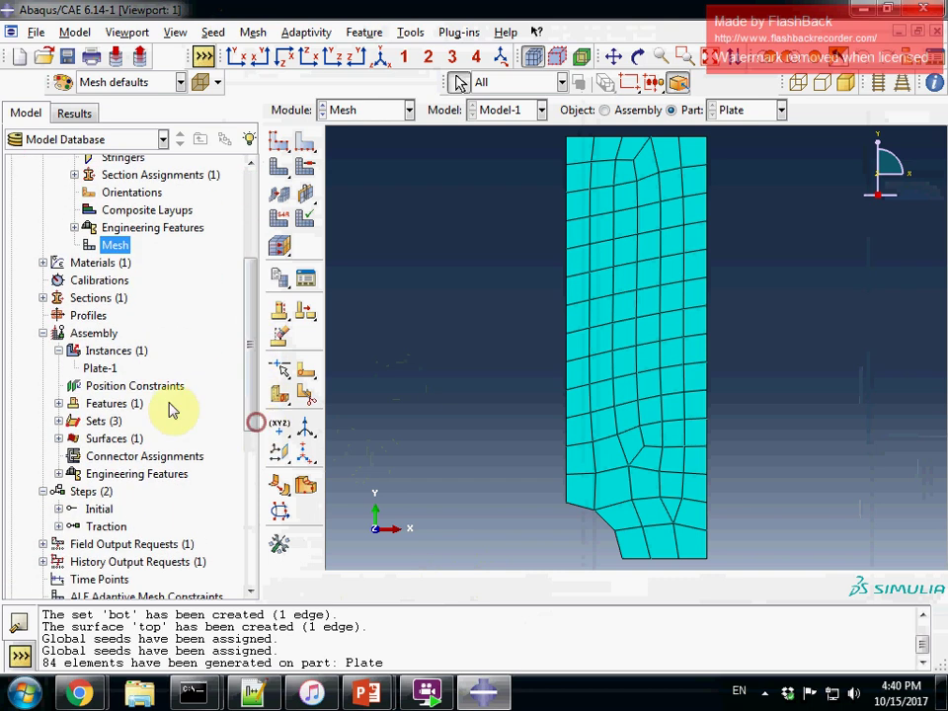
{"action": "right_click", "coordinate": [109, 370]}
{"action": "right_click", "coordinate": [114, 353]}
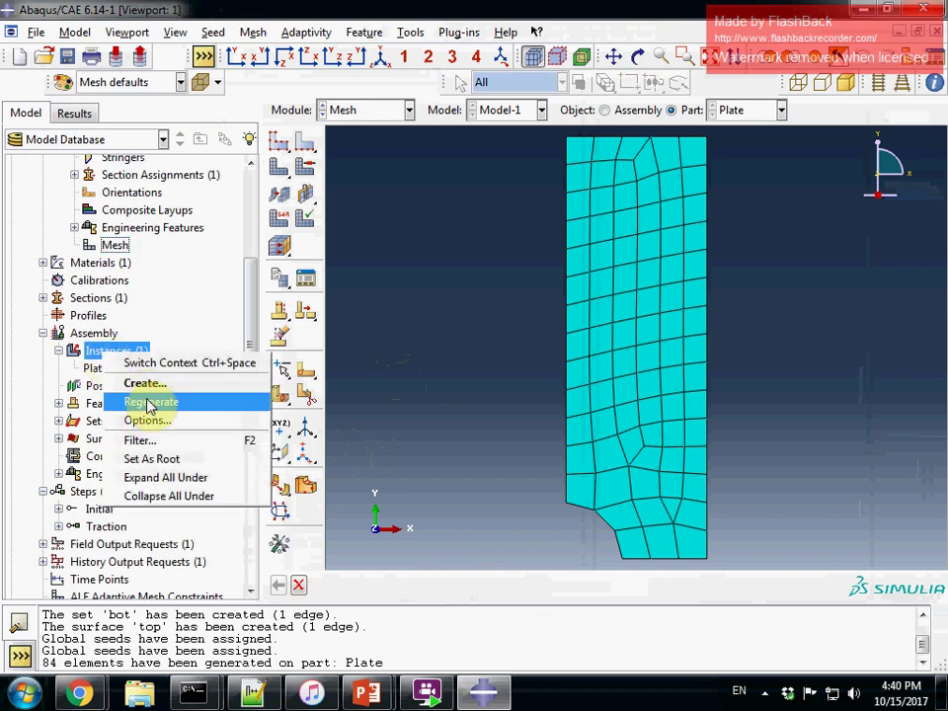
{"action": "left_click", "coordinate": [197, 363]}
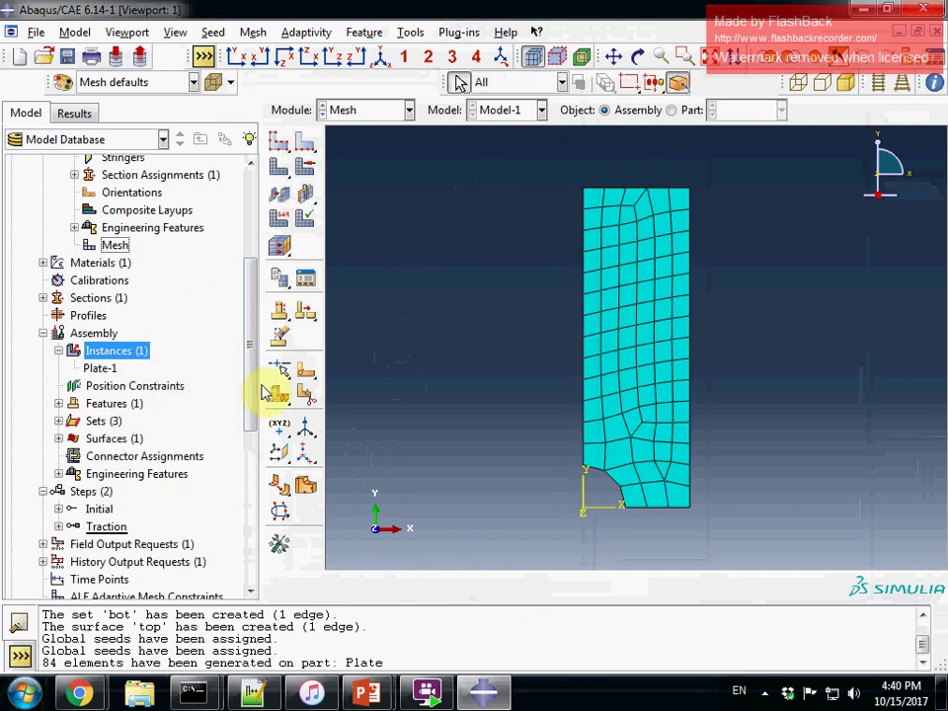
- Create a job named TheJob from Model-1 with the description "Traction on plate, concentration factor", keeping the default full analysis settings
{"action": "left_click_drag", "start_coordinate": [249, 373], "coordinate": [267, 444]}
{"action": "scroll", "coordinate": [277, 509], "scroll_direction": "down", "scroll_amount": 2}
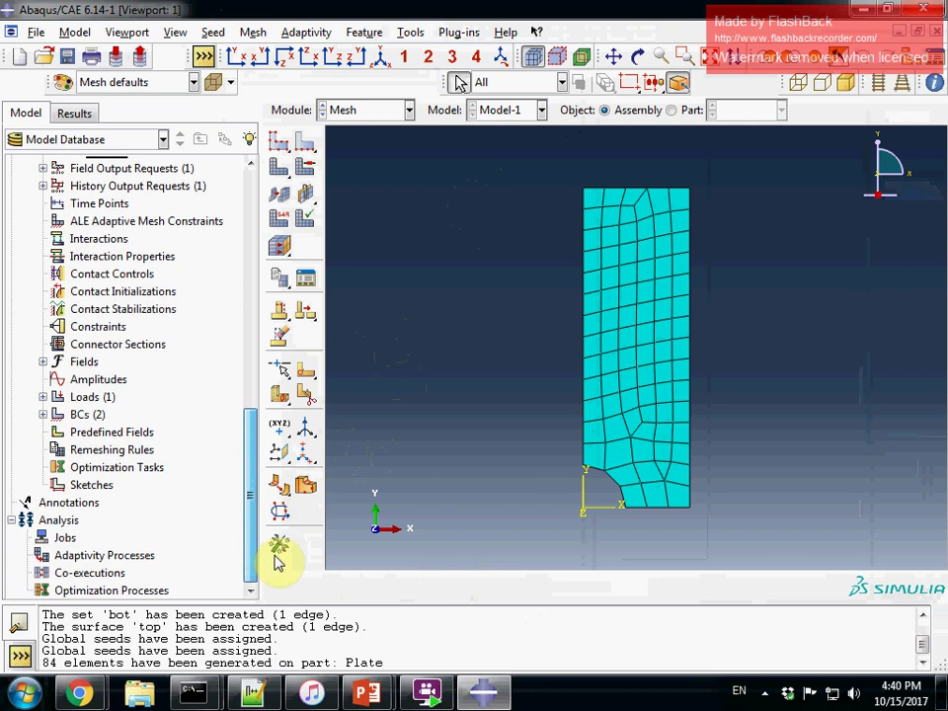
{"action": "double_click", "coordinate": [62, 538]}
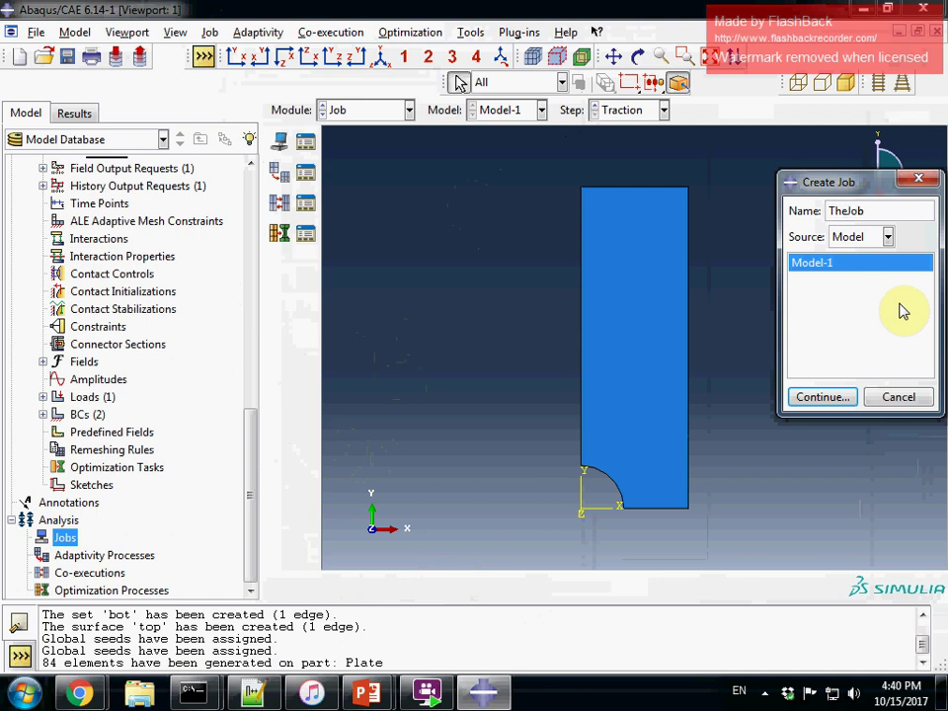
{"action": "left_click", "coordinate": [808, 396]}
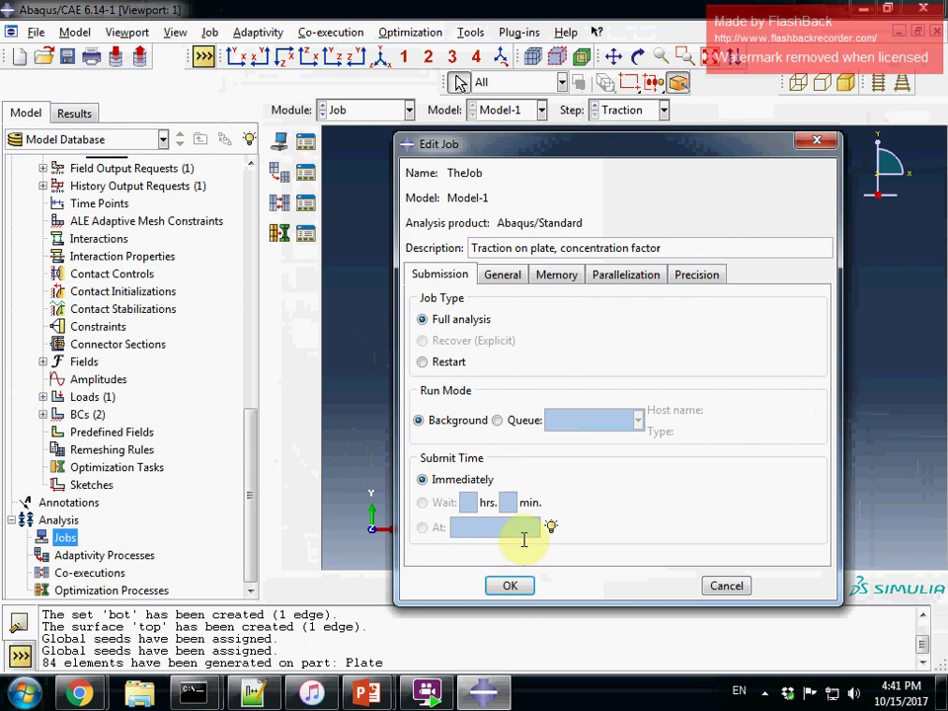
{"action": "left_click", "coordinate": [512, 586]}
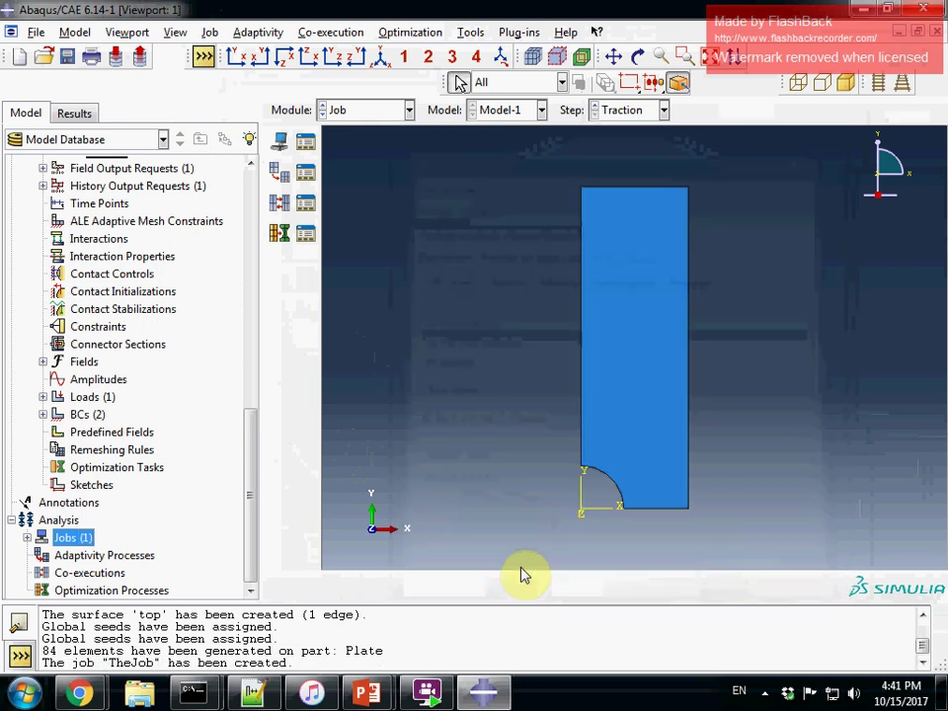
- Submit TheJob for analysis
{"action": "left_click", "coordinate": [26, 537]}
{"action": "right_click", "coordinate": [70, 557]}
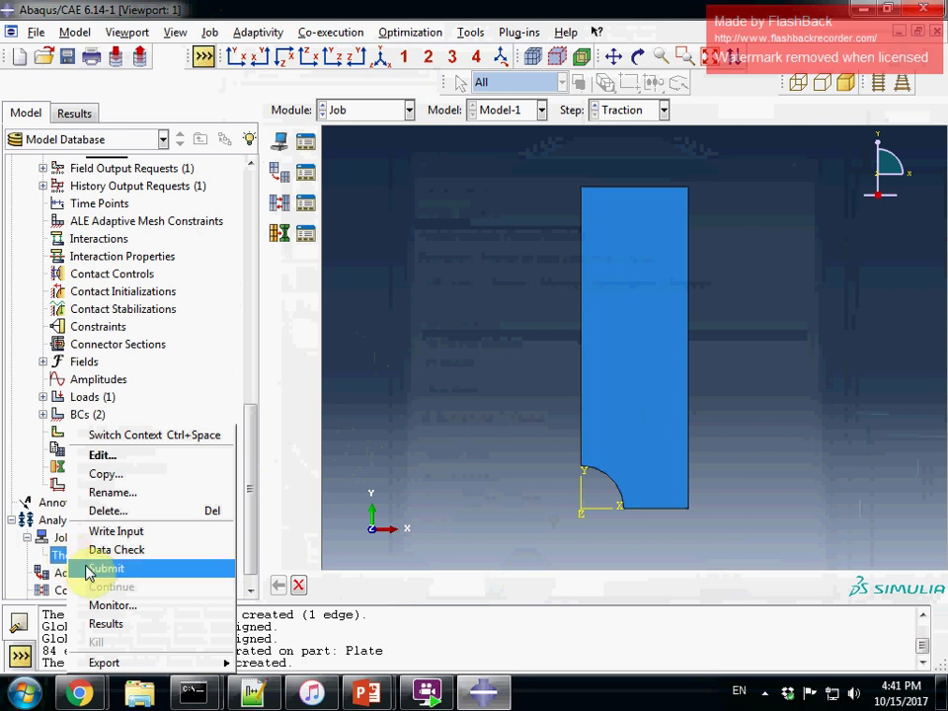
{"action": "left_click", "coordinate": [87, 569]}
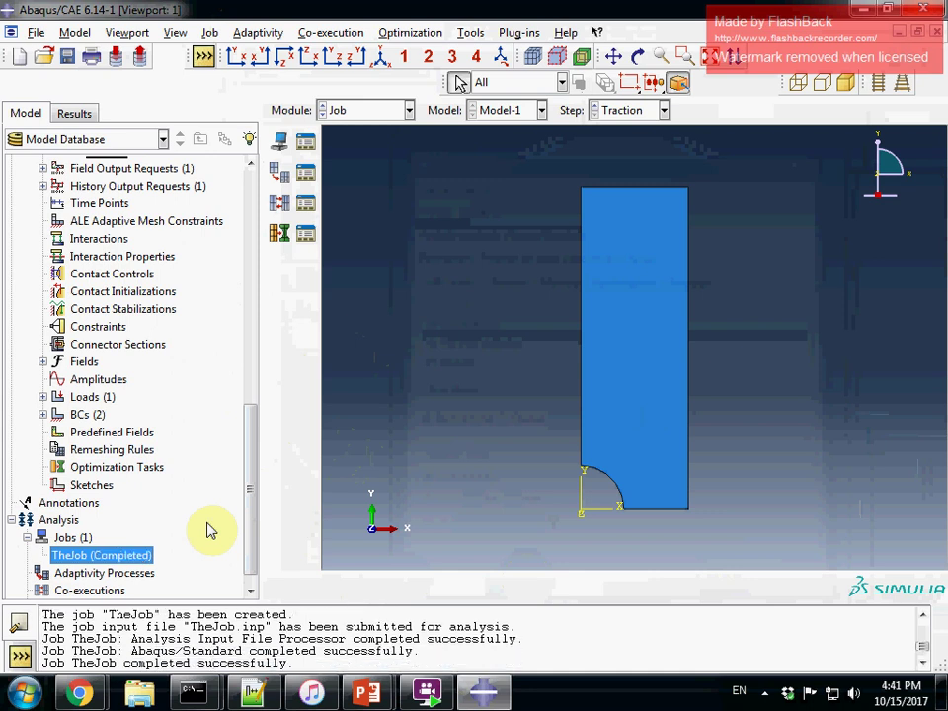
- Open the results of TheJob and plot the Mises stress contours on the deformed plate
{"action": "right_click", "coordinate": [138, 557]}
{"action": "left_click", "coordinate": [178, 623]}
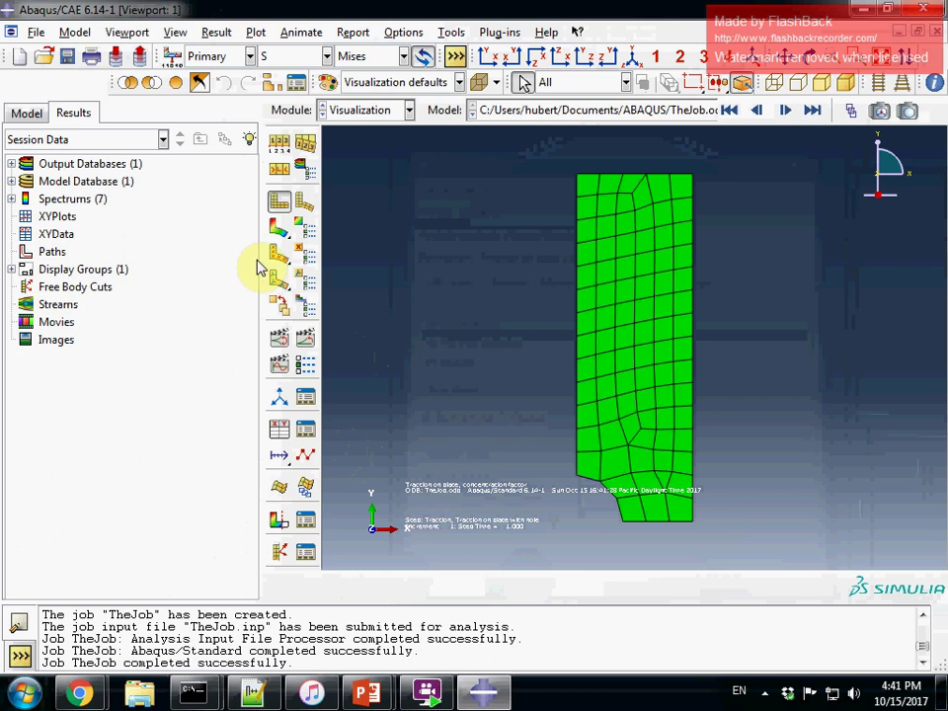
{"action": "left_click", "coordinate": [278, 229]}
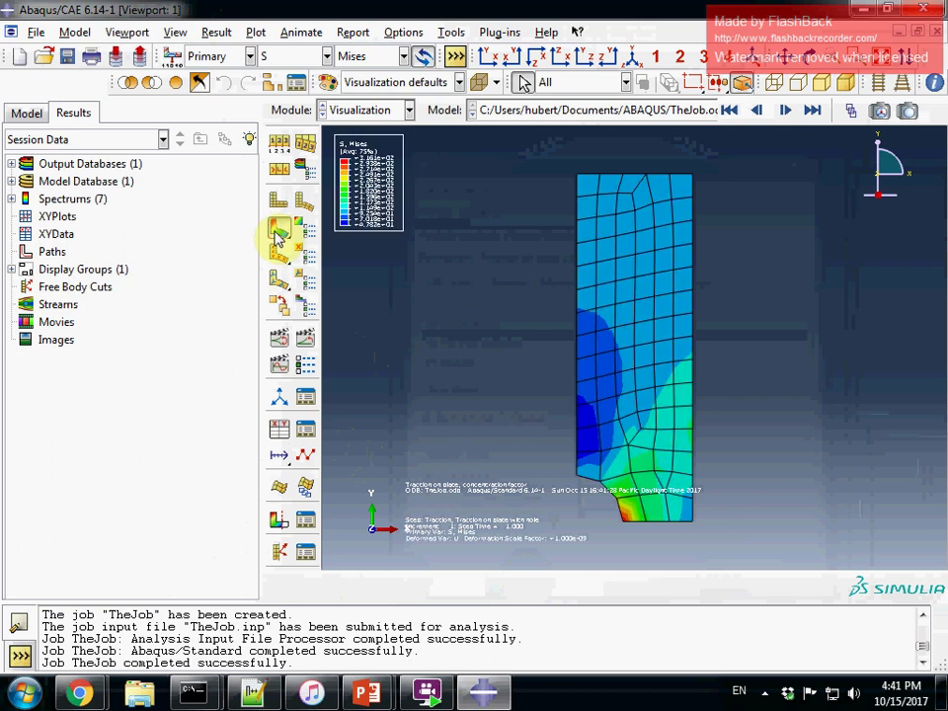
- Enlarge the contour legend's font to 14 points in the viewport annotation options
{"action": "left_click", "coordinate": [140, 33]}
{"action": "left_click", "coordinate": [196, 242]}
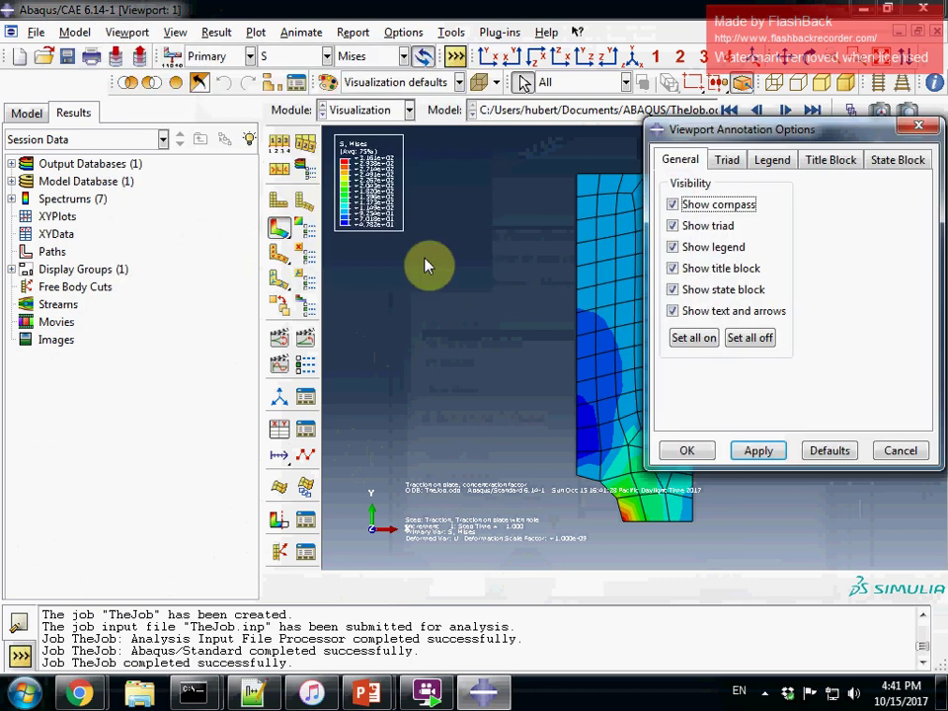
{"action": "left_click", "coordinate": [764, 161]}
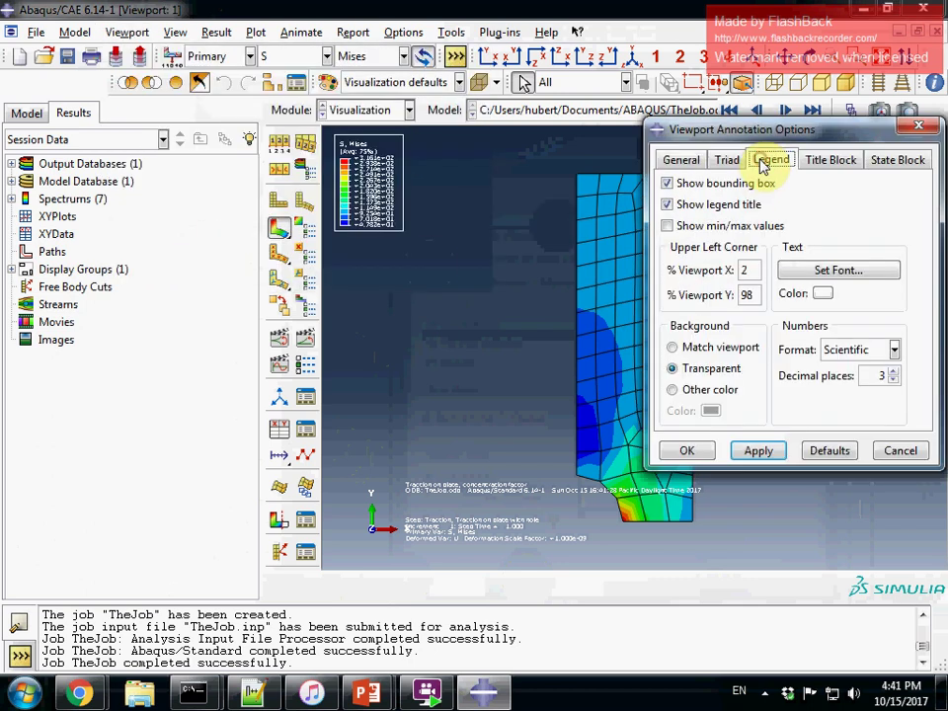
{"action": "left_click", "coordinate": [842, 273]}
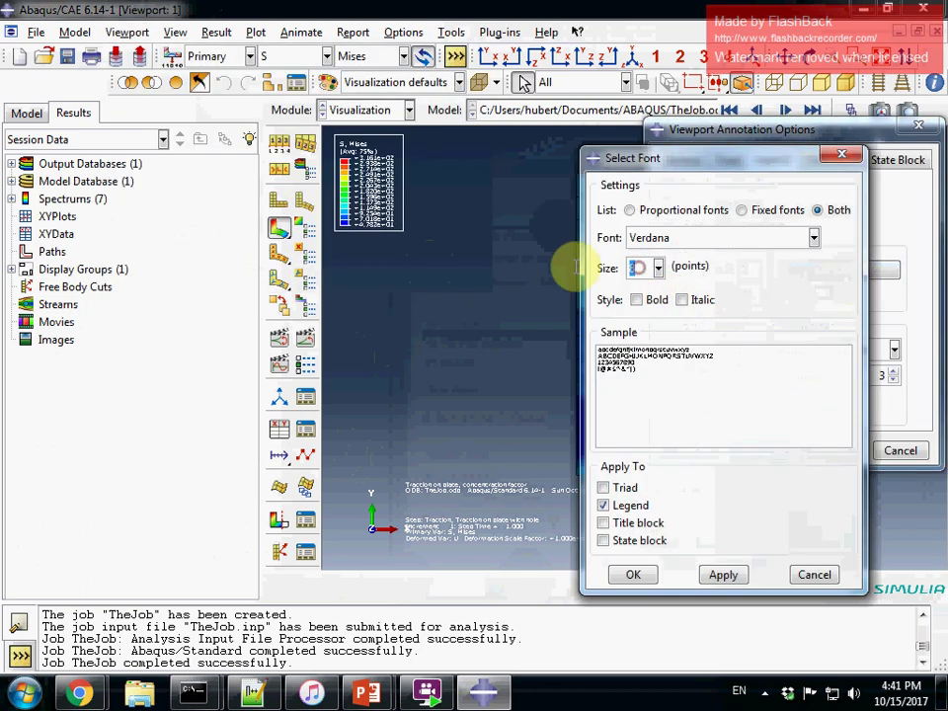
{"action": "left_click", "coordinate": [721, 572]}
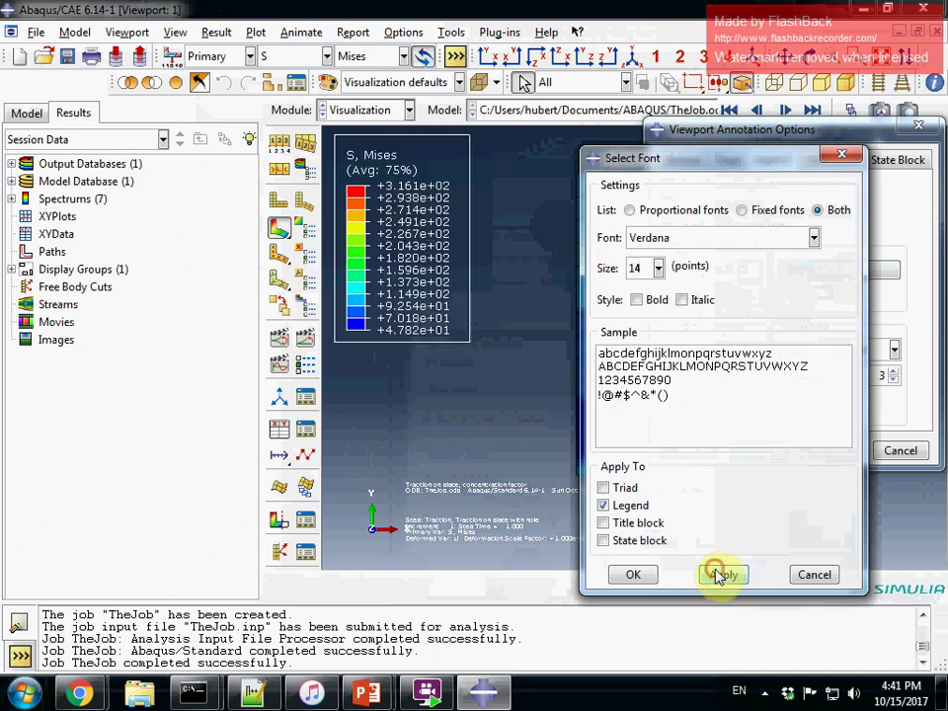
{"action": "left_click", "coordinate": [652, 577]}
- Switch the legend's number format from scientific to fixed decimals and apply the viewport annotation options
{"action": "left_click", "coordinate": [862, 353]}
{"action": "left_click", "coordinate": [855, 387]}
{"action": "left_click", "coordinate": [752, 449]}
{"action": "left_click", "coordinate": [693, 450]}
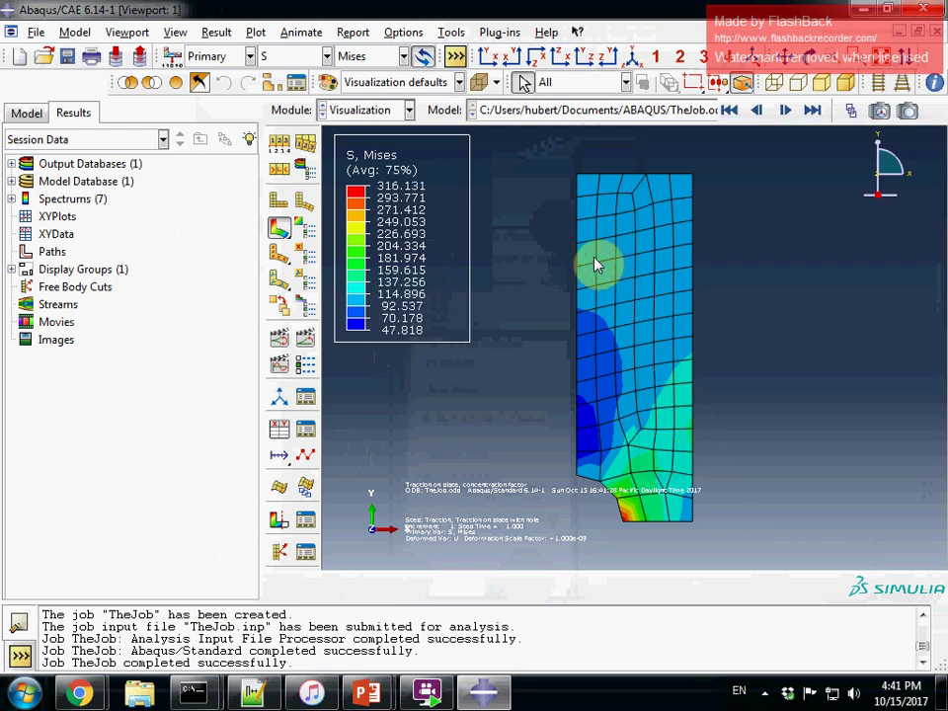
- Start a Probe values query on the stress results and set it to probe nodes, keeping the plate's hole in view
{"action": "left_click", "coordinate": [451, 32]}
{"action": "left_click", "coordinate": [464, 52]}
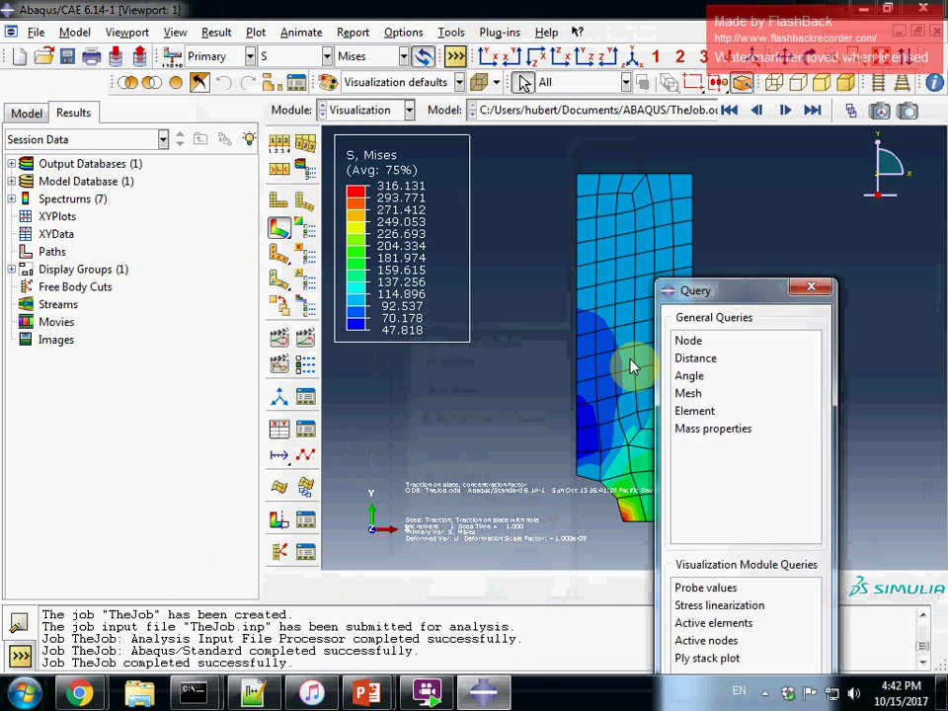
{"action": "left_click", "coordinate": [706, 584]}
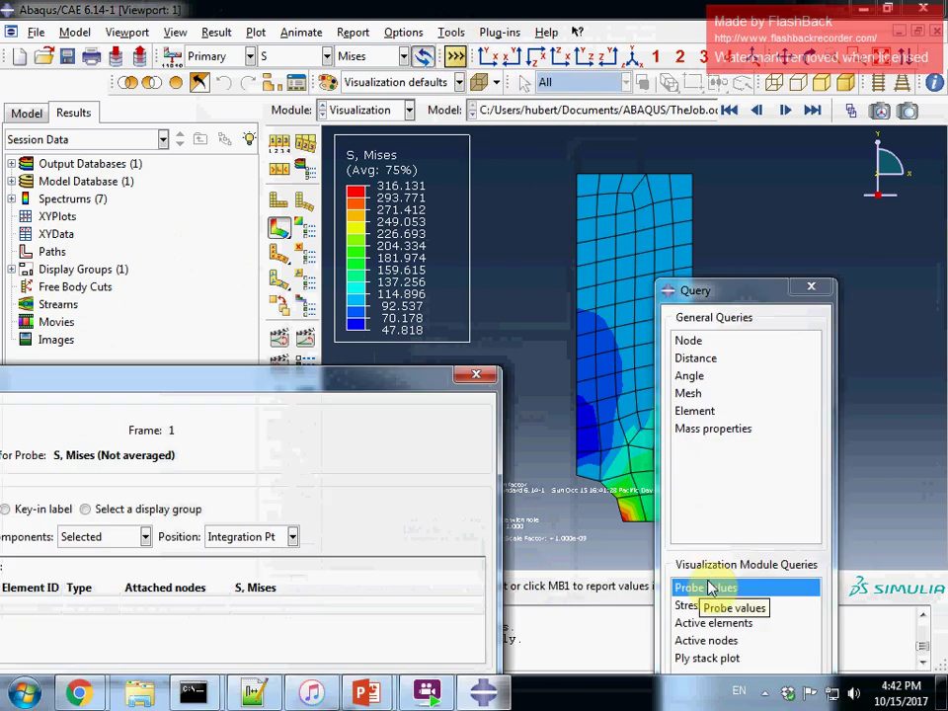
{"action": "left_click_drag", "start_coordinate": [391, 381], "coordinate": [439, 300]}
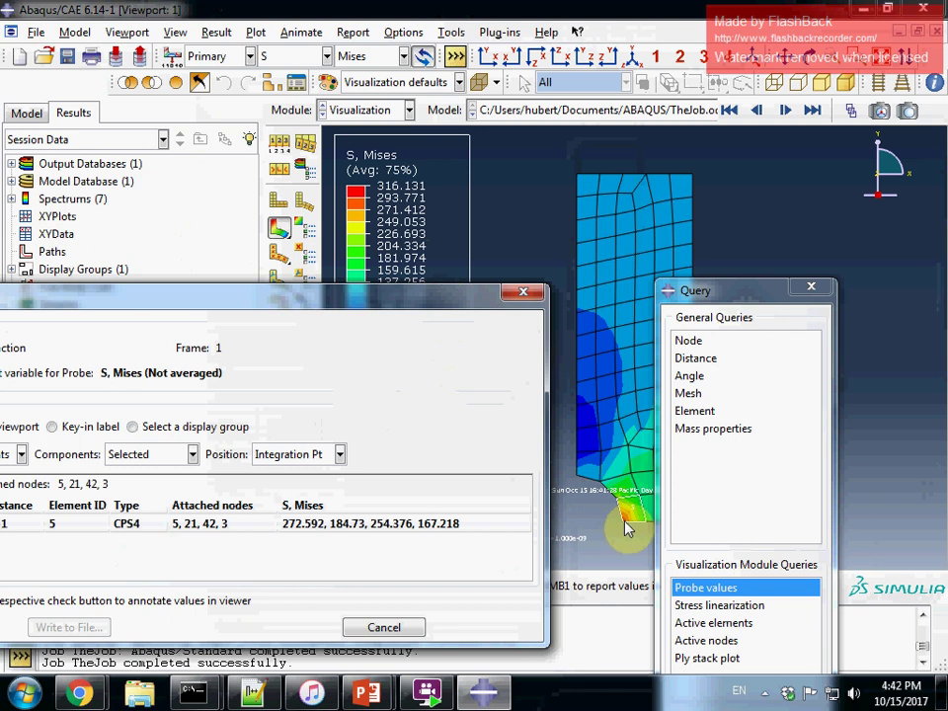
{"action": "left_click_drag", "start_coordinate": [383, 309], "coordinate": [458, 354]}
{"action": "left_click_drag", "start_coordinate": [515, 336], "coordinate": [604, 331]}
{"action": "left_click", "coordinate": [154, 490]}
{"action": "left_click", "coordinate": [145, 511]}
{"action": "left_click_drag", "start_coordinate": [292, 343], "coordinate": [231, 80]}
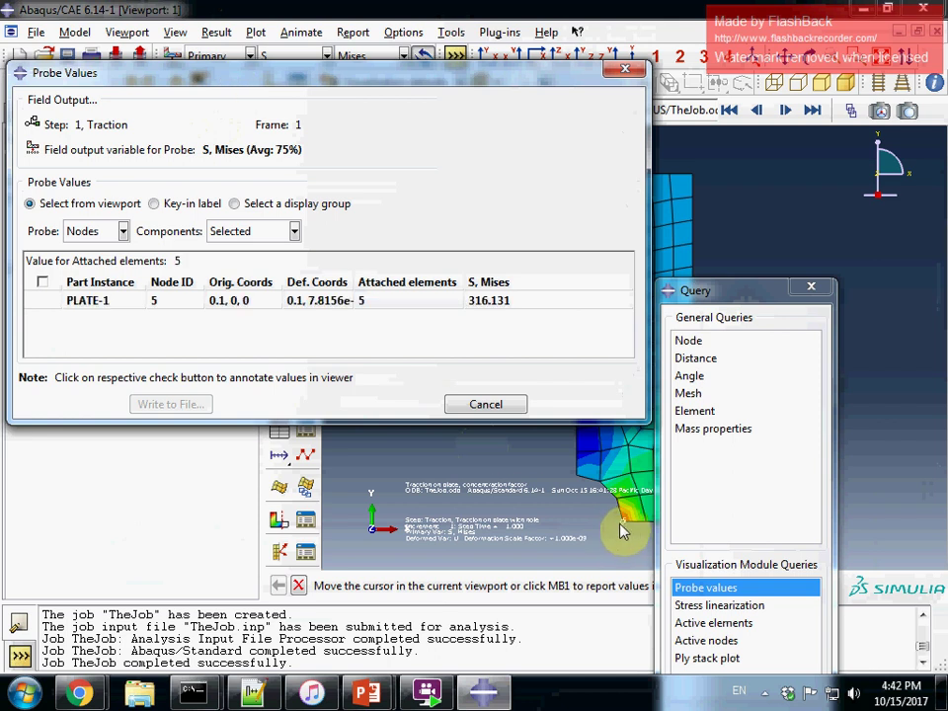
- Probe the Mises stress at the node where the hole meets the plate's bottom edge, and close the query without saving the values
{"action": "left_click", "coordinate": [624, 521]}
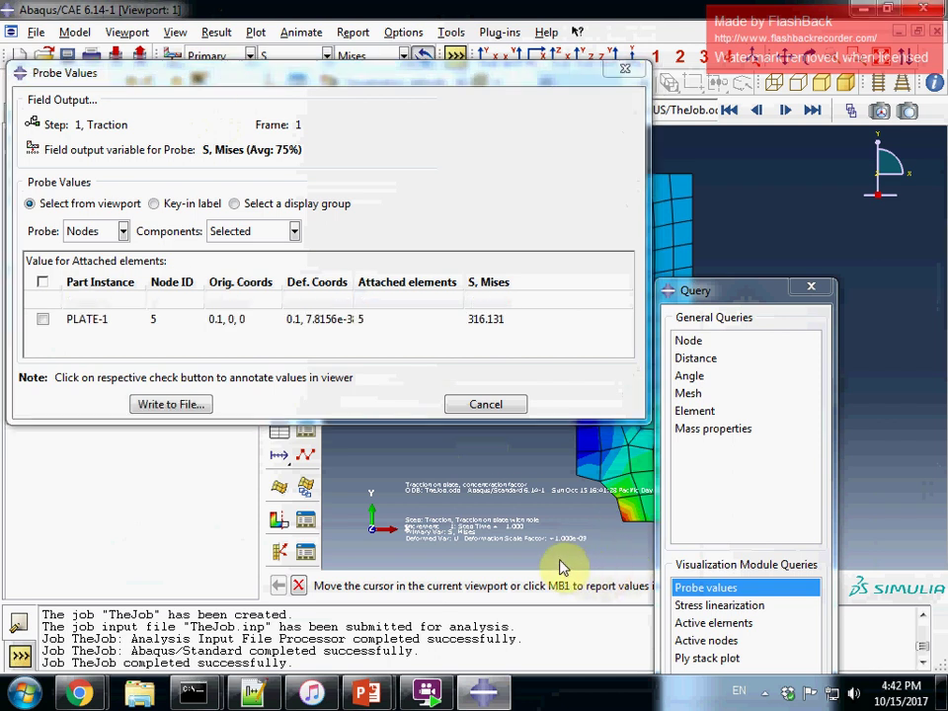
{"action": "left_click", "coordinate": [444, 326]}
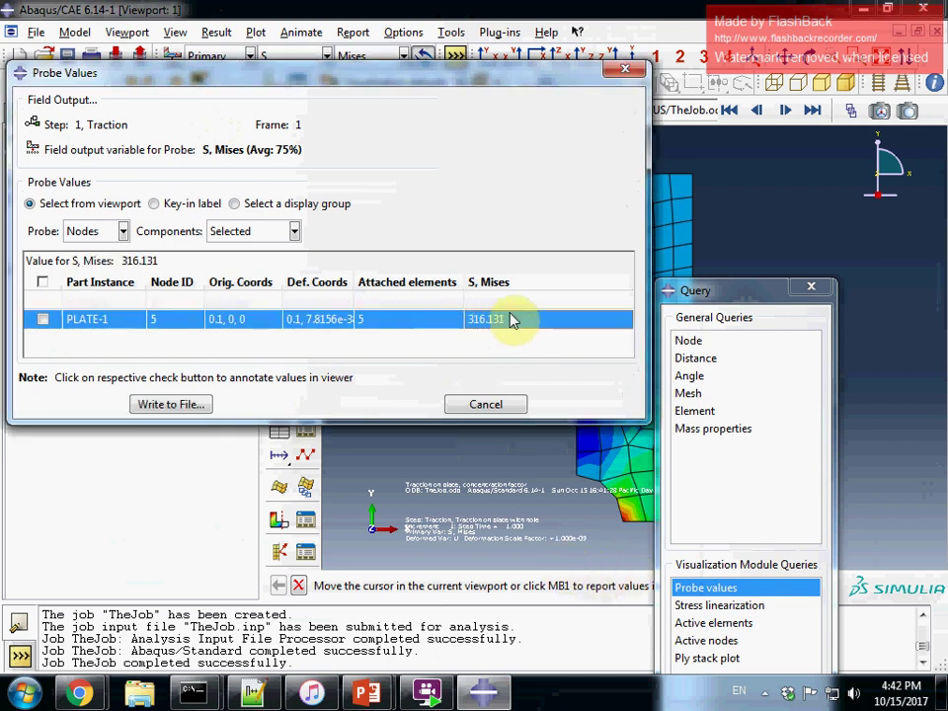
{"action": "left_click", "coordinate": [510, 406]}
{"action": "left_click", "coordinate": [319, 308]}
{"action": "left_click", "coordinate": [810, 286]}
- Reseed the Plate part with an approximate global size of 0.005, deleting the invalidated mesh, and generate the refined mesh
{"action": "left_click", "coordinate": [26, 113]}
{"action": "scroll", "coordinate": [193, 395], "scroll_direction": "up", "scroll_amount": 11}
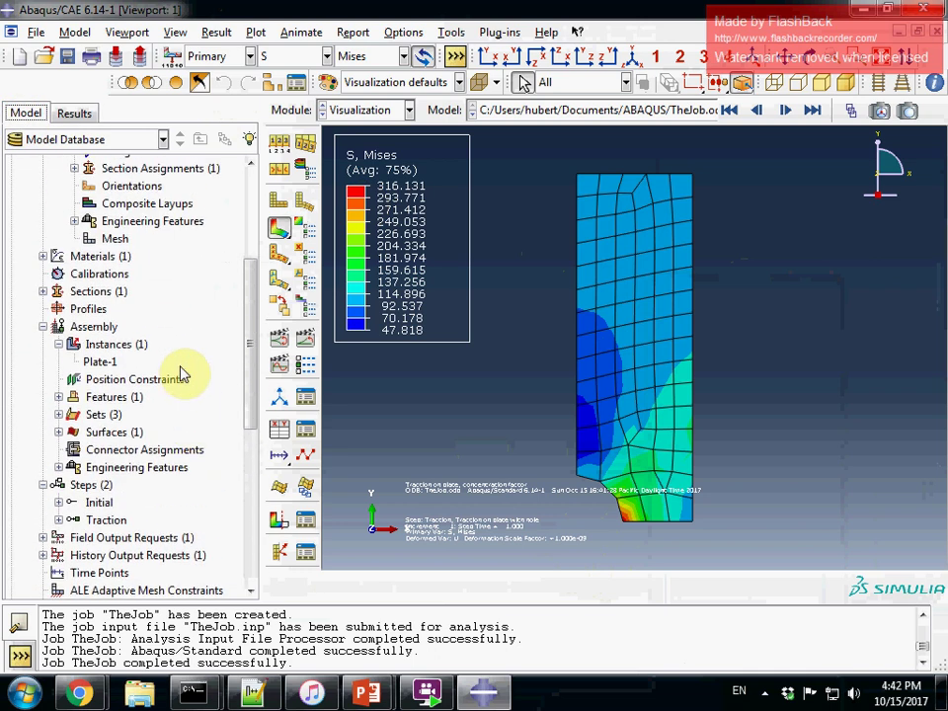
{"action": "double_click", "coordinate": [116, 345]}
{"action": "left_click", "coordinate": [279, 143]}
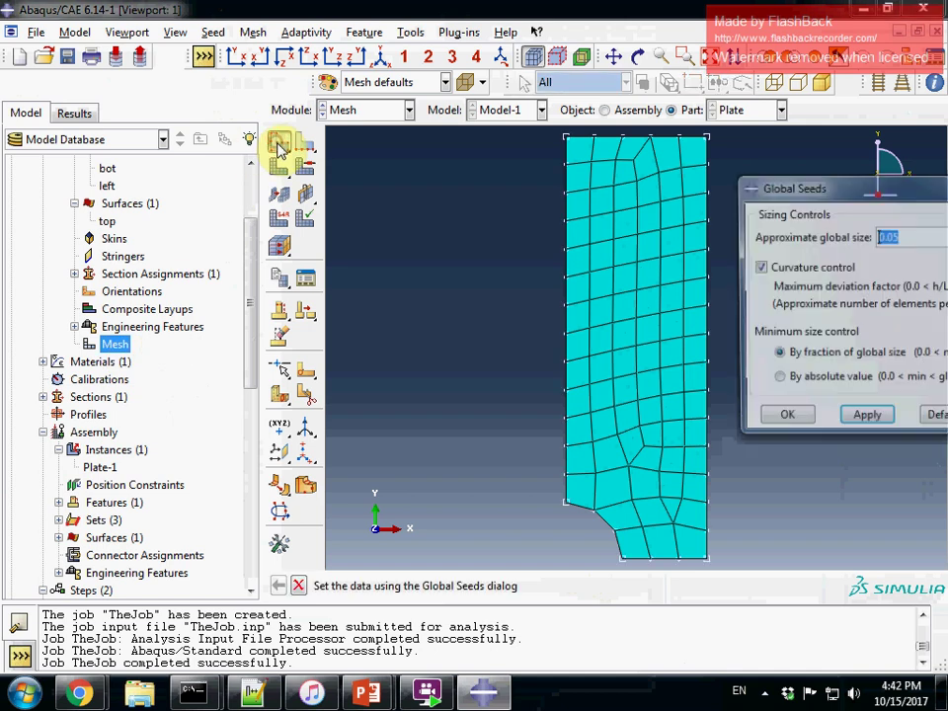
{"action": "left_click", "coordinate": [888, 237]}
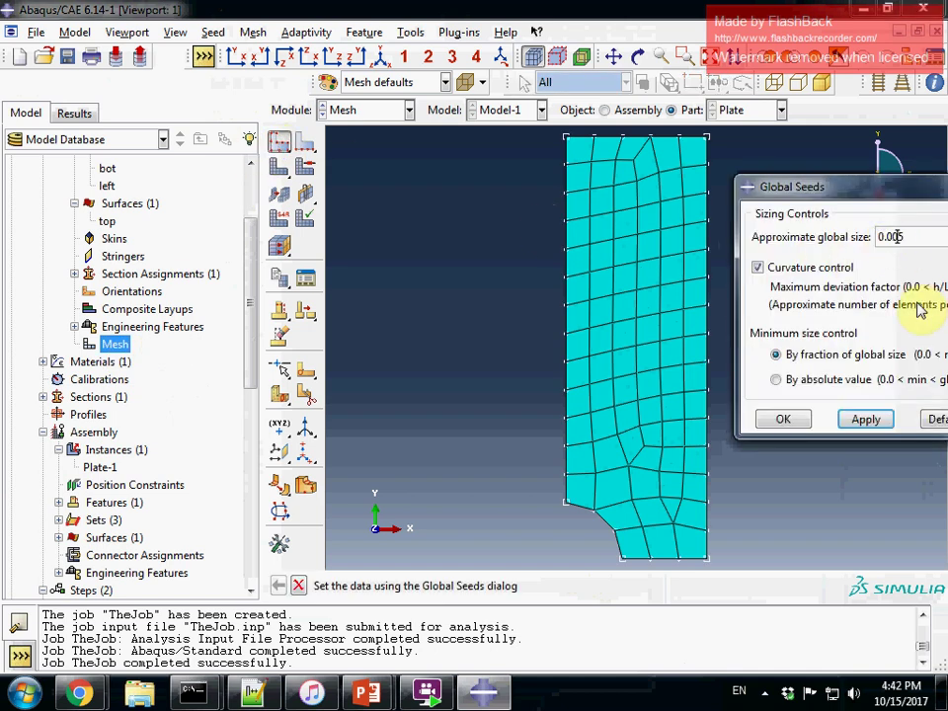
{"action": "type", "text": "0"}
{"action": "left_click", "coordinate": [859, 419]}
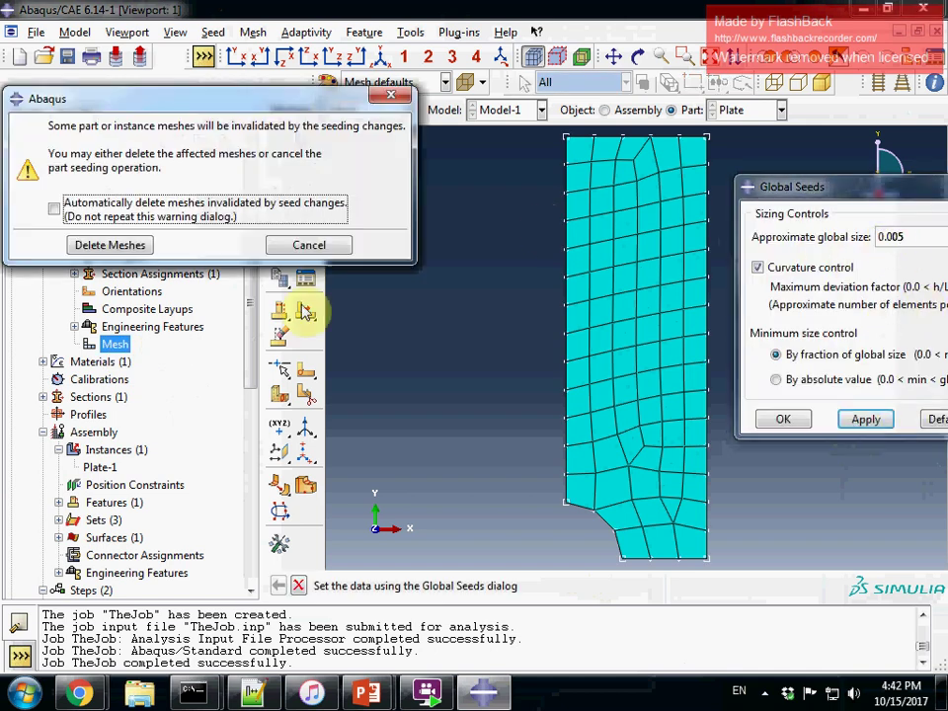
{"action": "left_click", "coordinate": [85, 247]}
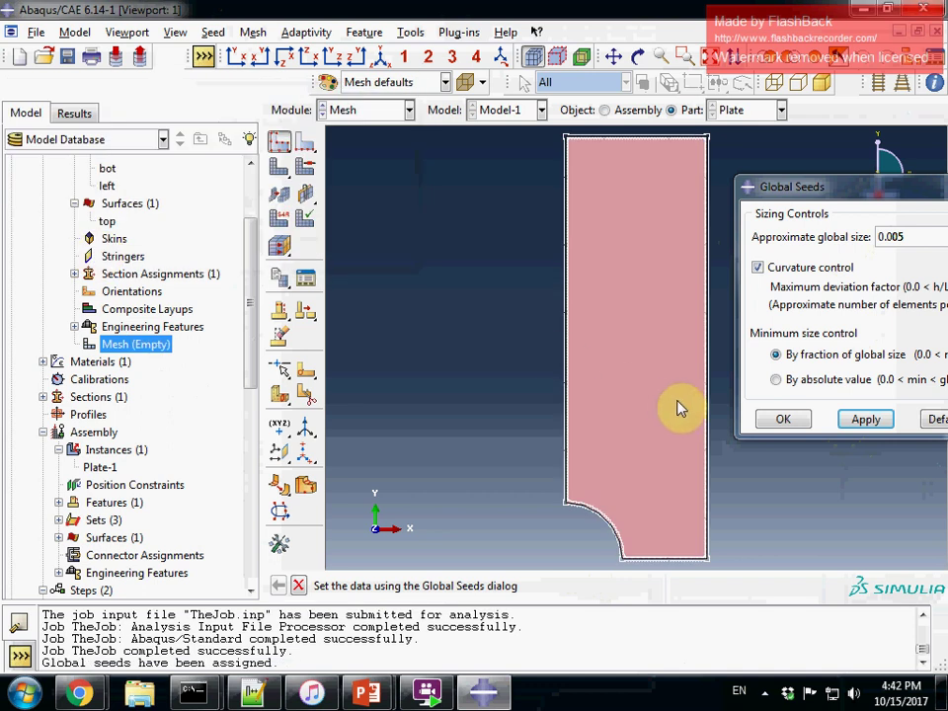
{"action": "left_click", "coordinate": [789, 422]}
{"action": "left_click", "coordinate": [277, 170]}
{"action": "middle_click", "coordinate": [372, 242]}
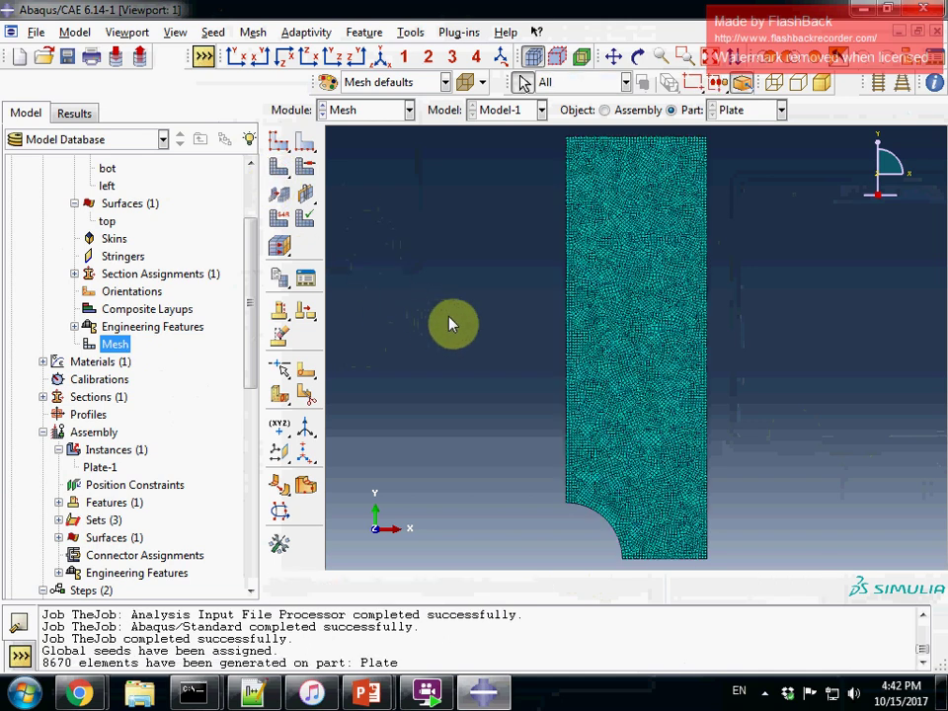
- Resubmit TheJob with the refined mesh, overwriting the existing job files
{"action": "left_click_drag", "start_coordinate": [250, 370], "coordinate": [265, 561]}
{"action": "left_click", "coordinate": [121, 538]}
{"action": "right_click", "coordinate": [120, 538]}
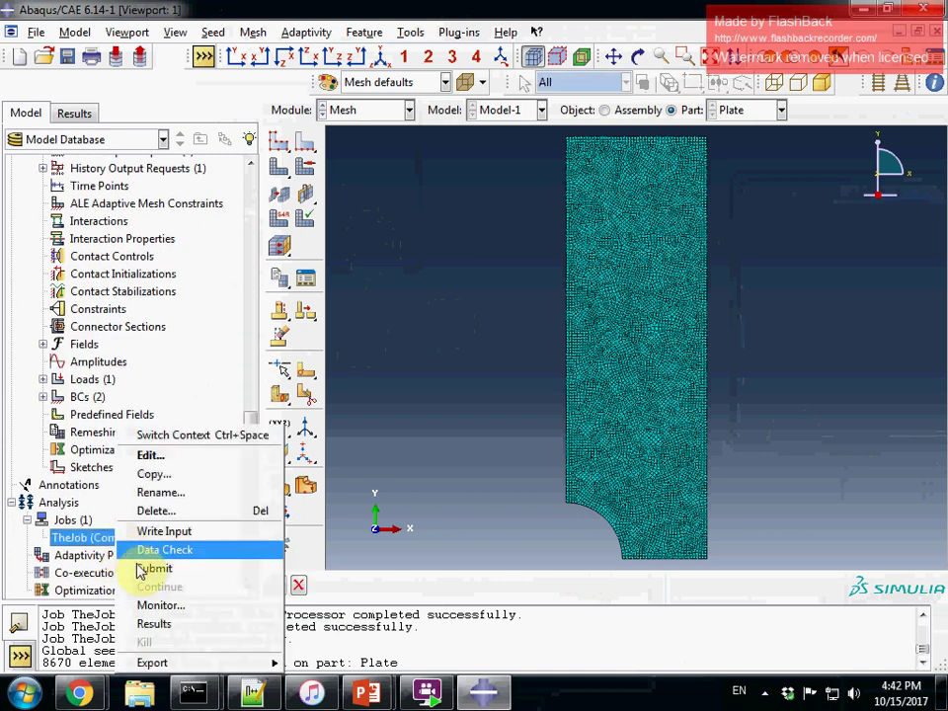
{"action": "left_click", "coordinate": [143, 570]}
{"action": "left_click", "coordinate": [606, 351]}
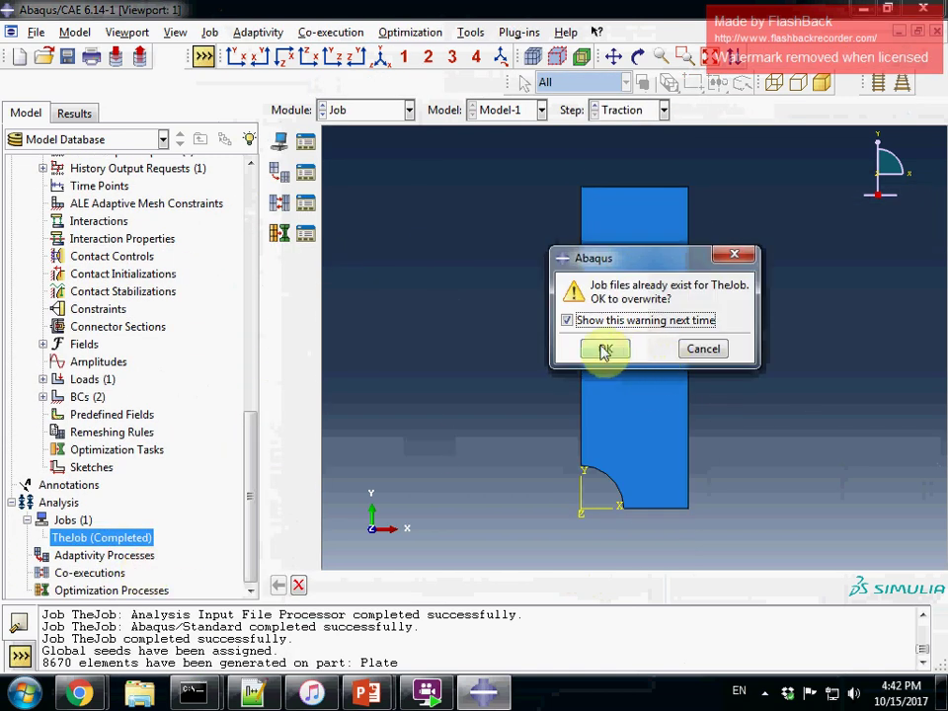
- Open the rerun job's results and plot the Mises stress contours for the refined mesh
{"action": "left_click", "coordinate": [135, 545]}
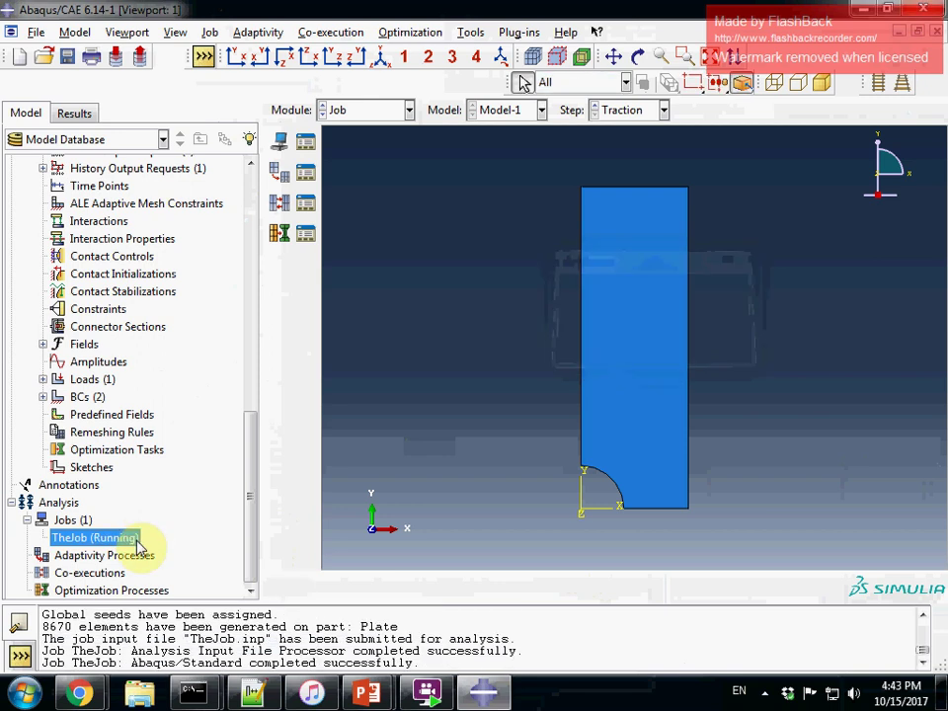
{"action": "right_click", "coordinate": [141, 546]}
{"action": "left_click", "coordinate": [210, 620]}
{"action": "left_click", "coordinate": [280, 228]}
- Start a nodal Probe values query on the refined results, with a close view of the stress concentration at the hole's edge
{"action": "left_click", "coordinate": [855, 59]}
{"action": "left_click_drag", "start_coordinate": [634, 534], "coordinate": [604, 498]}
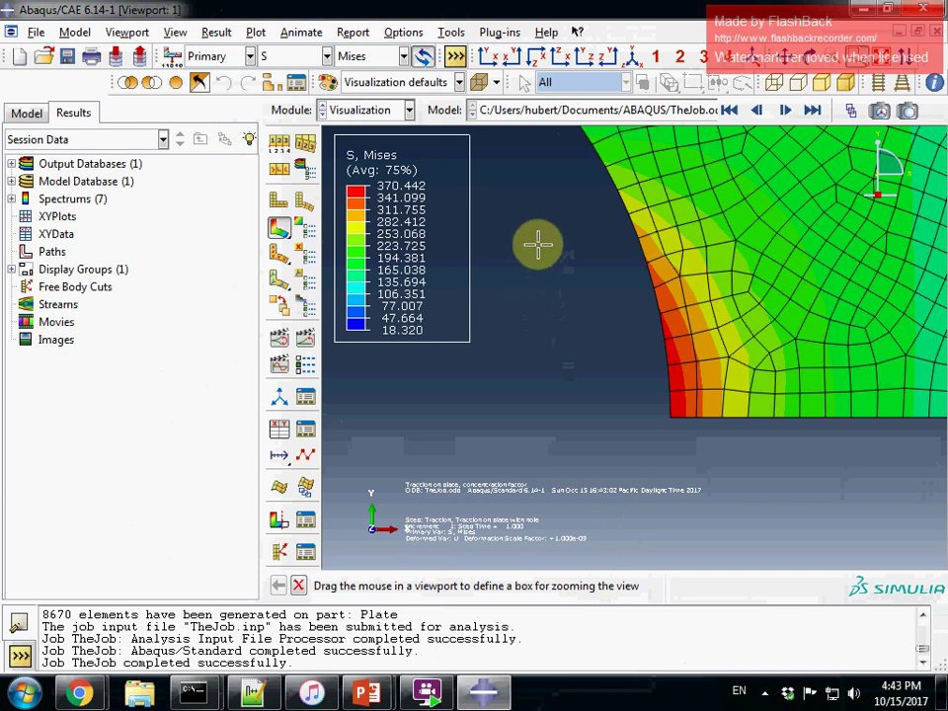
{"action": "left_click", "coordinate": [451, 32]}
{"action": "left_click", "coordinate": [464, 54]}
{"action": "left_click_drag", "start_coordinate": [691, 289], "coordinate": [69, 184]}
{"action": "left_click", "coordinate": [98, 481]}
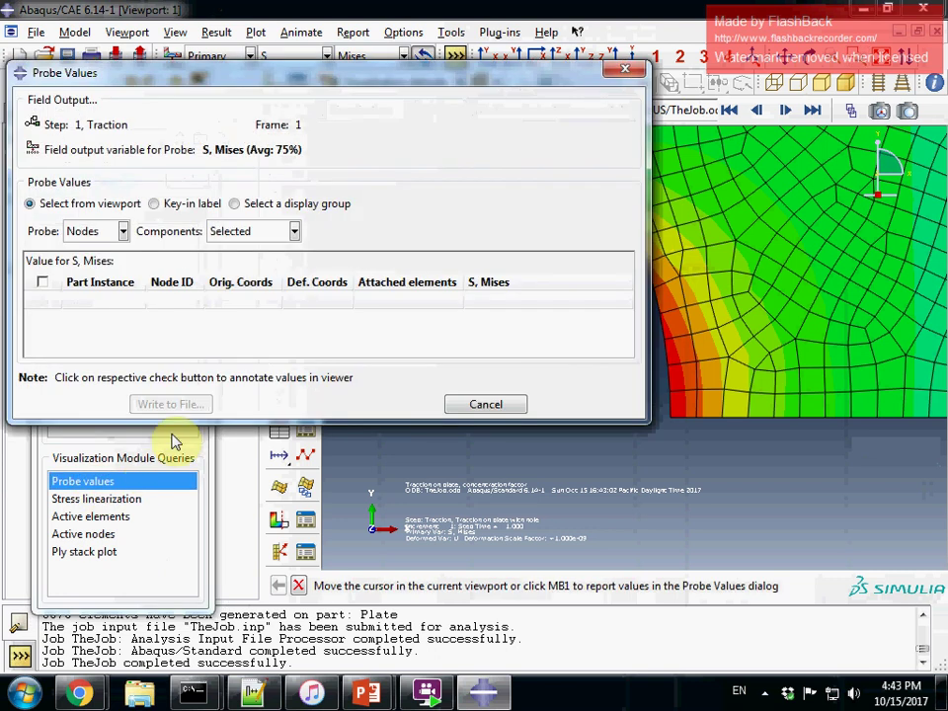
{"action": "left_click_drag", "start_coordinate": [328, 70], "coordinate": [268, 41]}
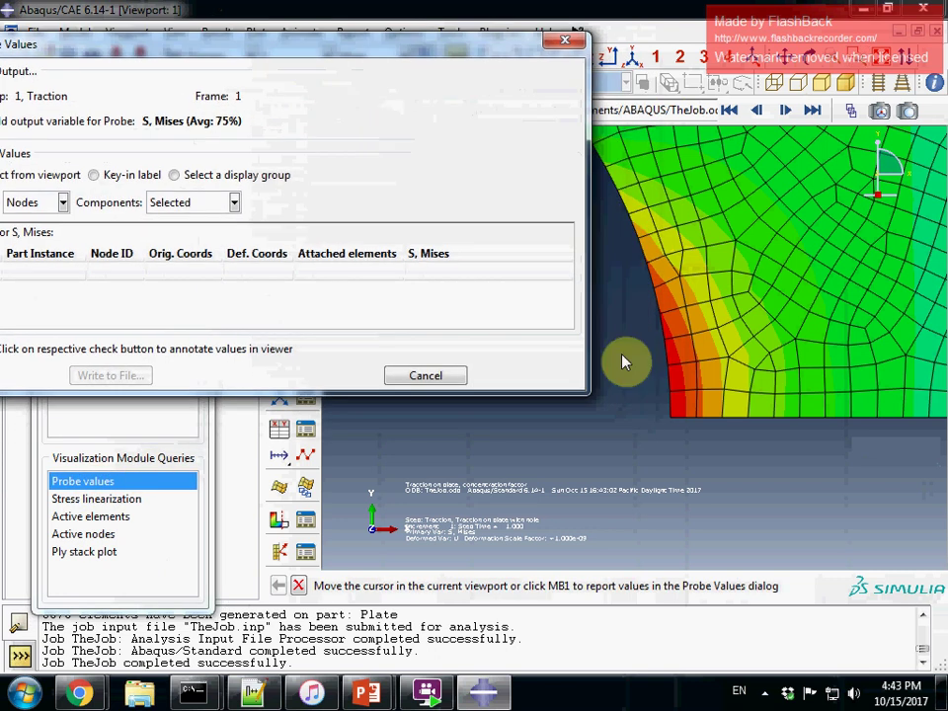
- Probe the refined mesh's Mises stress at the hole's bottom edge node, and close the query without writing the values to a file
{"action": "left_click", "coordinate": [671, 422]}
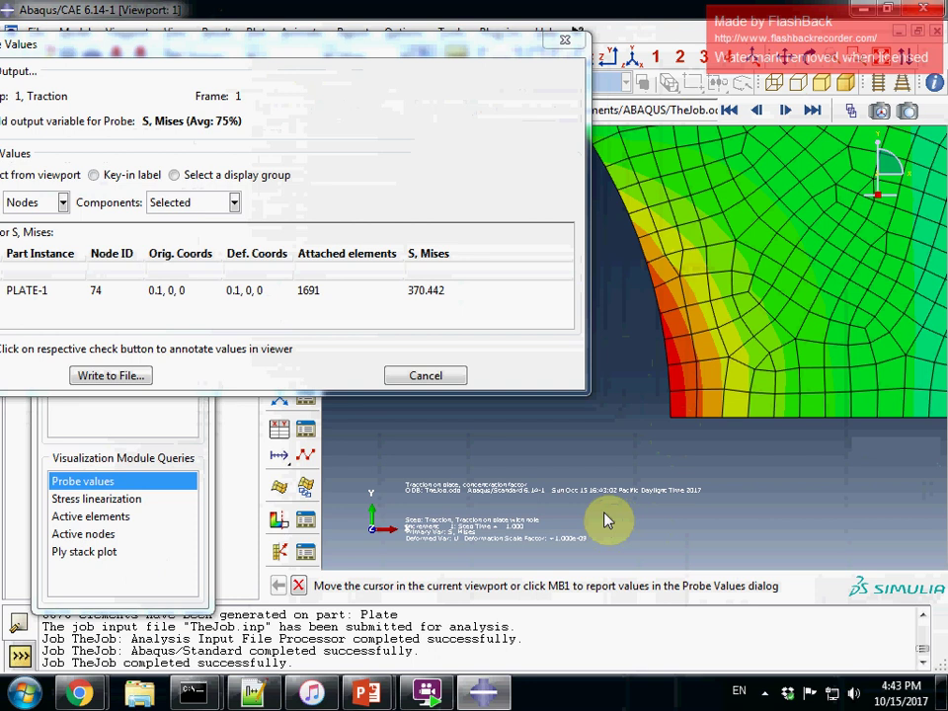
{"action": "left_click", "coordinate": [674, 420]}
{"action": "left_click", "coordinate": [419, 308]}
{"action": "left_click", "coordinate": [426, 379]}
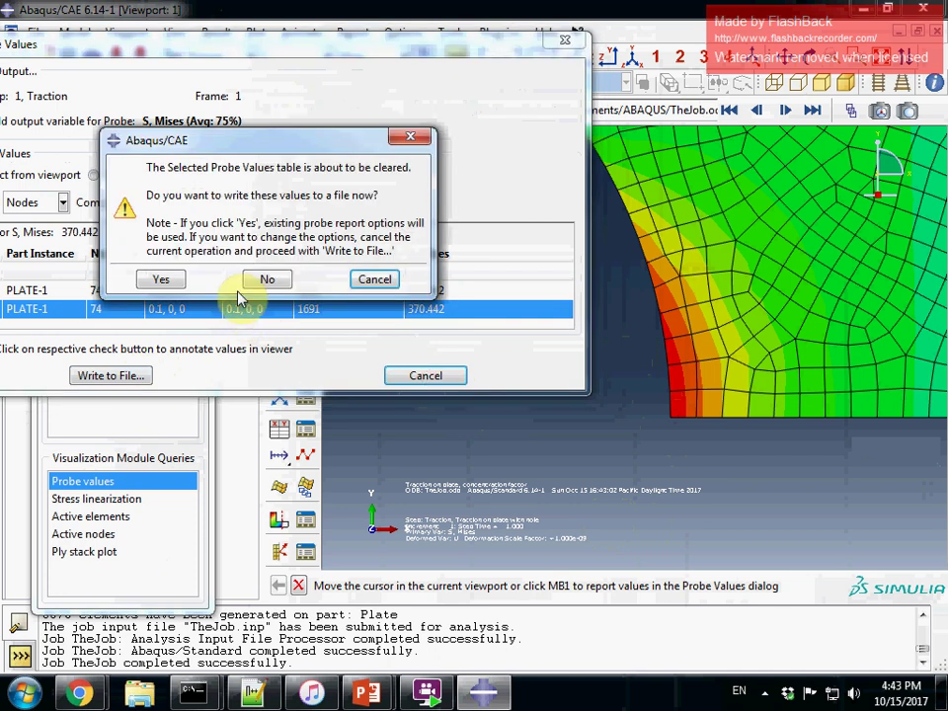
{"action": "left_click", "coordinate": [266, 277]}
{"action": "left_click", "coordinate": [187, 181]}
- Switch to the eFunda stress concentration calculator in Chrome and examine the diagrams of the holed plate under tension
{"action": "mouse_move", "coordinate": [79, 694]}
{"action": "left_click", "coordinate": [248, 621]}
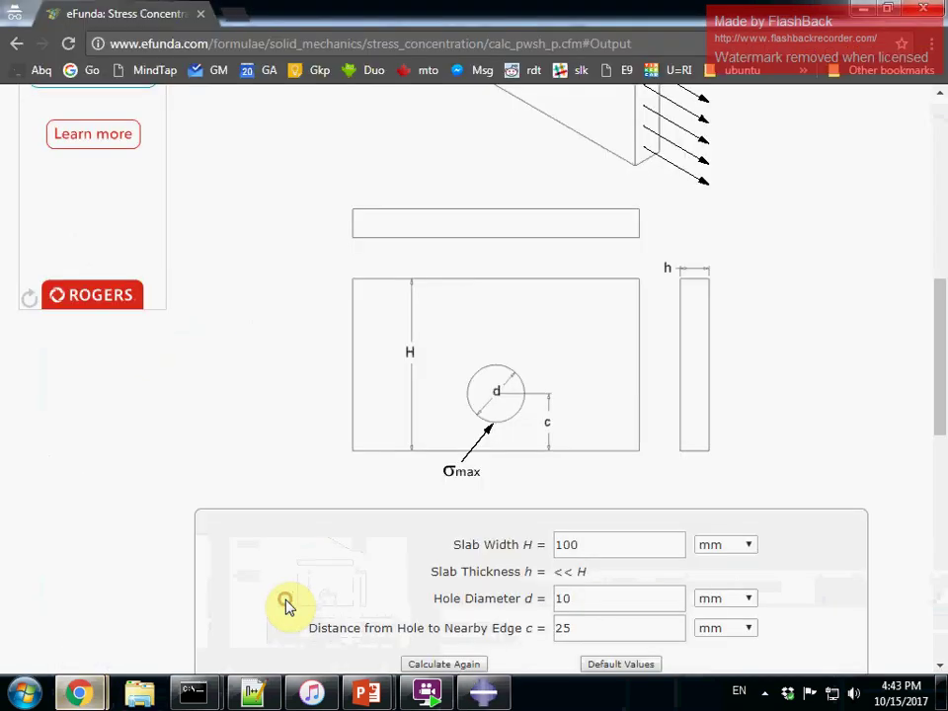
{"action": "scroll", "coordinate": [541, 400], "scroll_direction": "up", "scroll_amount": 5}
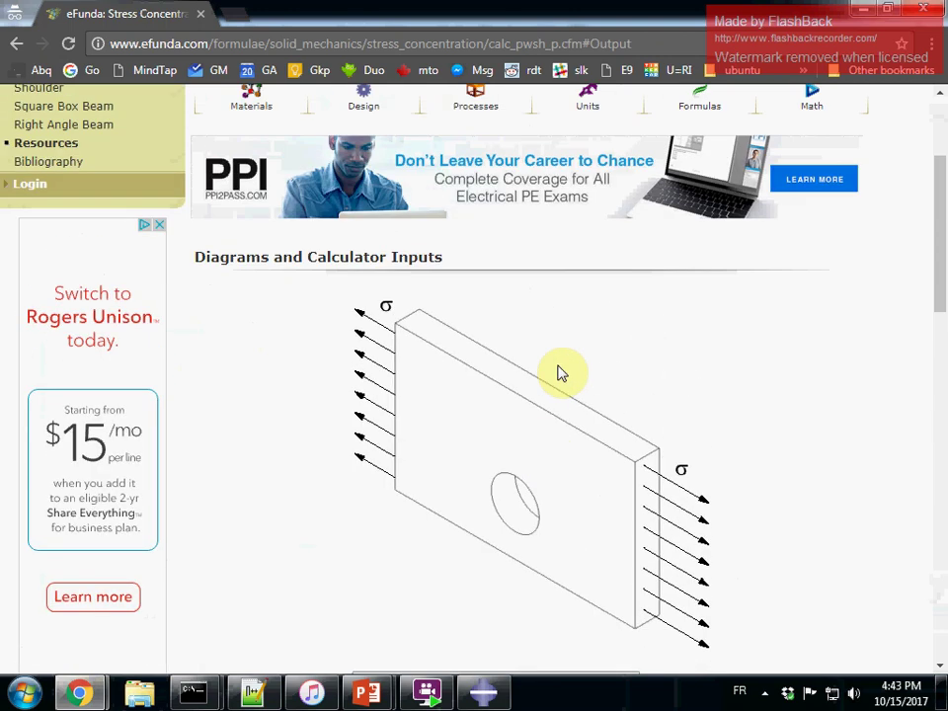
- Set the slab width H to 0.5 m in the stress concentration calculator's inputs
{"action": "scroll", "coordinate": [553, 552], "scroll_direction": "down", "scroll_amount": 2}
{"action": "scroll", "coordinate": [553, 549], "scroll_direction": "down", "scroll_amount": 2}
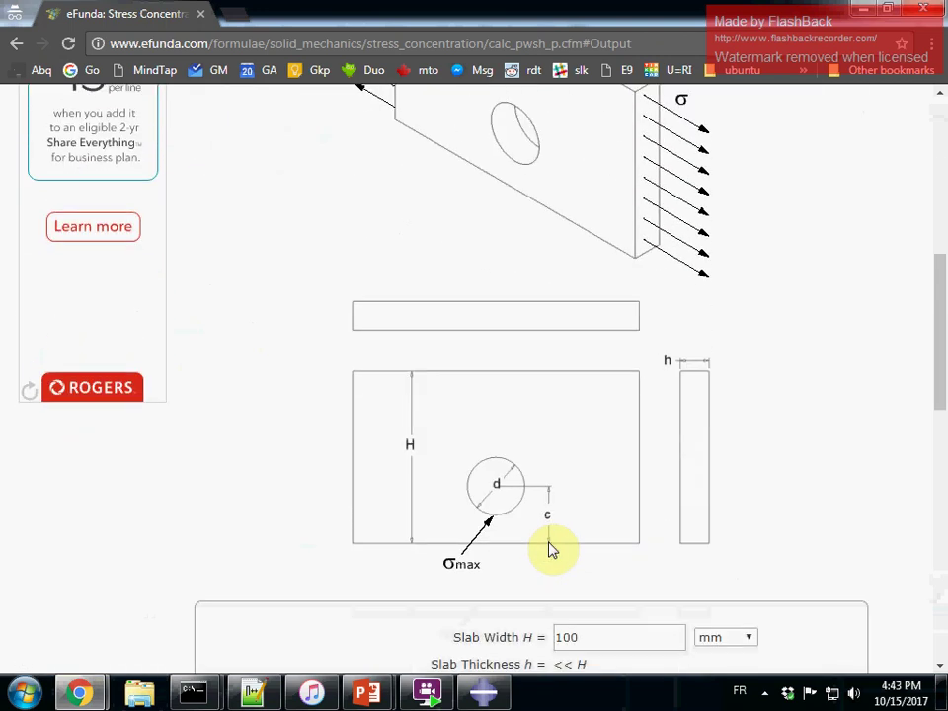
{"action": "left_click_drag", "start_coordinate": [938, 383], "coordinate": [939, 422]}
{"action": "left_click", "coordinate": [587, 471]}
{"action": "left_click", "coordinate": [742, 471]}
{"action": "left_click", "coordinate": [719, 505]}
{"action": "left_click_drag", "start_coordinate": [610, 470], "coordinate": [474, 462]}
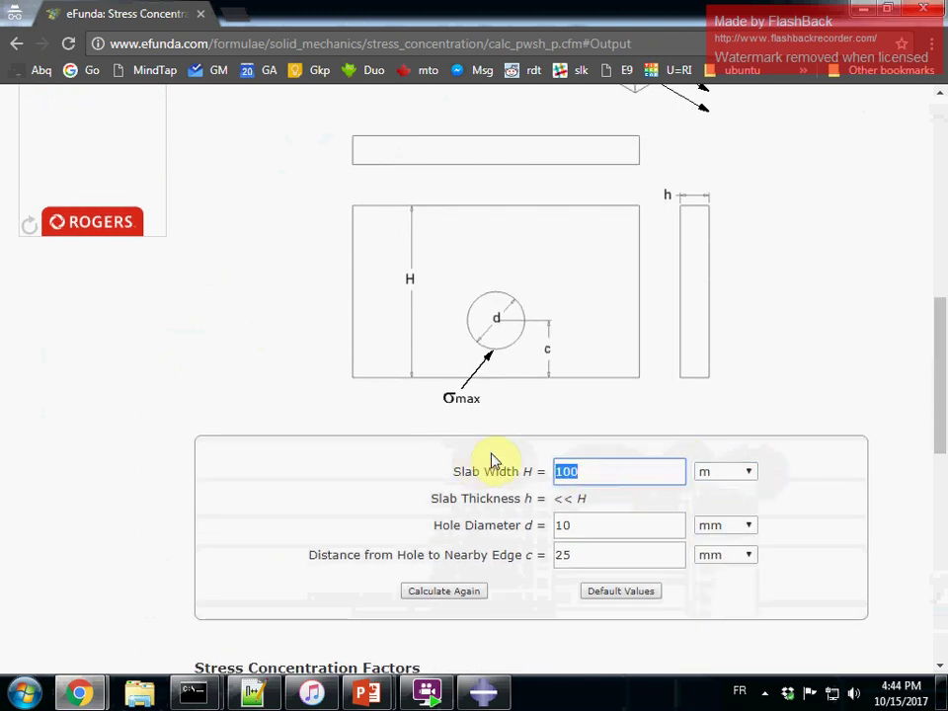
{"action": "type", "text": "0.5"}
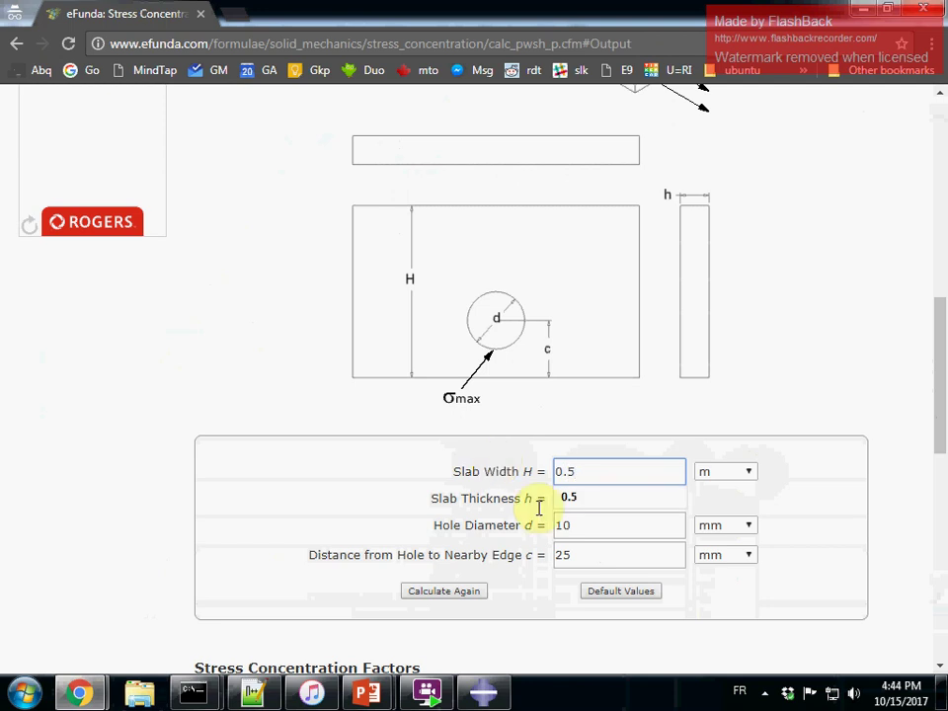
- Set the hole diameter d to 0.2 m in the calculator's inputs
{"action": "left_click", "coordinate": [603, 531]}
{"action": "left_click_drag", "start_coordinate": [603, 531], "coordinate": [512, 533]}
{"action": "type", "text": "0.2"}
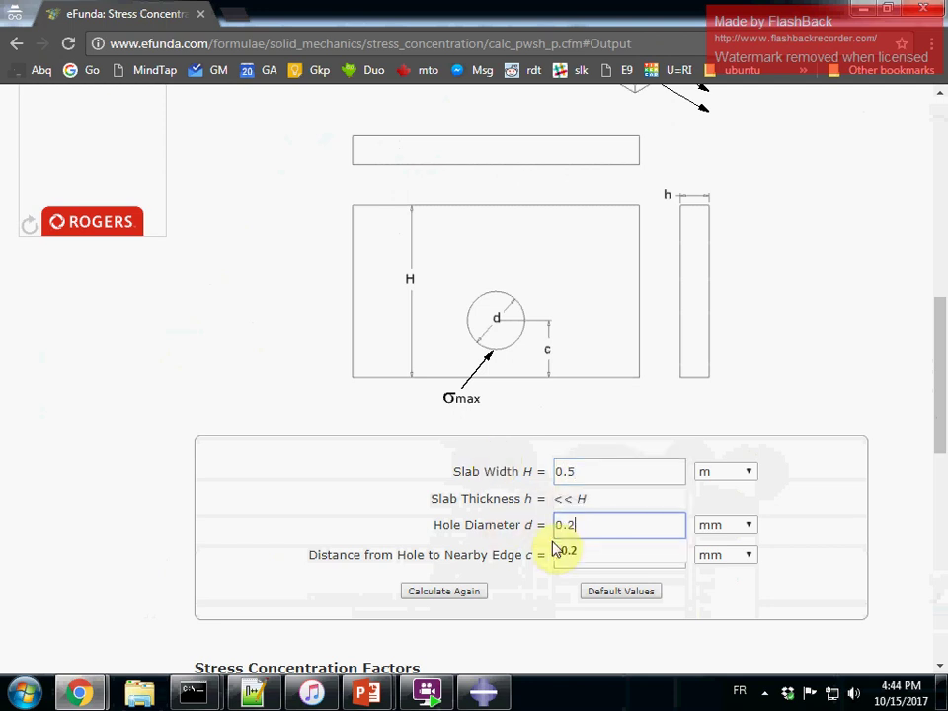
{"action": "left_click", "coordinate": [707, 525]}
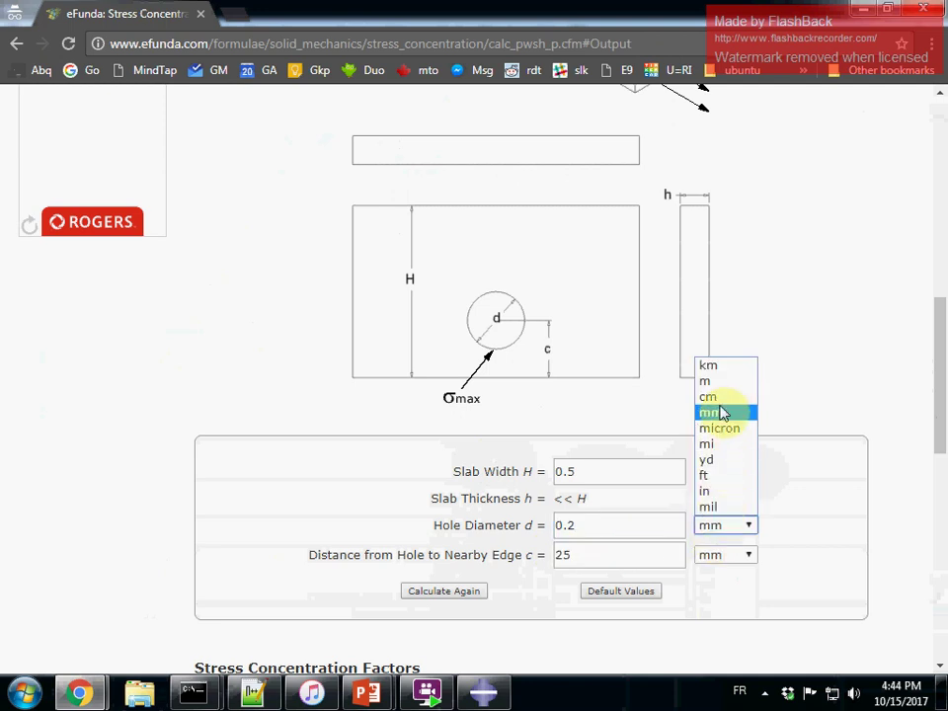
{"action": "left_click", "coordinate": [720, 383]}
- Set the distance from the hole to the nearby edge c to 0.25 m and recalculate the stress concentration factors
{"action": "left_click", "coordinate": [588, 559]}
{"action": "left_click_drag", "start_coordinate": [588, 559], "coordinate": [499, 553]}
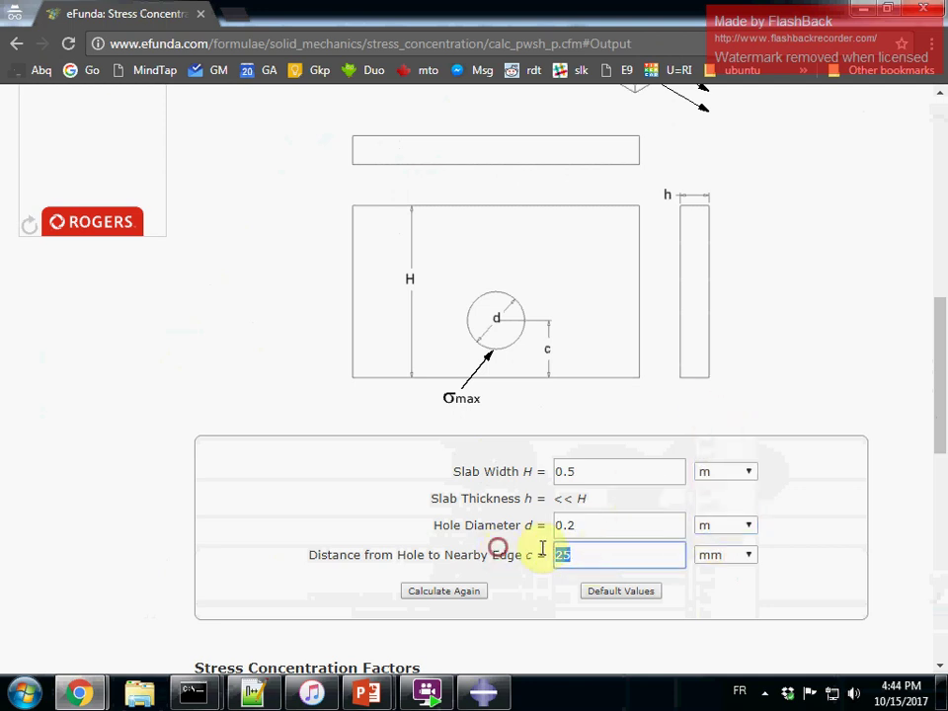
{"action": "type", "text": "0."}
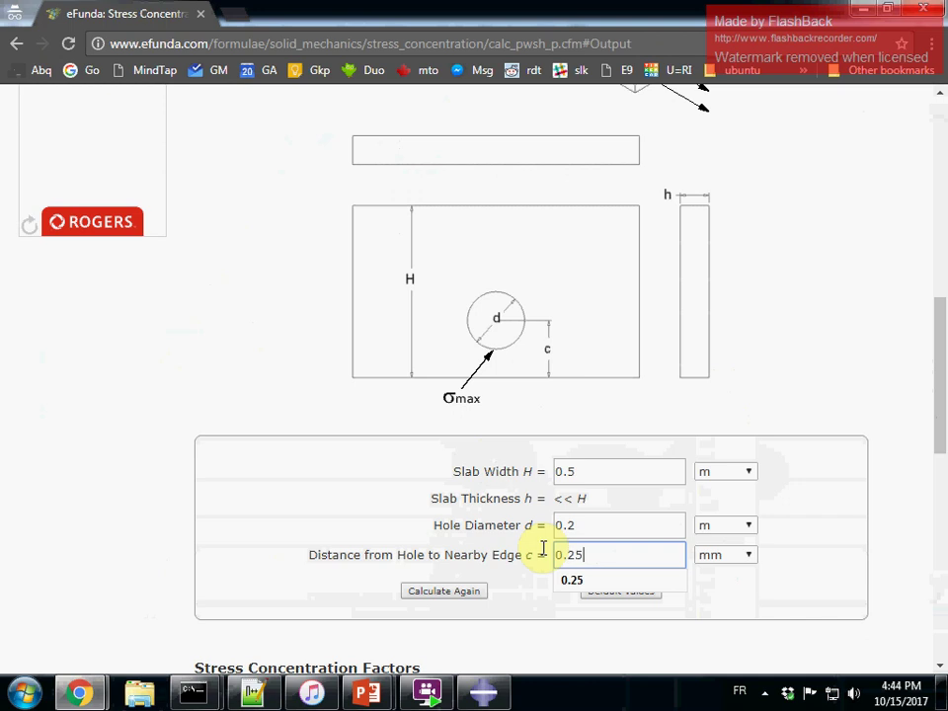
{"action": "left_click", "coordinate": [735, 557]}
{"action": "left_click", "coordinate": [728, 413]}
{"action": "left_click", "coordinate": [470, 592]}
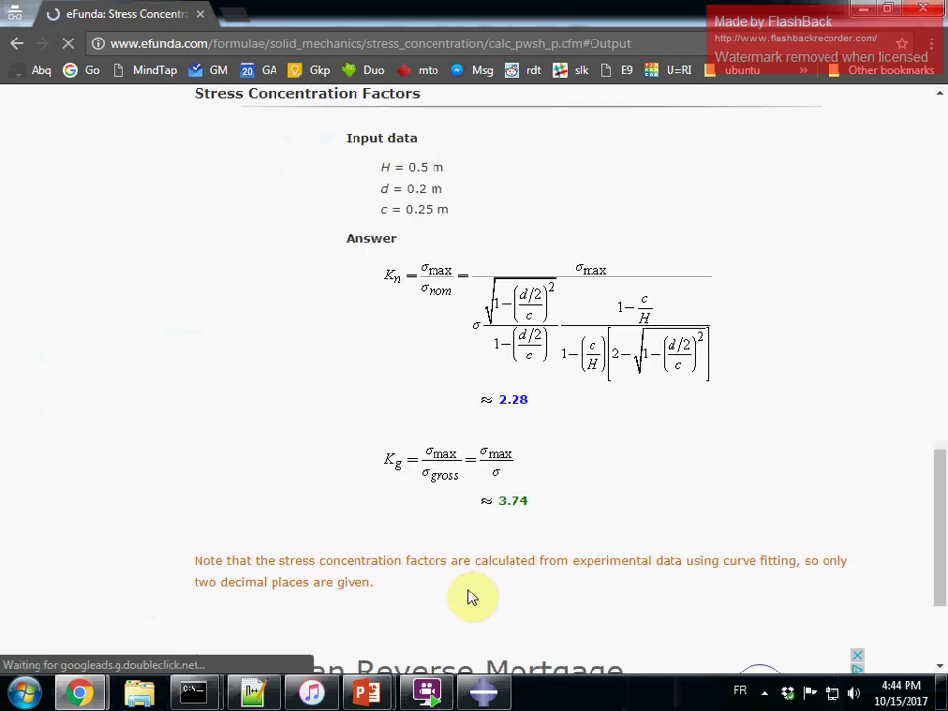